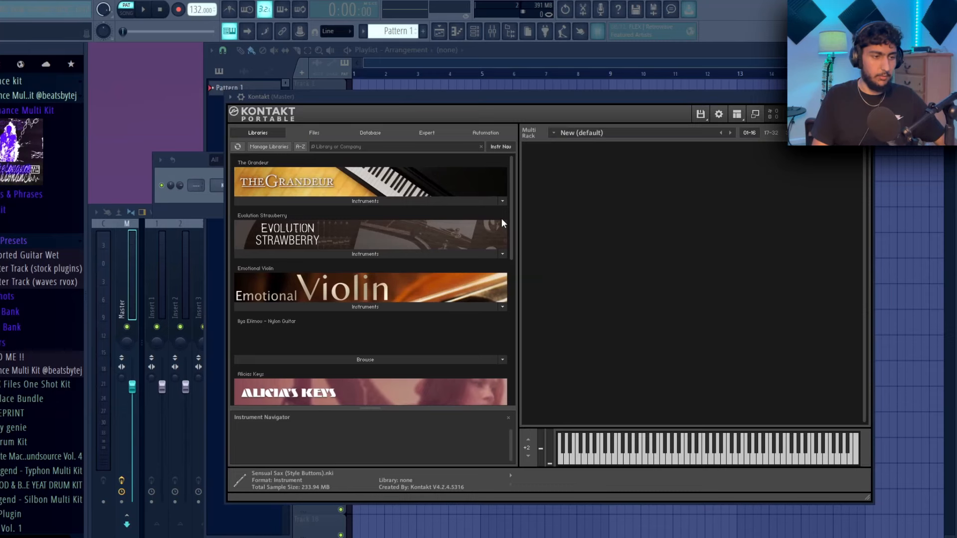
- Load the Grand Monochord Play 1.nki instrument from the Ethno World 6 Instruments library
left_click_drag(512, 217, 516, 367)
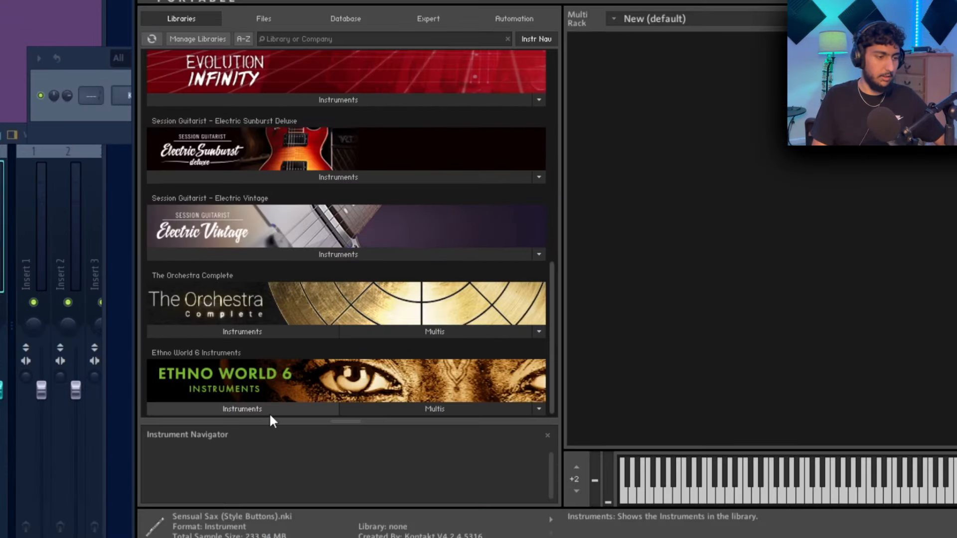
left_click(268, 410)
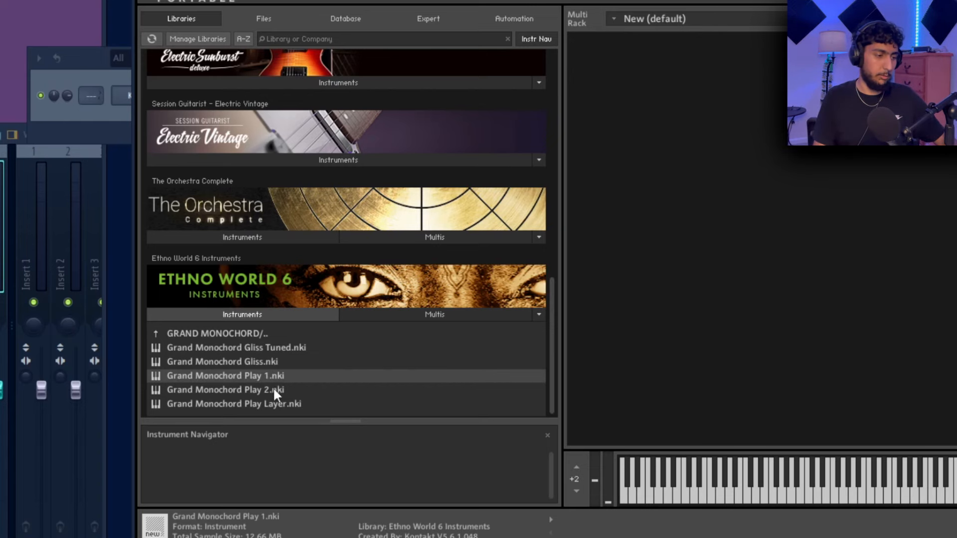
double_click(271, 380)
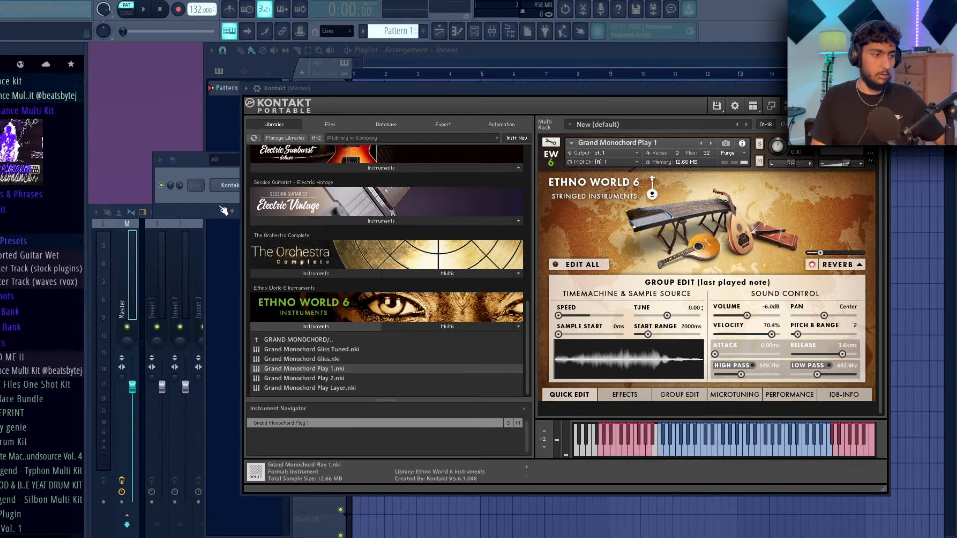
- Open the piano roll of the Kontakt channel
right_click(226, 185)
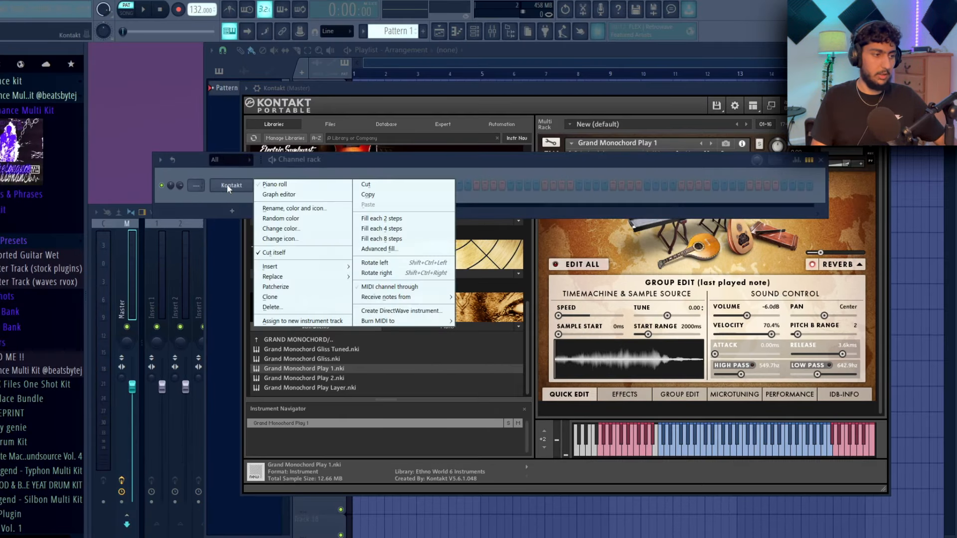
left_click(272, 184)
scroll(251, 180, "down", 4)
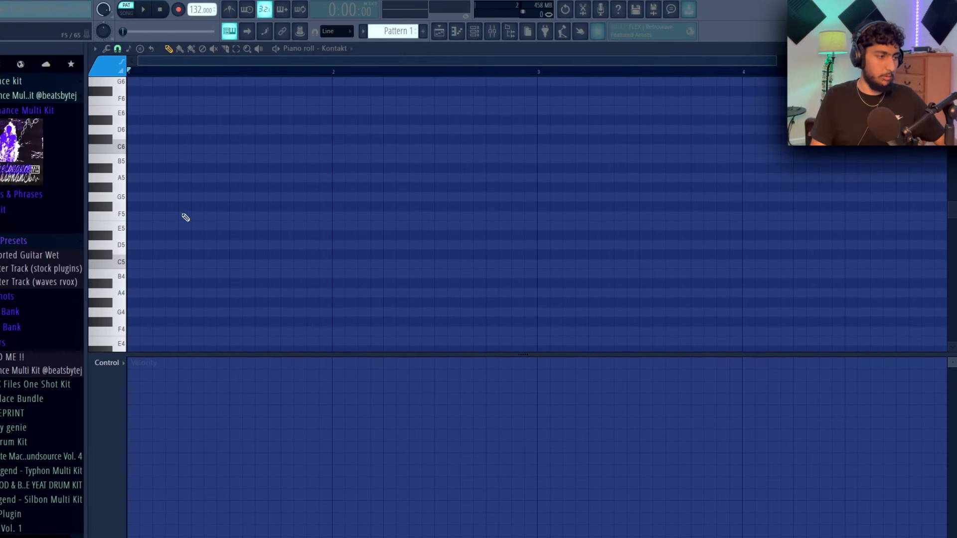
left_click(136, 206)
right_click(147, 207)
scroll(299, 241, "down", 4)
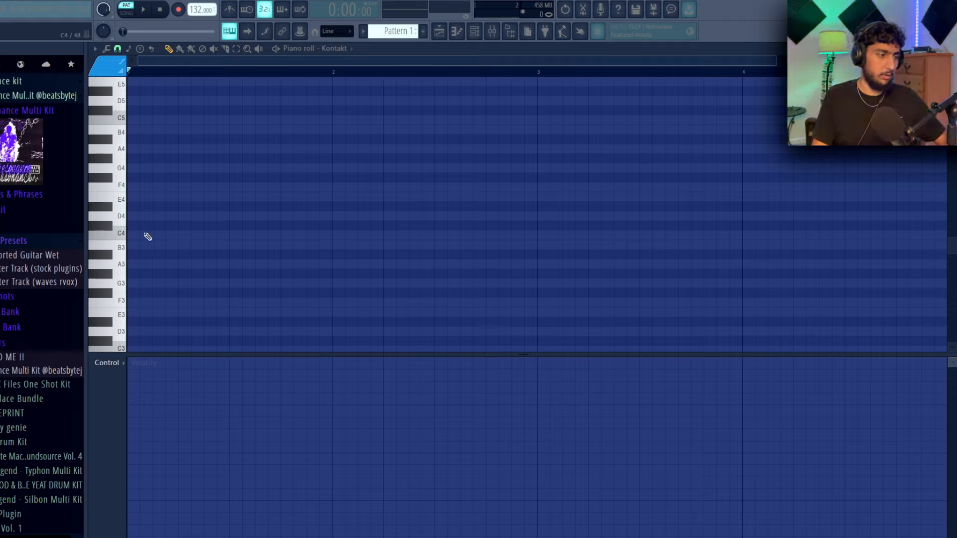
left_click(134, 227)
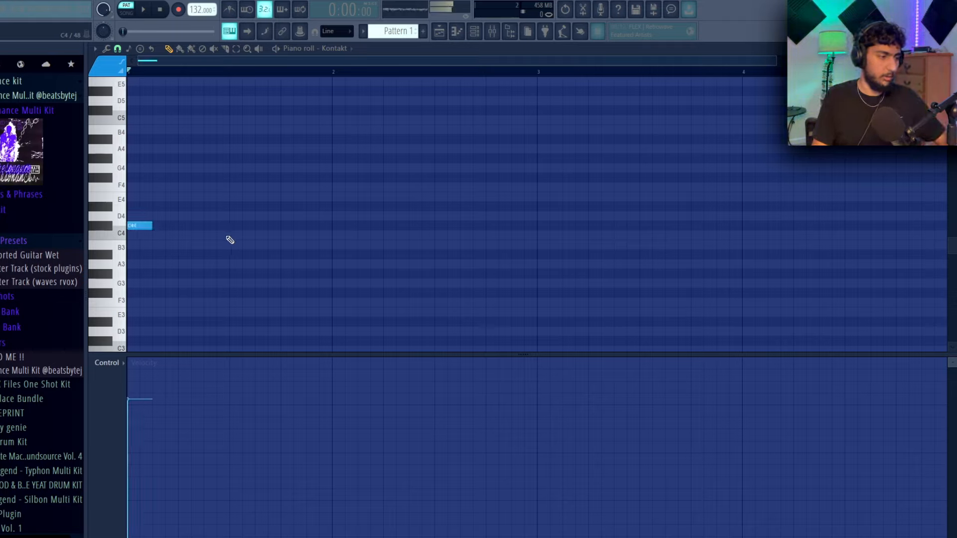
right_click(145, 223)
- Draw a C#5 note at the start of the pattern and extend it to two bars
scroll(160, 239, "up", 4)
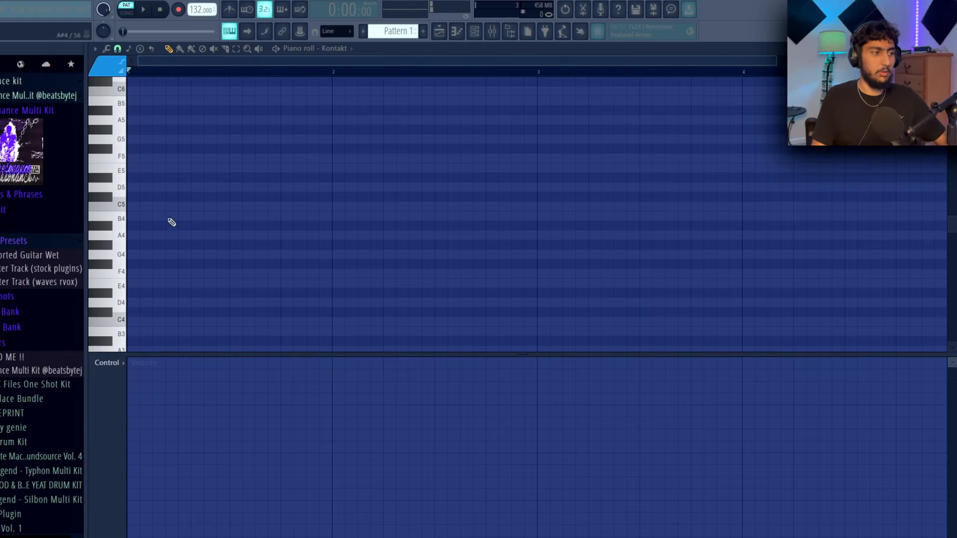
left_click(145, 198)
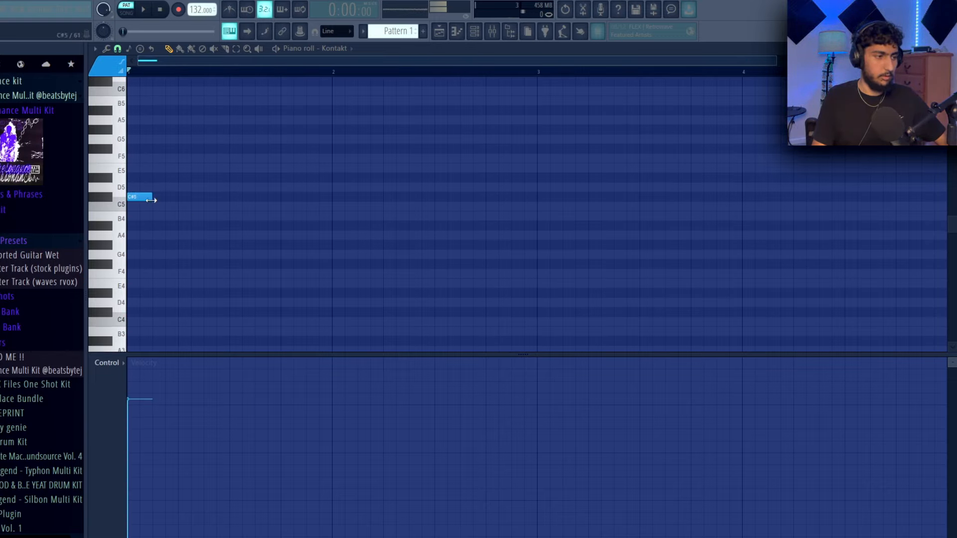
left_click_drag(152, 200, 536, 220)
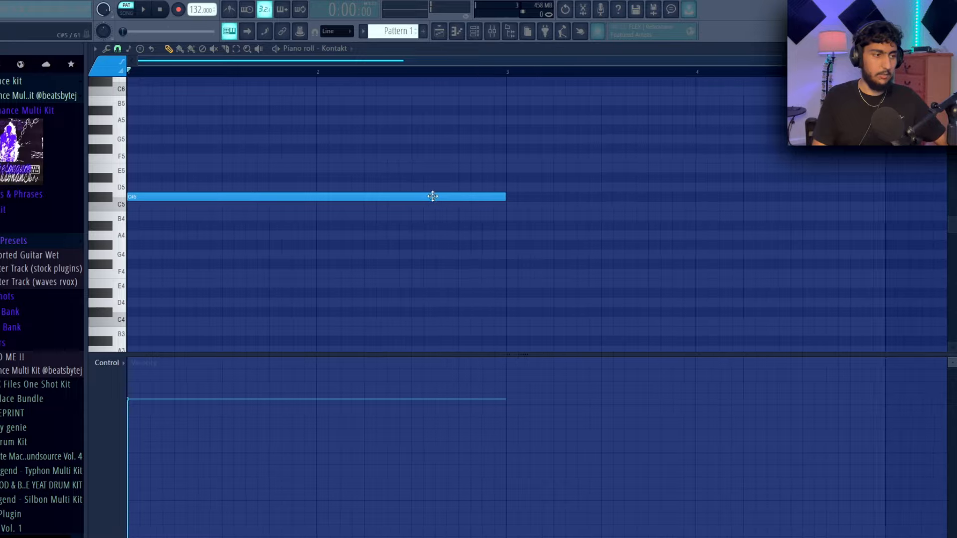
- Stack two-bar G#5 and C#6 notes above the C#5 note, playing back the chord after each addition
scroll(411, 192, "up", 2)
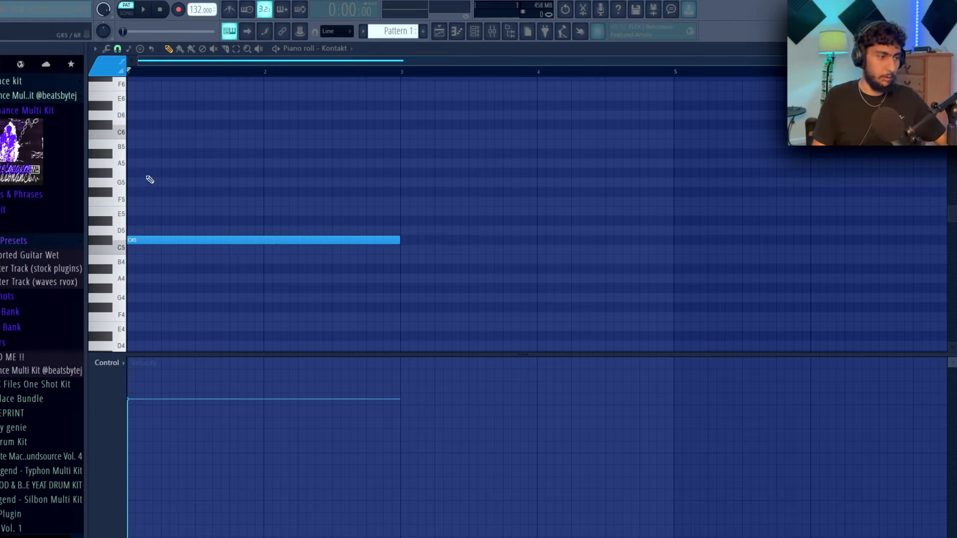
left_click(198, 171)
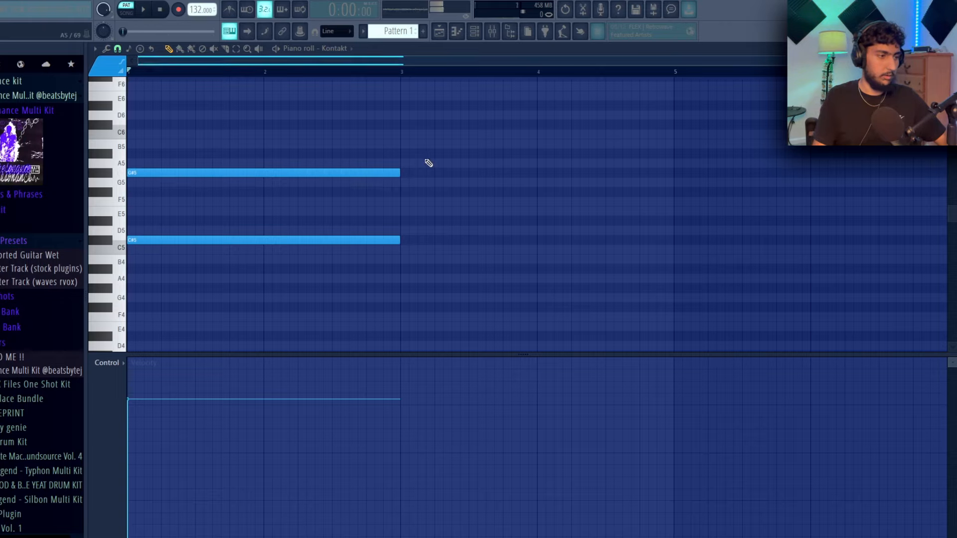
key("space")
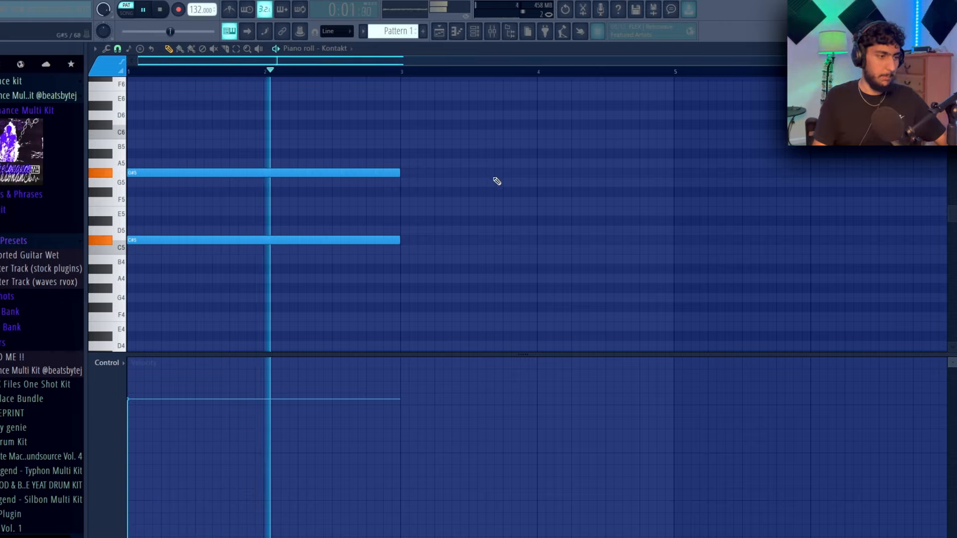
key("space")
scroll(201, 171, "up", 1)
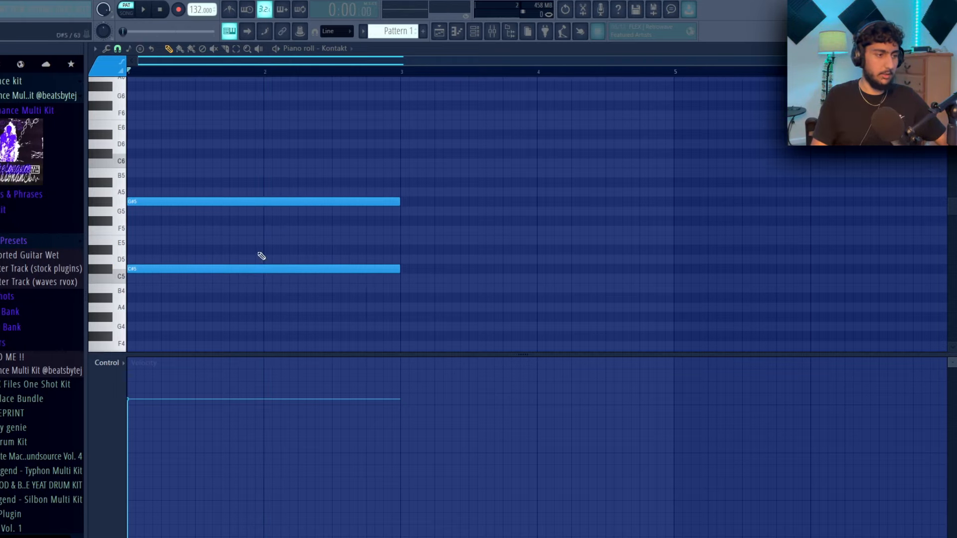
left_click_drag(176, 271, 170, 151)
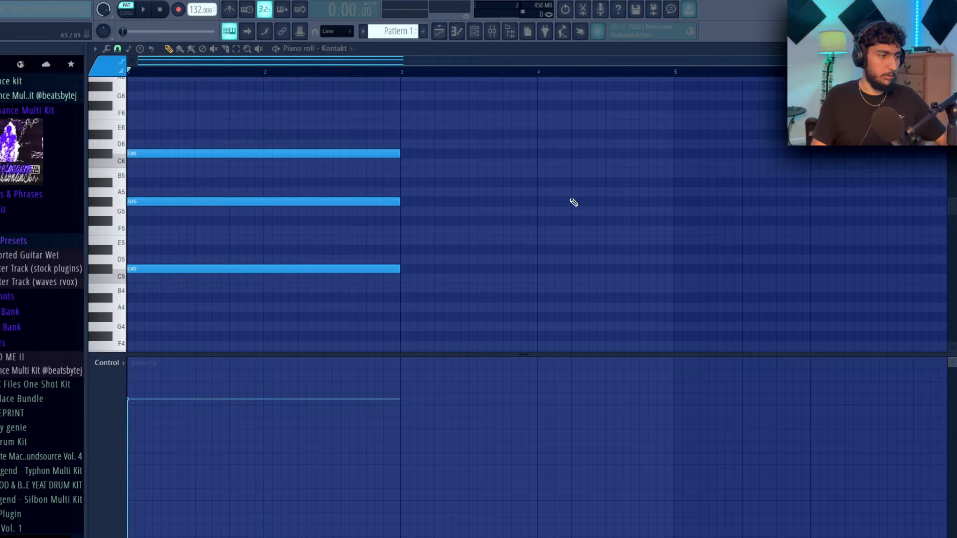
key("space")
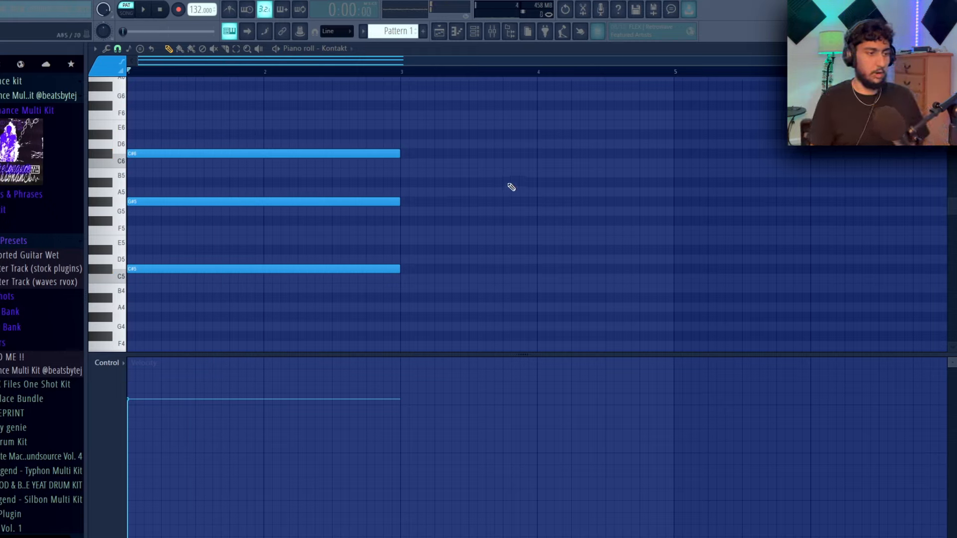
- Duplicate the three-note chord into bars 3 and 4 and deselect the copies
key("ctrl+b")
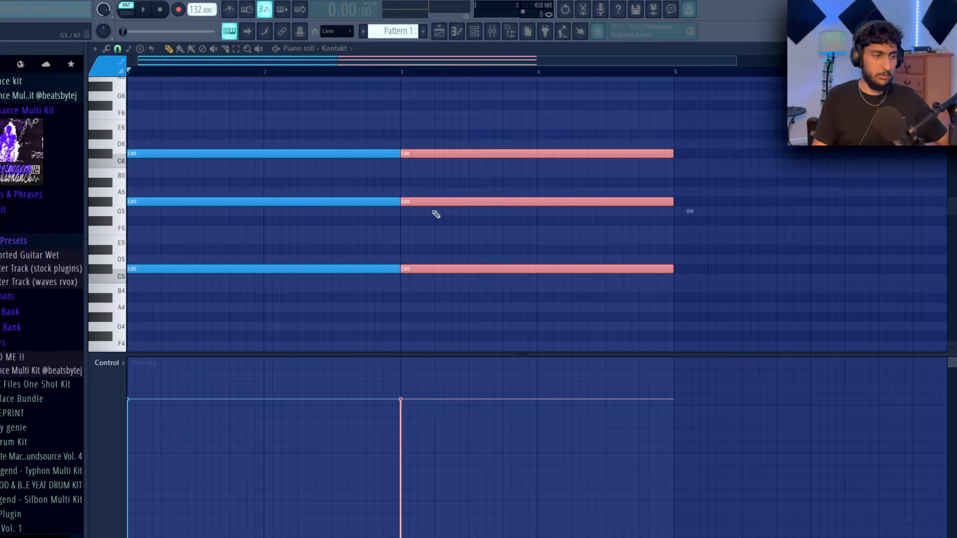
key("ctrl+d")
scroll(481, 150, "down", 1)
left_click(379, 73)
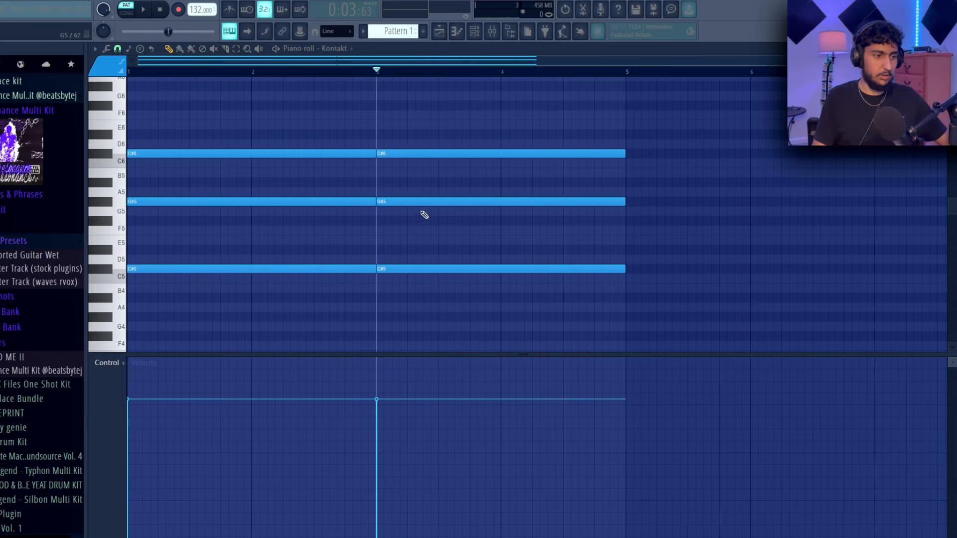
- Raise the middle note of the second chord from G#5 to A5
left_click_drag(425, 202, 394, 213)
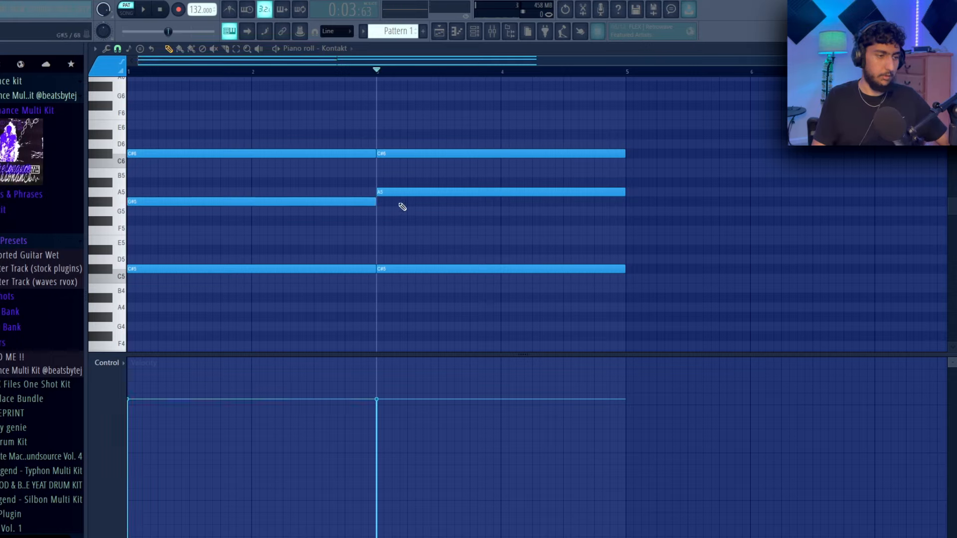
left_click(414, 193, "ctrl")
left_click(672, 224)
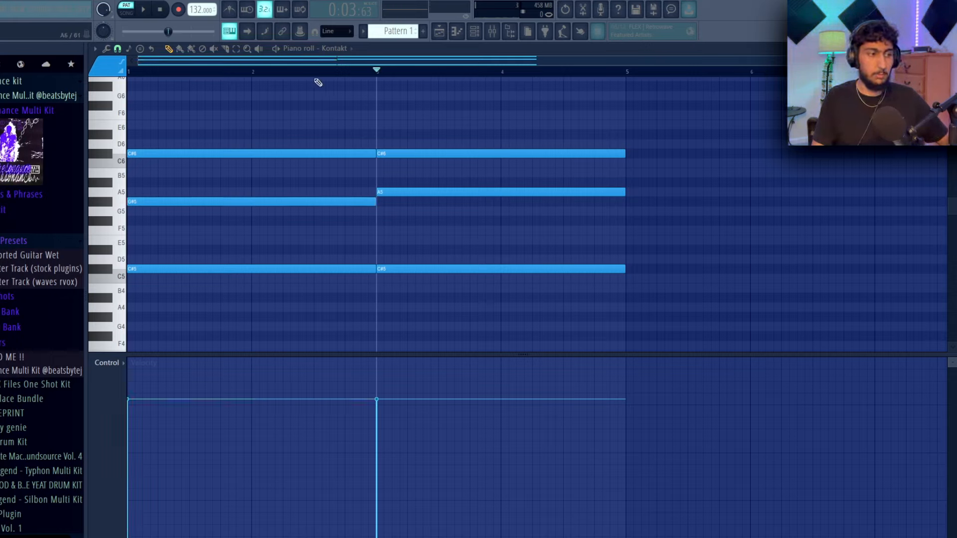
- Play back the two-chord progression starting from bar 2
left_click(282, 73)
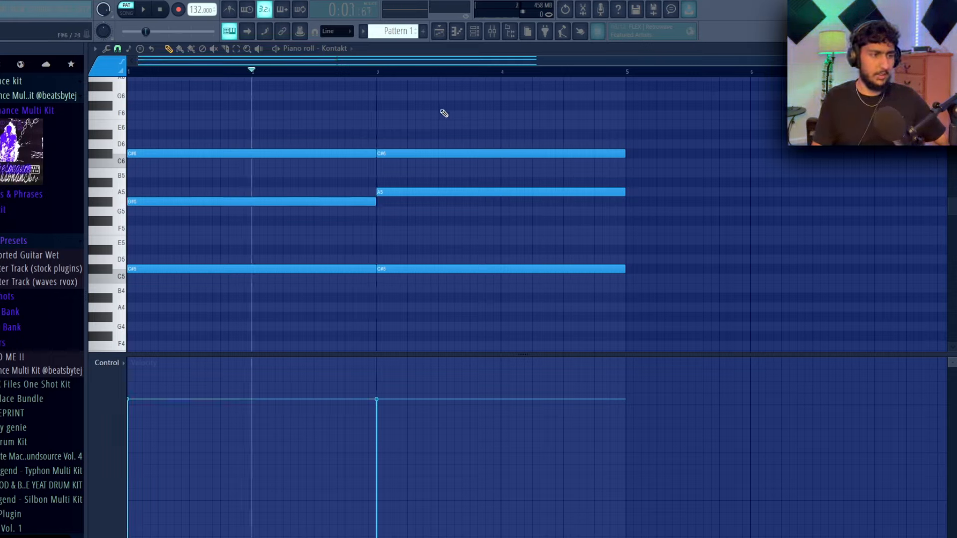
key("space")
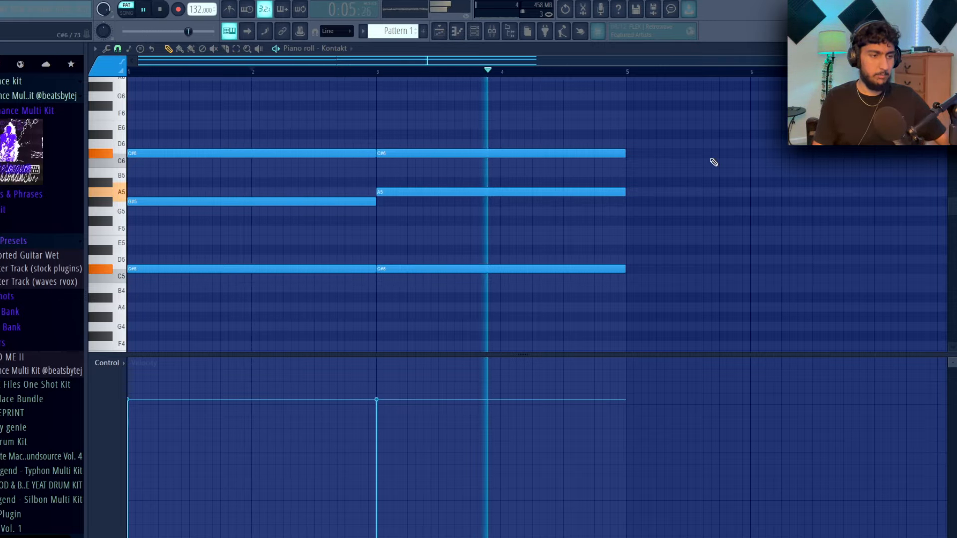
key("space")
left_click(223, 72)
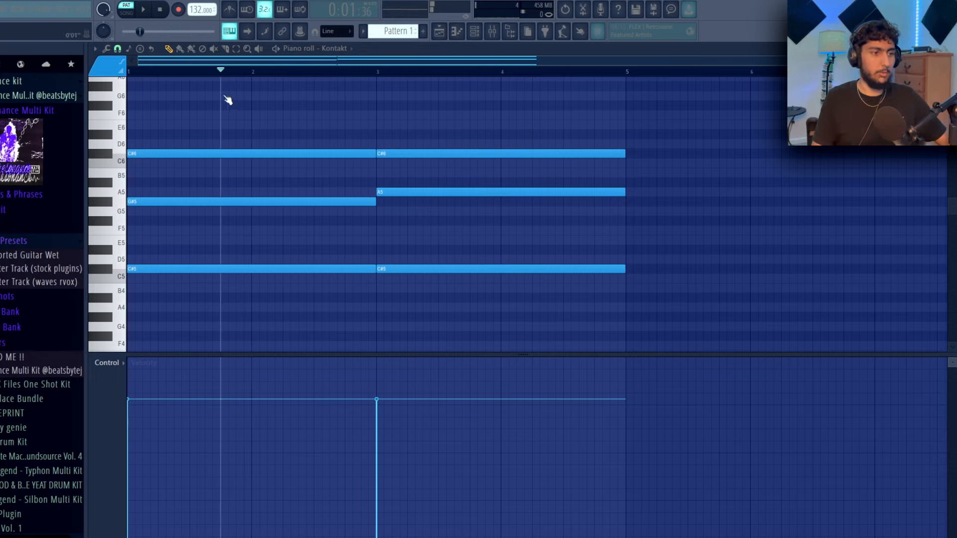
left_click_drag(236, 74, 173, 75)
- Duplicate the four-bar progression into bars 5 to 8 and clear the selection
scroll(598, 219, "down", 2)
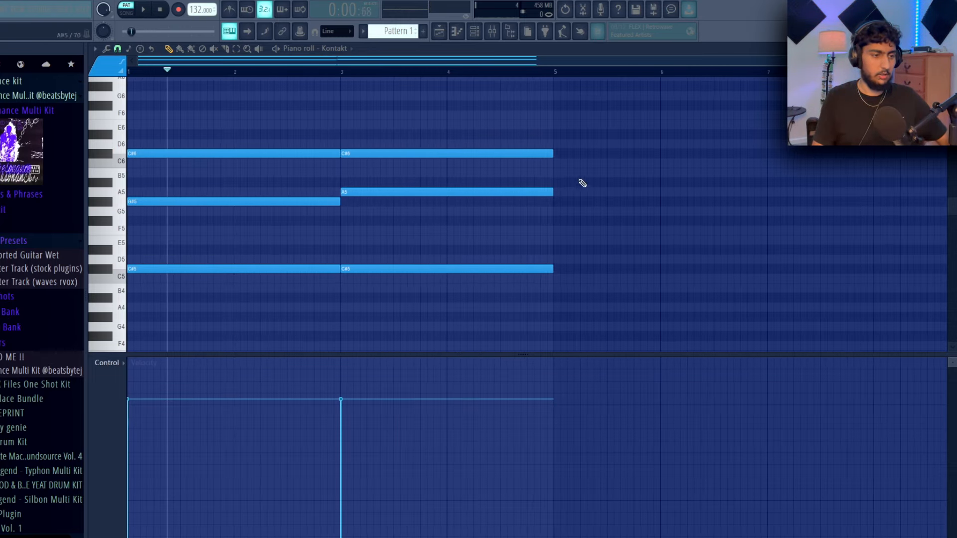
key("ctrl+b")
scroll(616, 164, "down", 2)
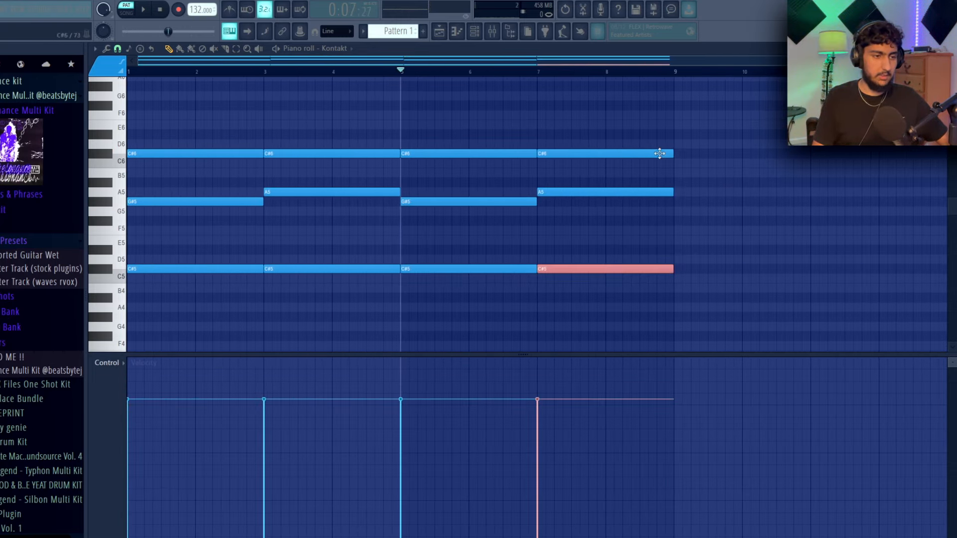
key("ctrl+d")
- Shorten the C#5 and C#6 notes of the last chord to one bar
left_click(625, 269)
left_click(633, 153, "shift")
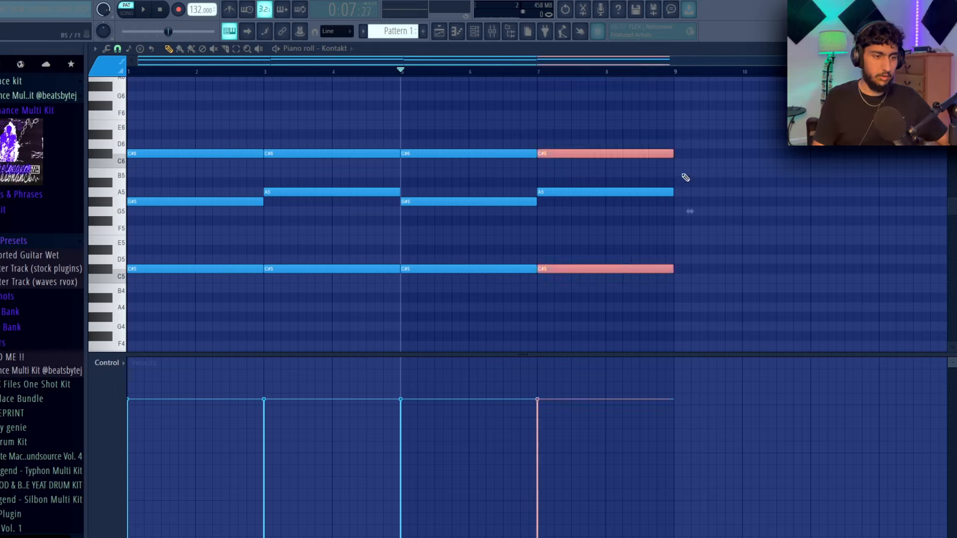
key("ctrl+d")
left_click(638, 268)
left_click(655, 154, "shift")
left_click_drag(674, 155, 610, 154)
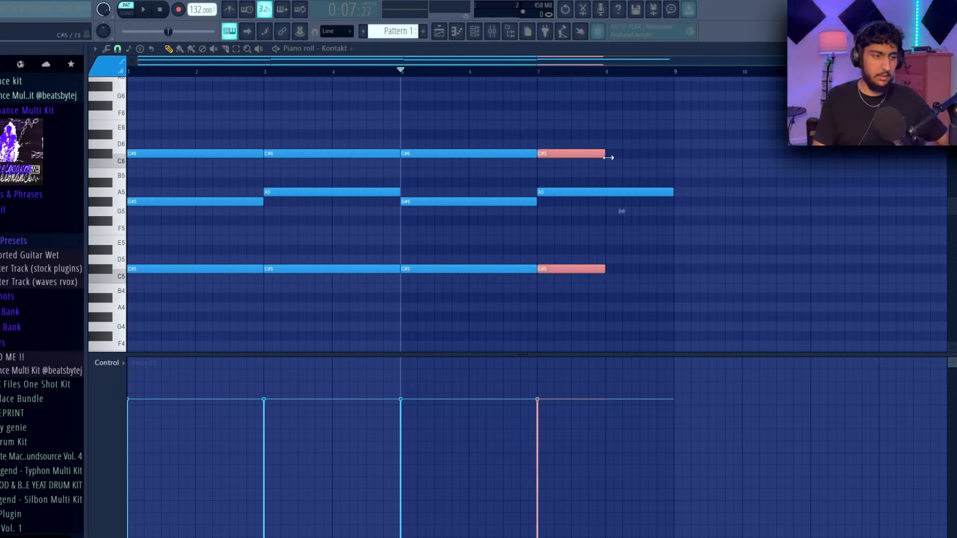
- Copy the shortened outer notes into bar 8 and raise the copies to D5 and D6
key("ctrl+d")
left_click(604, 270)
left_click(593, 153, "shift")
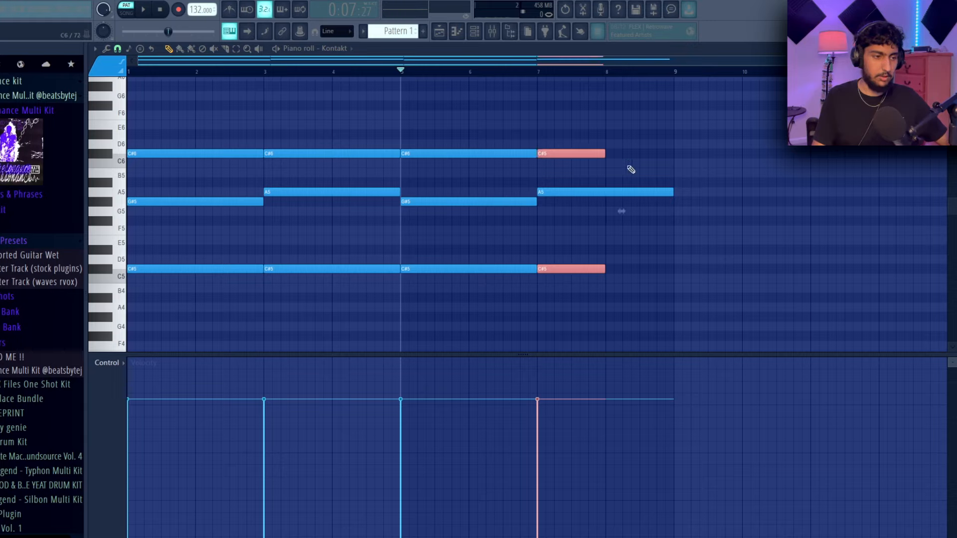
left_click(573, 154, "shift")
left_click_drag(568, 165, 631, 162)
left_click(658, 144)
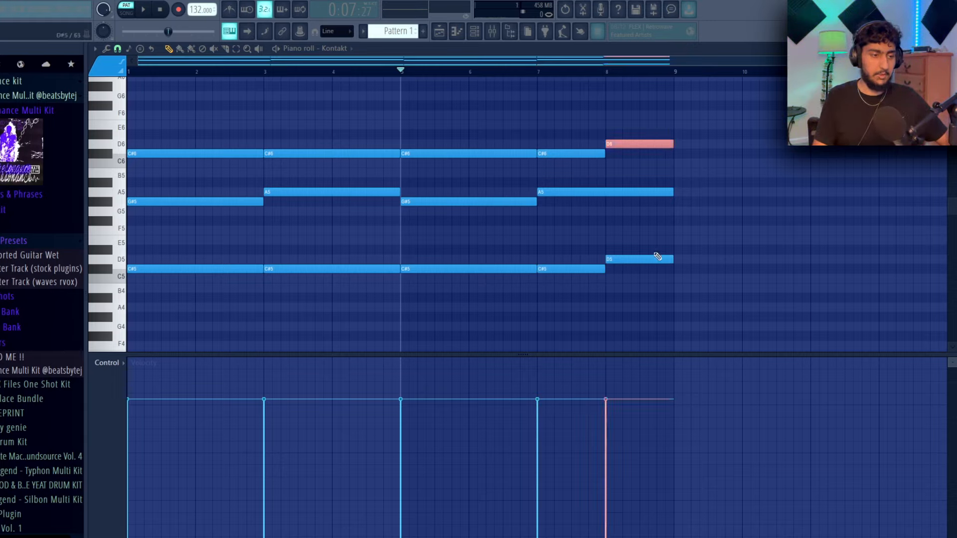
left_click(658, 259)
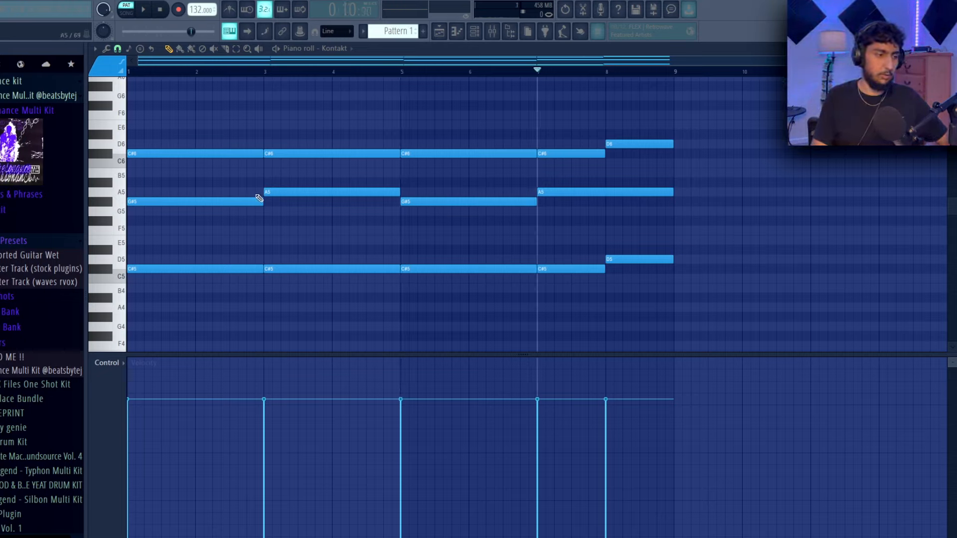
left_click_drag(247, 189, 294, 227)
left_click(394, 220, "ctrl")
left_click_drag(506, 200, 581, 222)
left_click(573, 204, "ctrl")
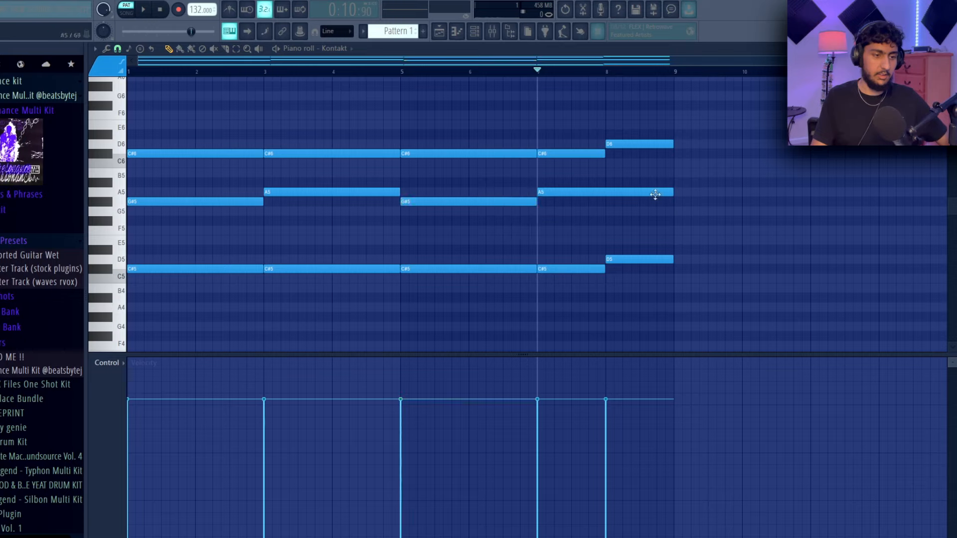
left_click_drag(663, 167, 533, 130)
right_click(702, 293)
left_click_drag(690, 292, 581, 249)
right_click(778, 284)
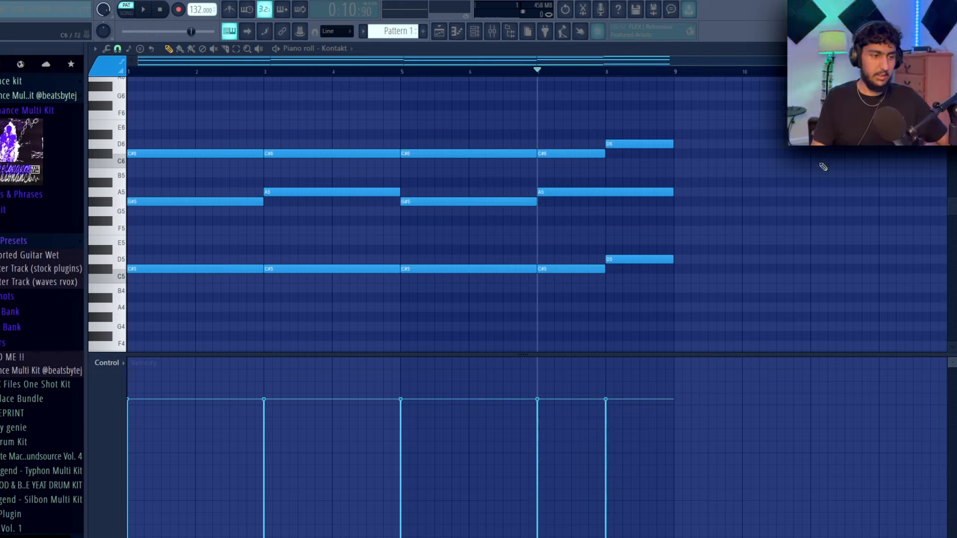
- Play back the ending from bar 7, followed by the progression from the start
key("space")
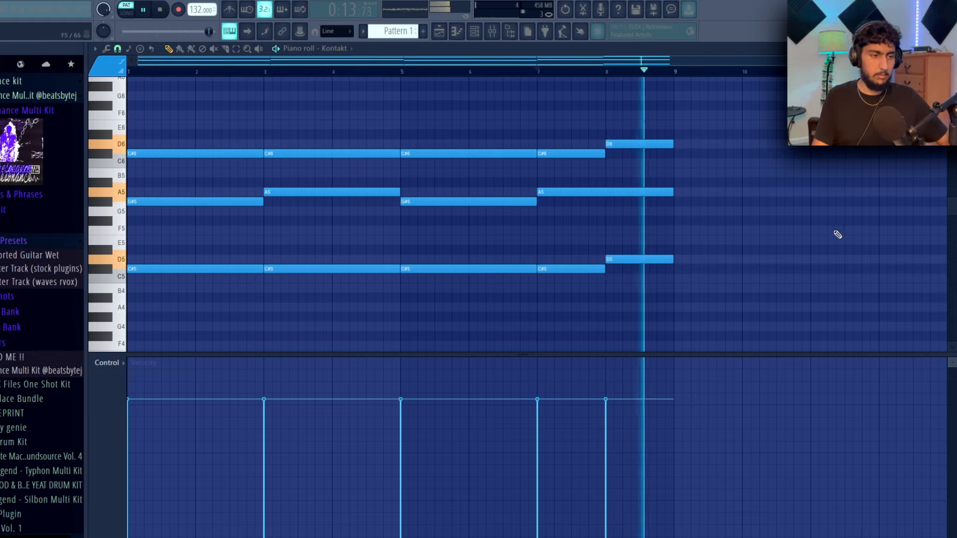
key("space")
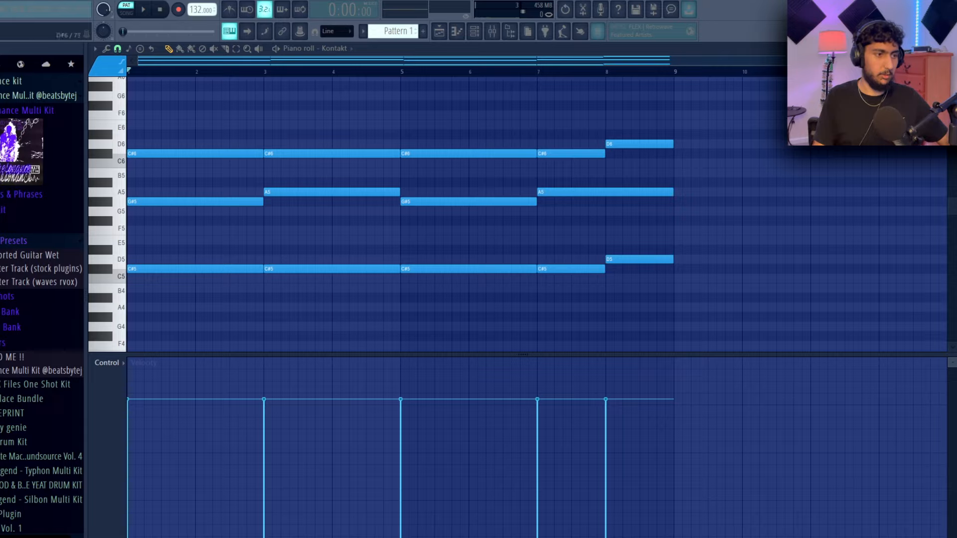
key("space")
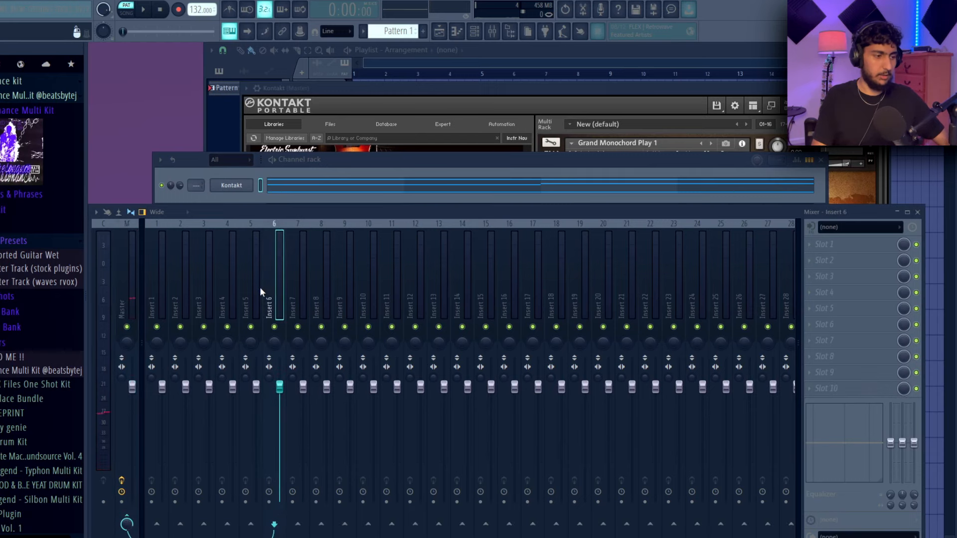
- Route the Kontakt channel to mixer insert 5 and load Fruity Parametric EQ 2 in its second effect slot
left_click(257, 294)
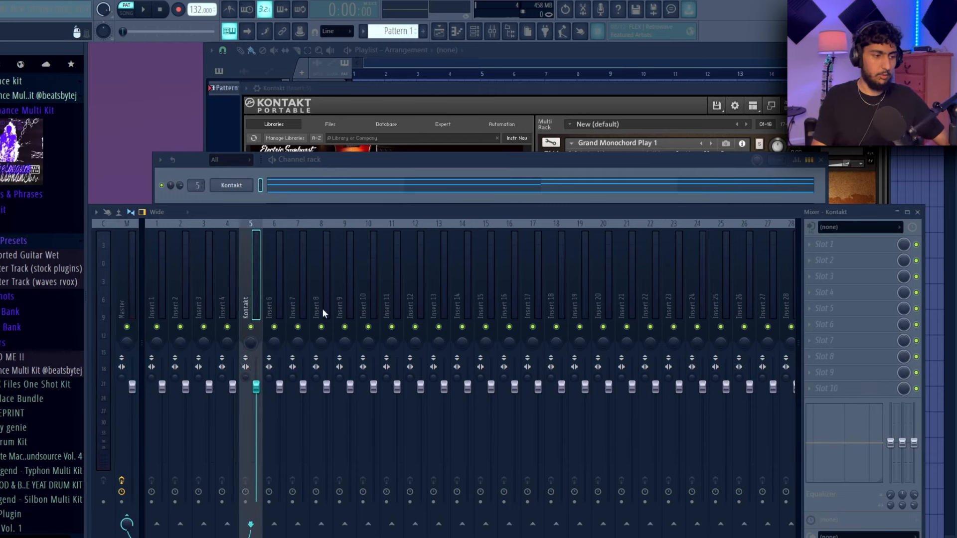
left_click(810, 260)
mouse_move(826, 283)
left_click(700, 497)
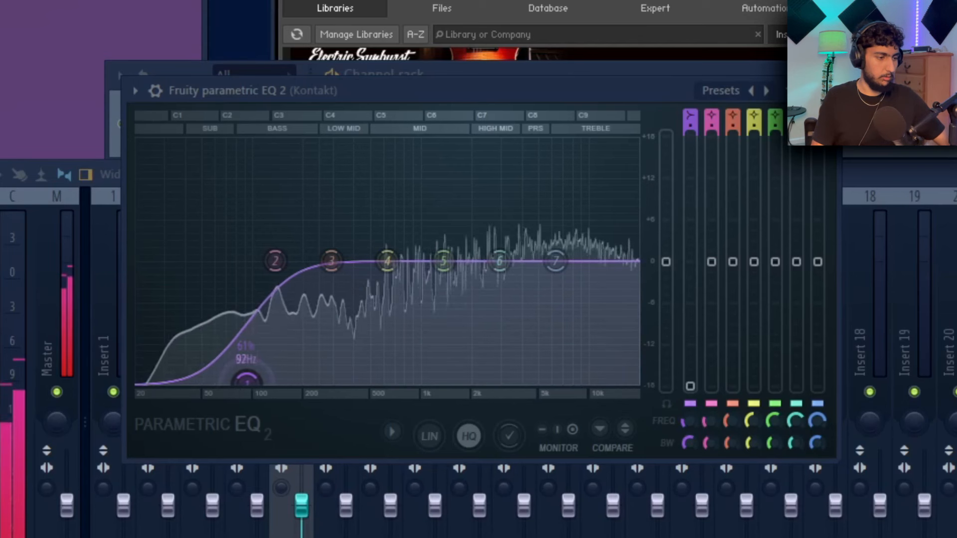
- Shape the Kontakt EQ with a higher low cut and a lower high cut, and close the equalizer
left_click_drag(246, 382, 298, 376)
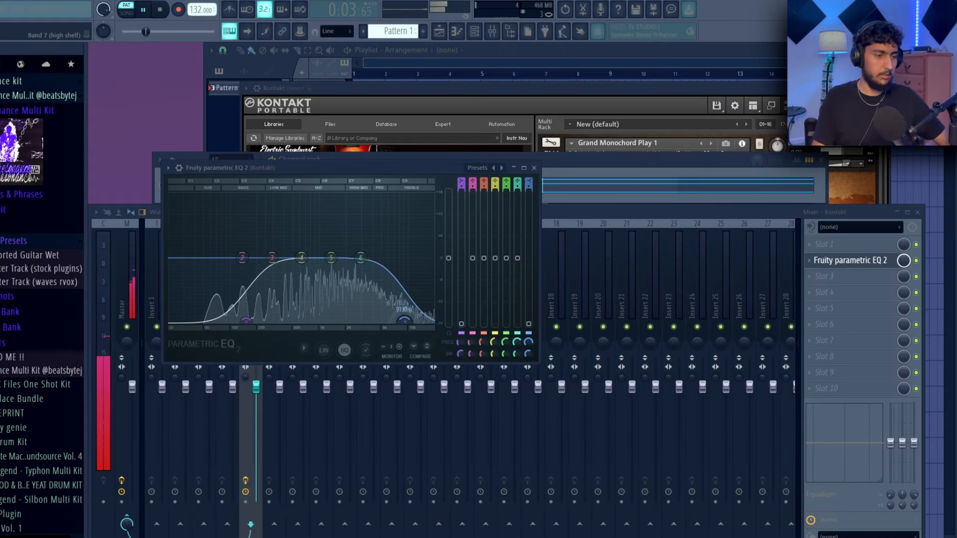
mouse_move(404, 314)
left_mouse_down()
mouse_move(412, 302)
mouse_move(390, 303)
left_mouse_up()
left_click(534, 168)
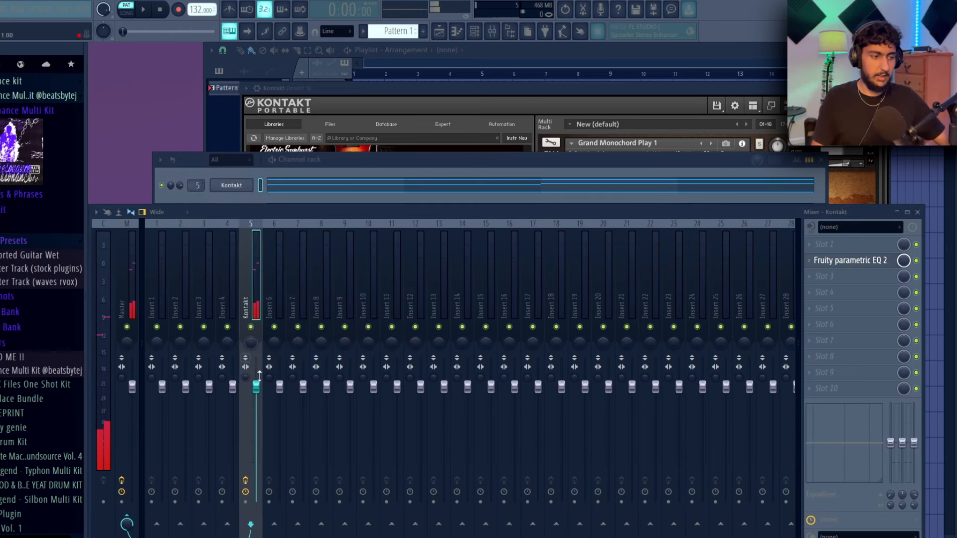
- Load Portal in the Kontakt insert's third slot and choose its Chordal Clouds preset after trying The Great Slower Downer
left_click(825, 276)
mouse_move(823, 289)
left_click(648, 87)
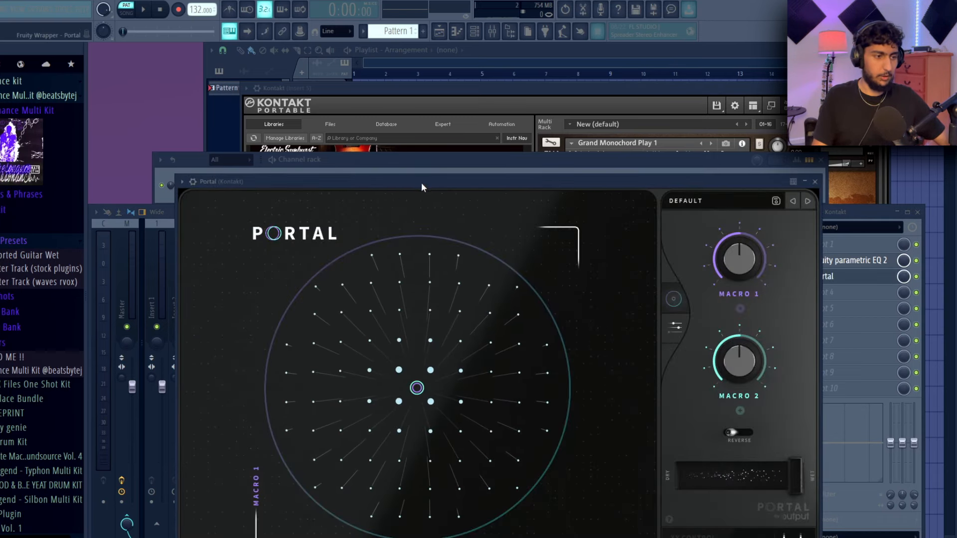
left_click(686, 201)
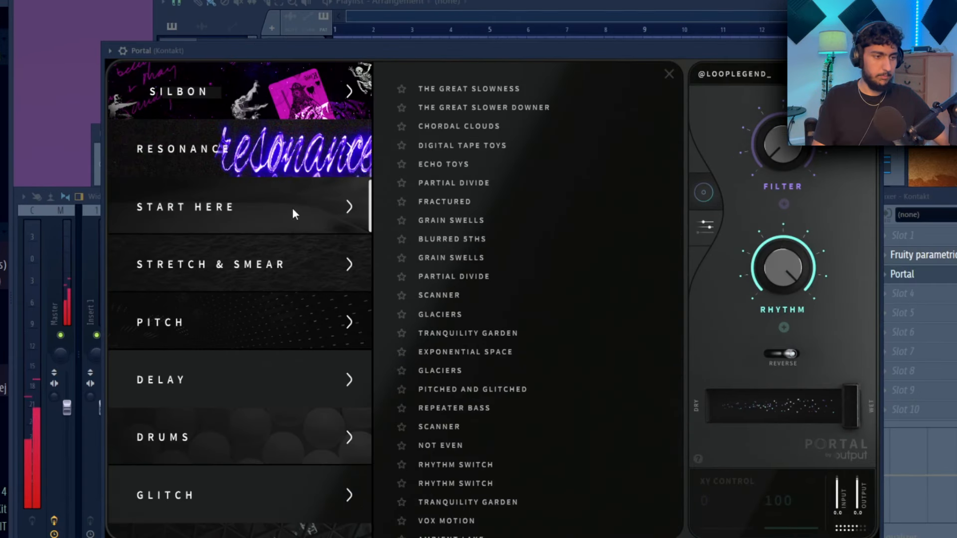
left_click(506, 213)
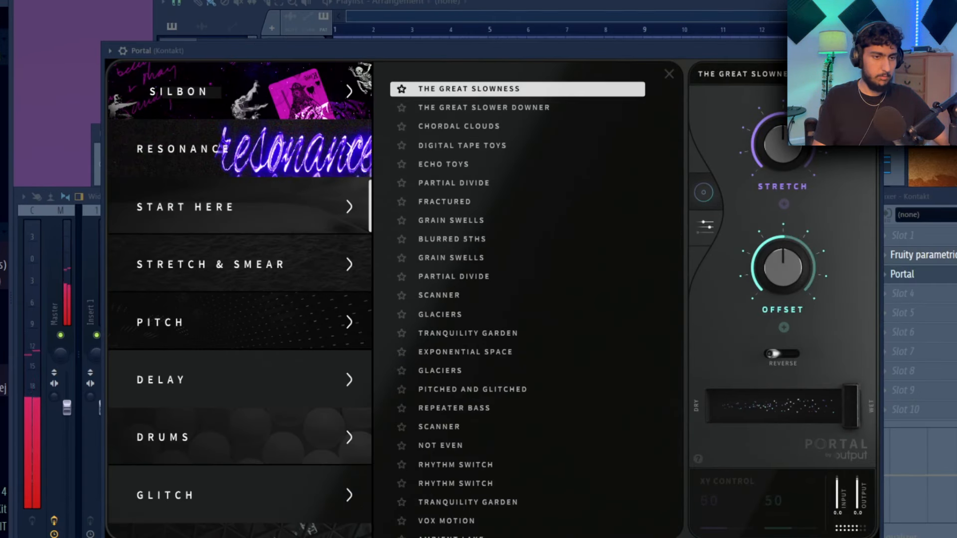
left_click(484, 108)
left_click(623, 126)
- Turn Portal's dry/wet mix well down towards dry
left_click_drag(584, 61, 600, 69)
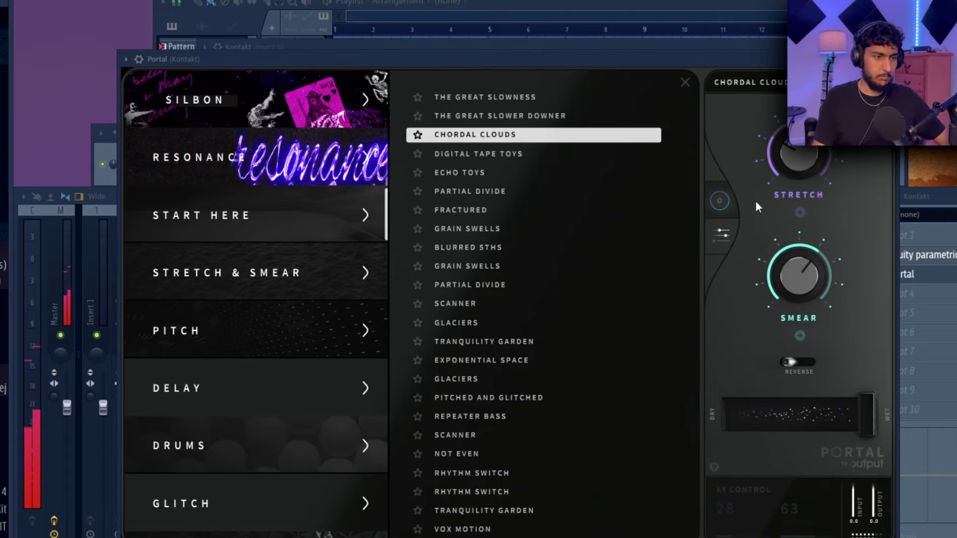
left_click_drag(864, 409, 764, 415)
left_click_drag(459, 53, 443, 50)
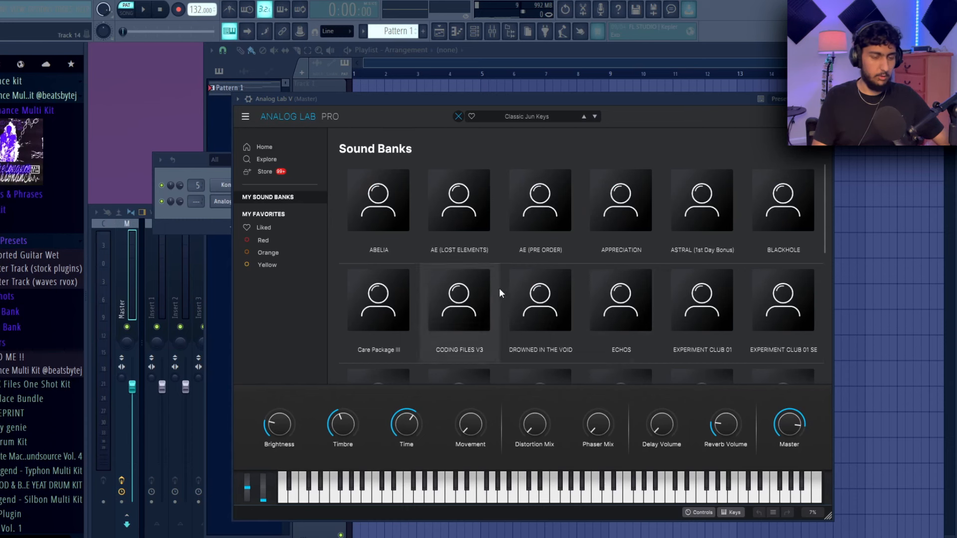
- Browse the Analog Lab V sound banks, open BLACKHOLE and load its Get Back bell preset
scroll(546, 233, "down", 5)
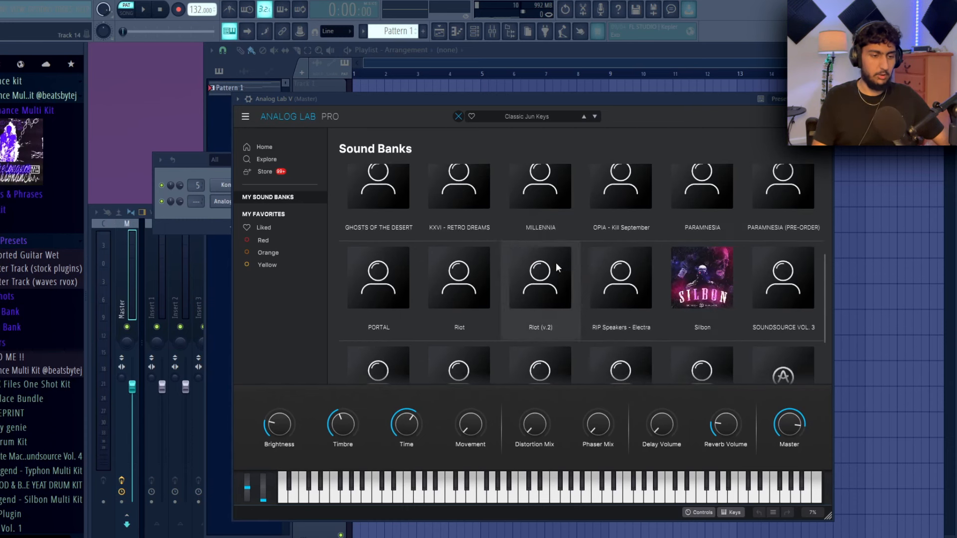
scroll(499, 289, "down", 3)
scroll(459, 304, "up", 4)
scroll(538, 269, "down", 4)
scroll(581, 279, "up", 1)
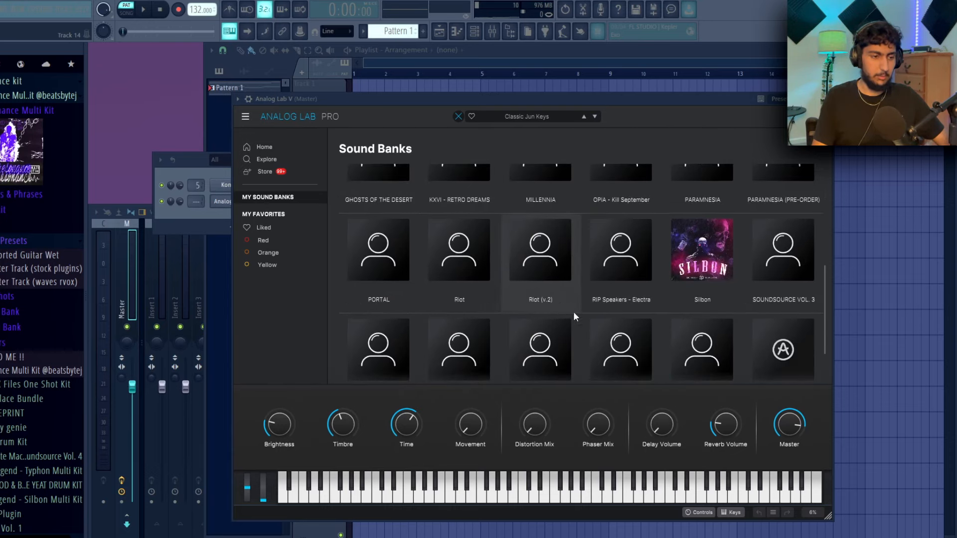
scroll(573, 299, "up", 10)
left_click(630, 264)
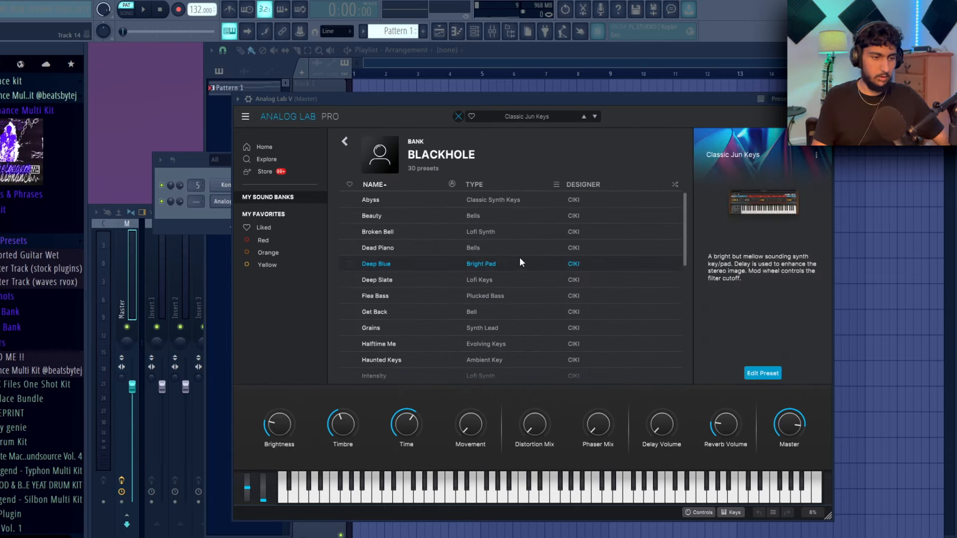
left_click(451, 316)
left_click_drag(434, 101, 453, 100)
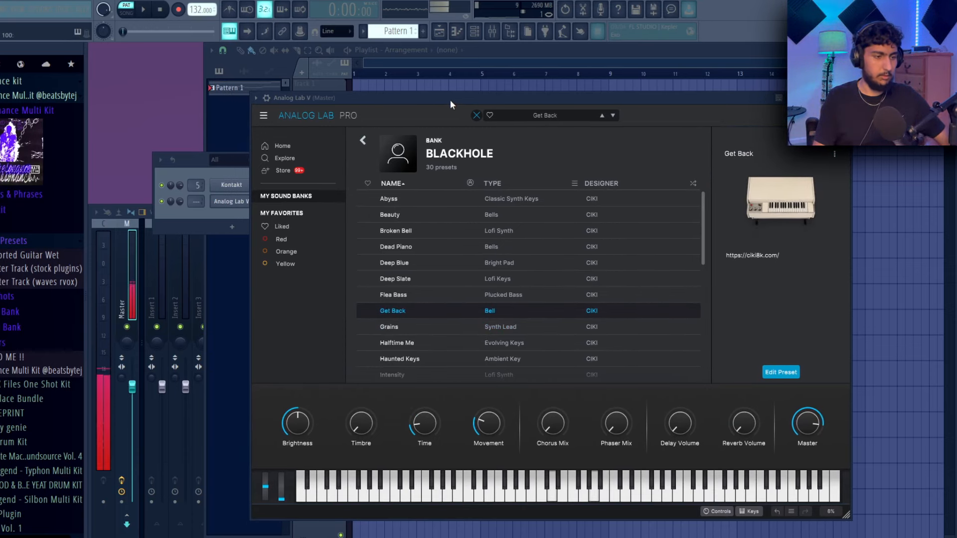
- In Analog Lab V's piano roll, enter C#5-G#5-C#6 over bars 1-2 and C#5-A5-C#6 over bars 3-4, and duplicate them into bars 5-8
left_click(238, 214)
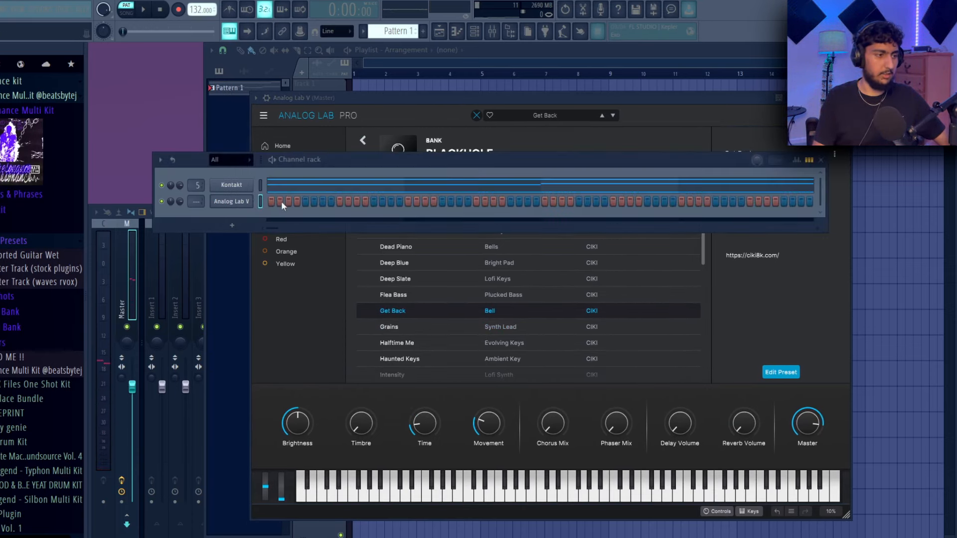
right_click(251, 198)
left_click(263, 201)
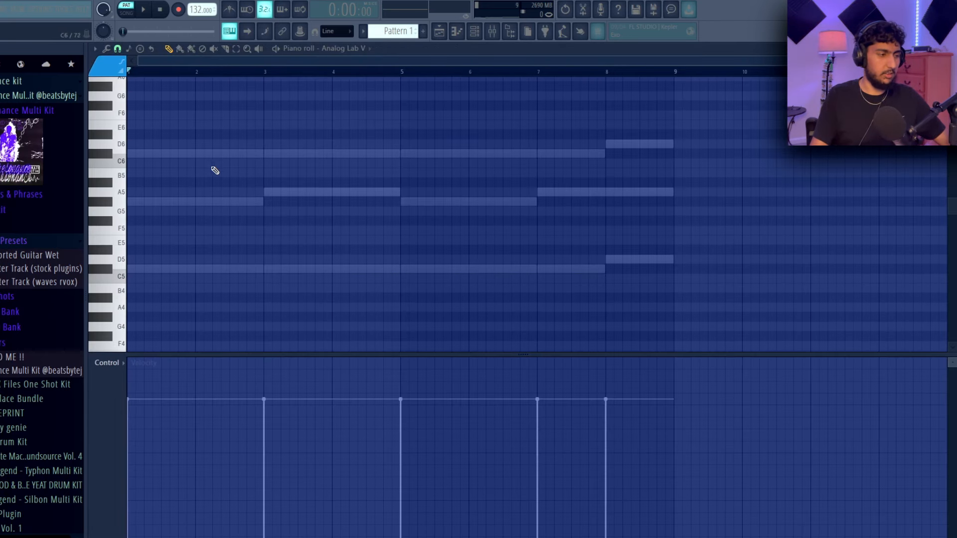
mouse_move(759, 327)
left_mouse_down()
mouse_move(200, 129)
mouse_move(290, 125)
left_mouse_up()
scroll(470, 256, "up", 3)
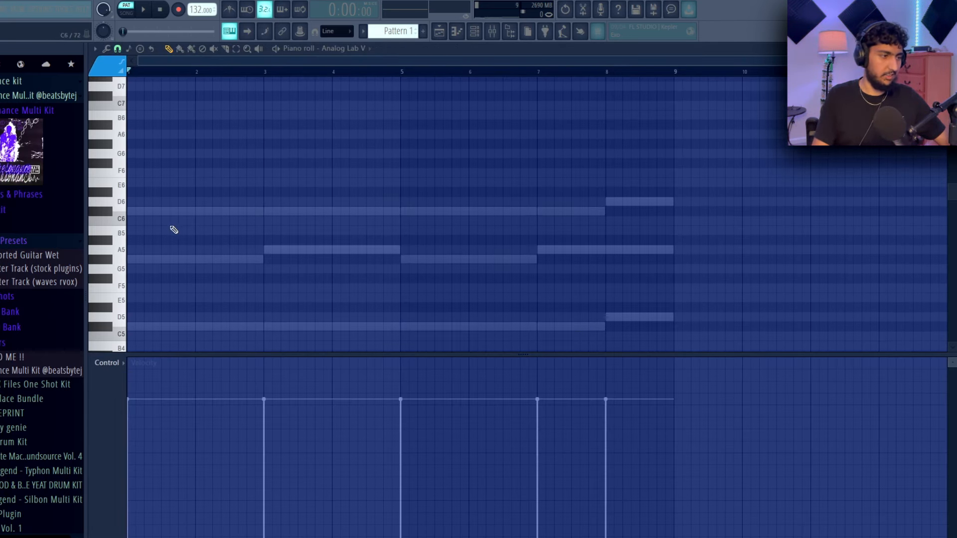
left_click_drag(292, 230, 294, 220)
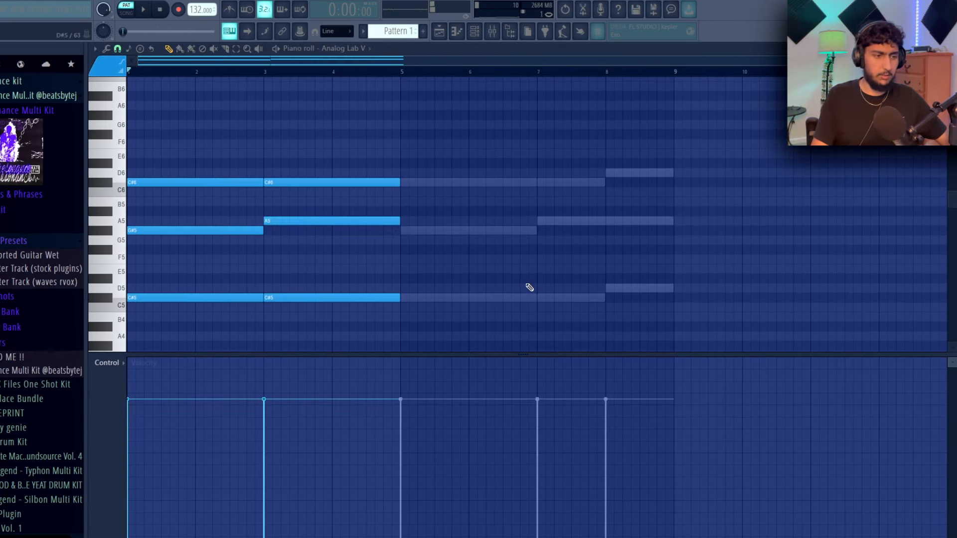
key("ctrl+b")
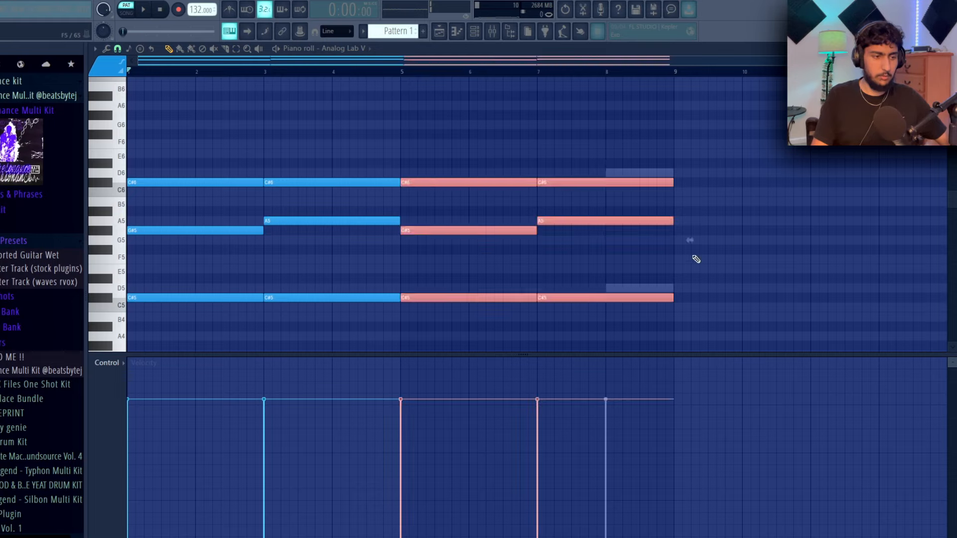
key("ctrl+d")
- Shorten the last C#5 and C#6 notes to one bar and fill bar 8 with D5 and D6
left_click_drag(678, 318, 662, 265)
left_click_drag(683, 190, 666, 179)
mouse_move(672, 183)
left_mouse_down()
mouse_move(606, 185)
mouse_move(654, 175)
left_mouse_up()
key("ctrl+d")
- Play back the completed eight-bar progression with the Get Back preset
right_click(800, 238, "ctrl")
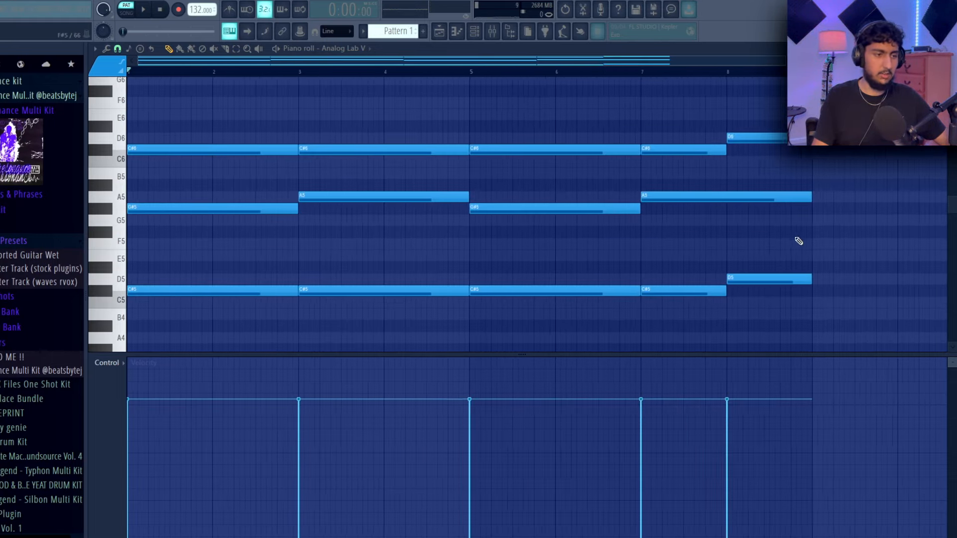
key("space")
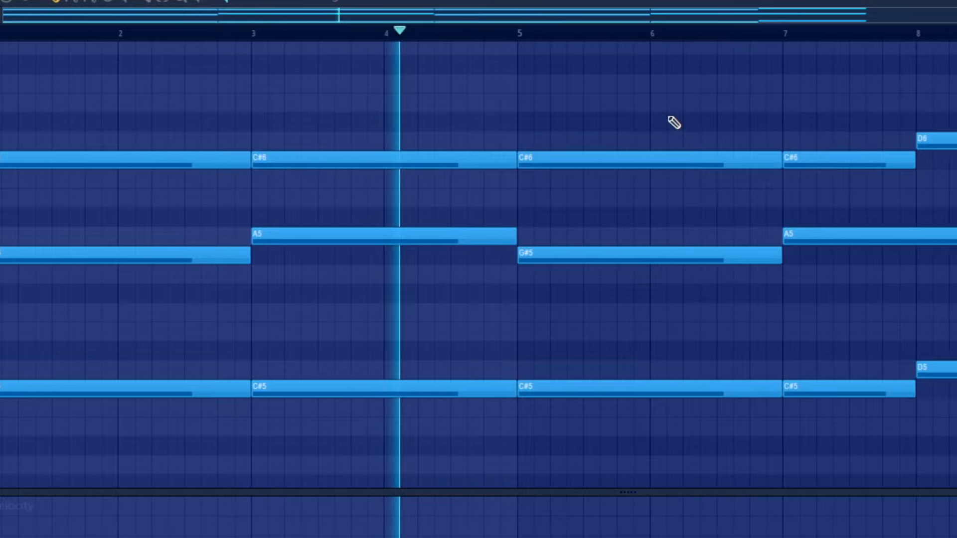
scroll(791, 122, "down", 1)
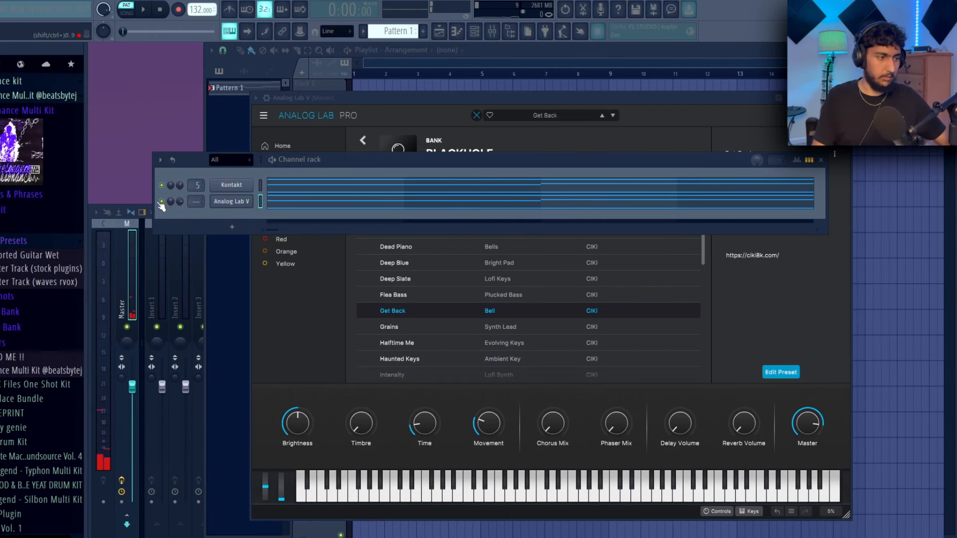
- Return to Analog Lab V's sound bank overview and open the Silbon bank
left_click_drag(475, 94, 456, 75)
left_click(344, 122)
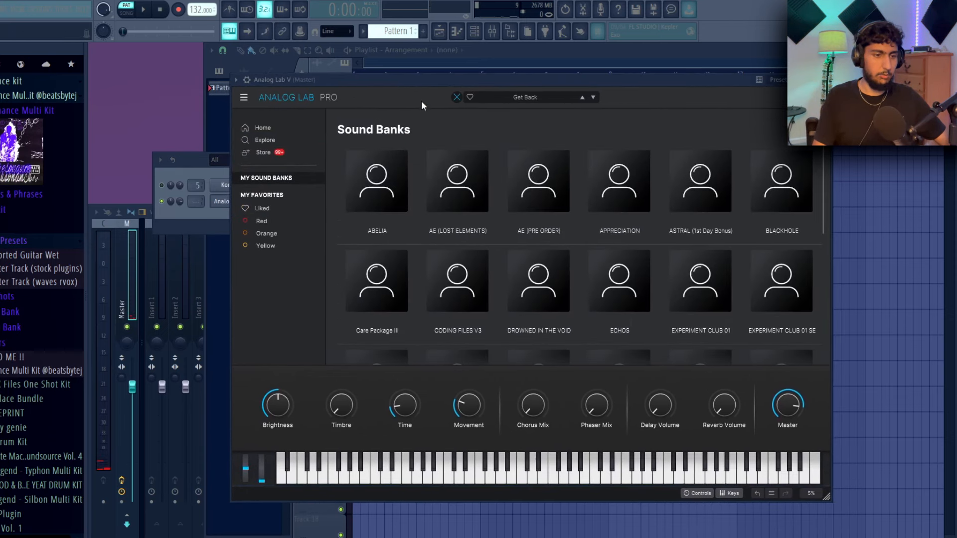
scroll(536, 250, "down", 5)
scroll(594, 218, "up", 3)
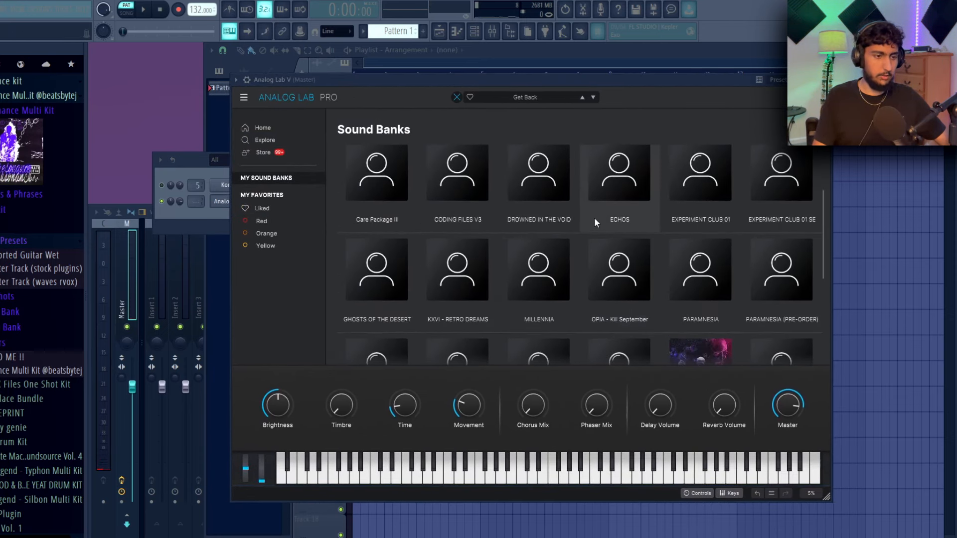
scroll(639, 241, "down", 2)
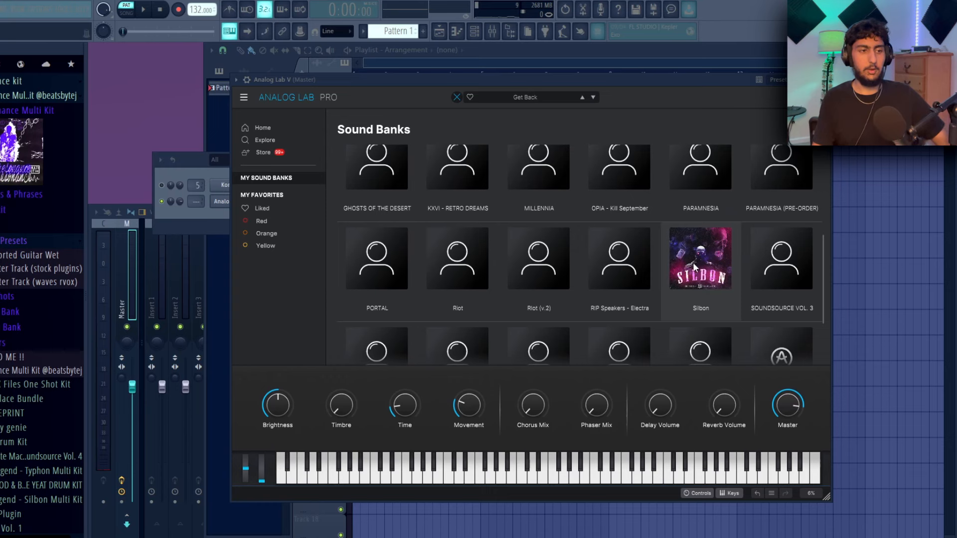
left_click(680, 277)
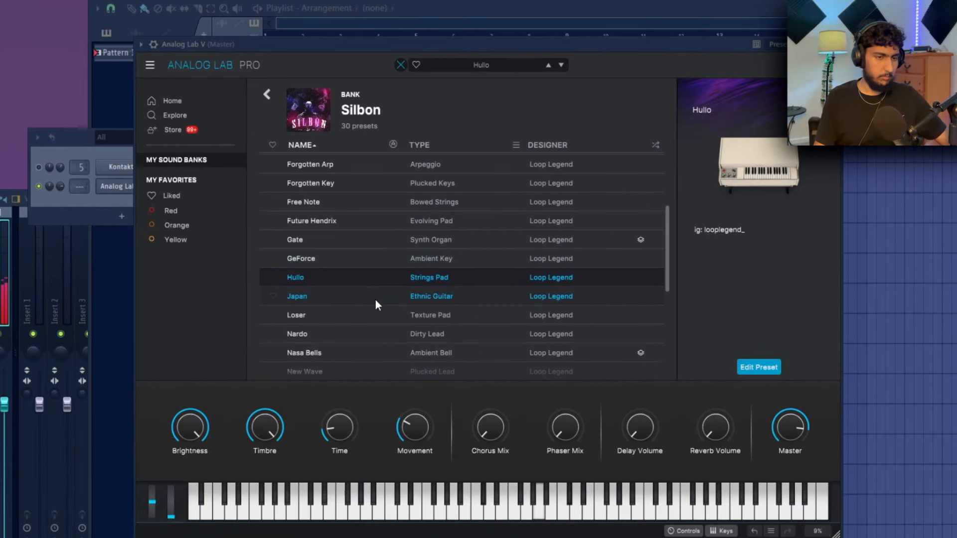
- Audition the Japan preset, load the Loser texture pad instead, and turn down its Timbre
left_click(388, 296)
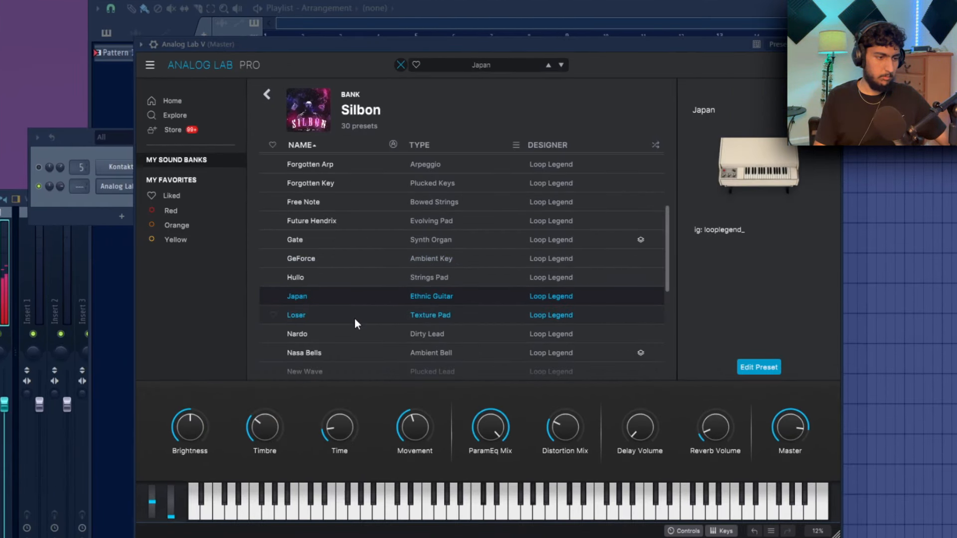
left_click(358, 316)
scroll(358, 316, "down", 2)
left_click_drag(269, 424, 270, 455)
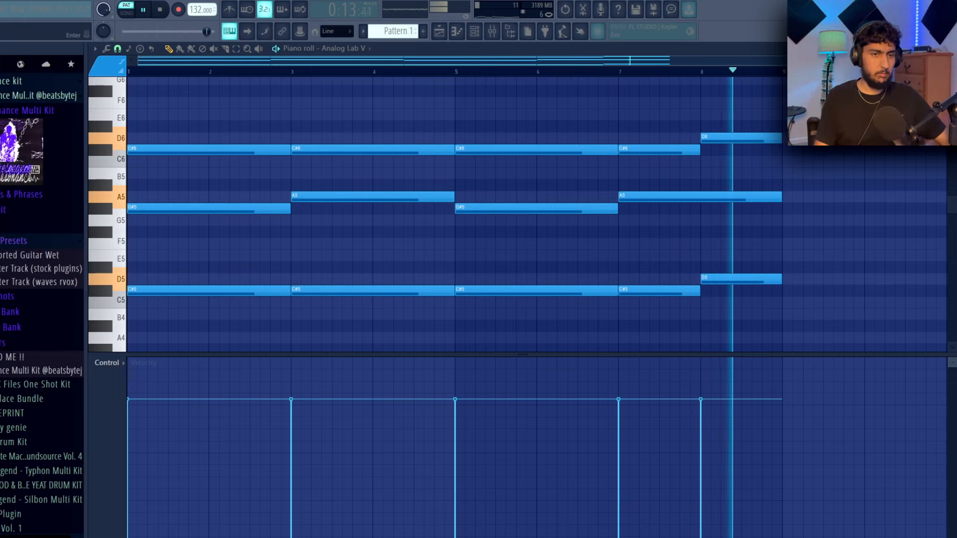
- Stop playback and delete the top C#6 and D6 notes from the Analog Lab V part
key("space")
left_click_drag(783, 166, 189, 106)
left_click(194, 105, "ctrl")
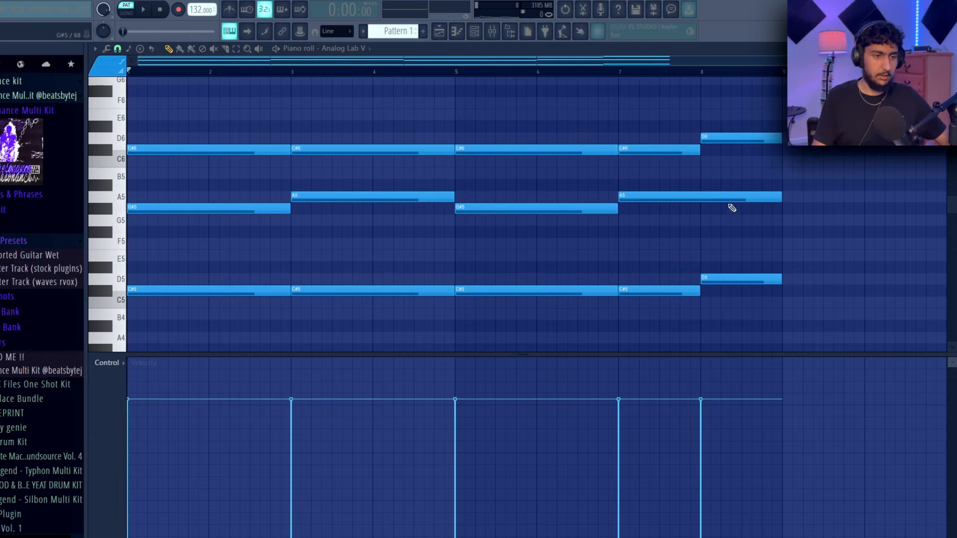
left_click_drag(830, 161, 208, 84)
key("Delete")
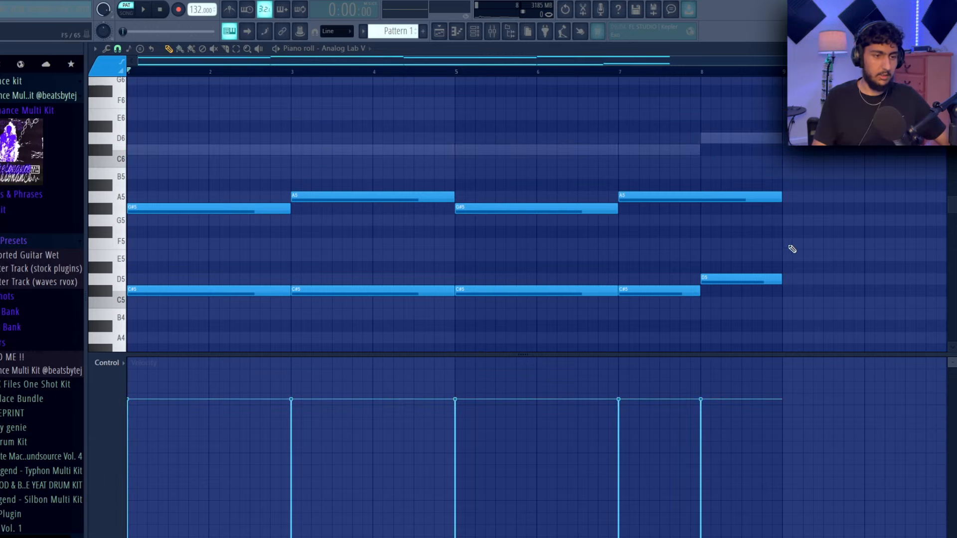
- Copy the G#5 and A5 notes one octave down to G#4 and A4, and play back the new voicing
left_click_drag(790, 235, 279, 177)
left_click_drag(225, 208, 177, 204)
left_click(210, 187, "ctrl")
scroll(348, 190, "up", 2)
key("space")
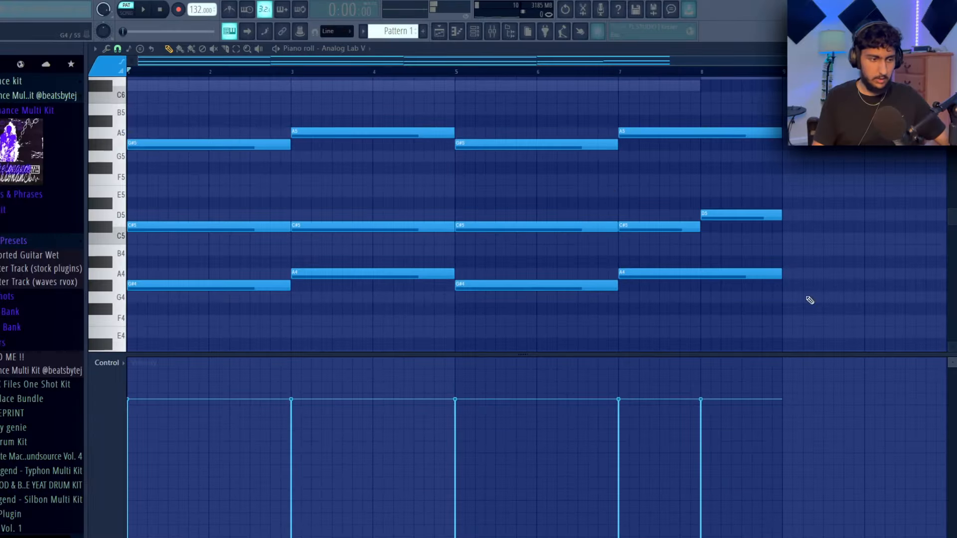
left_click_drag(786, 301, 332, 131)
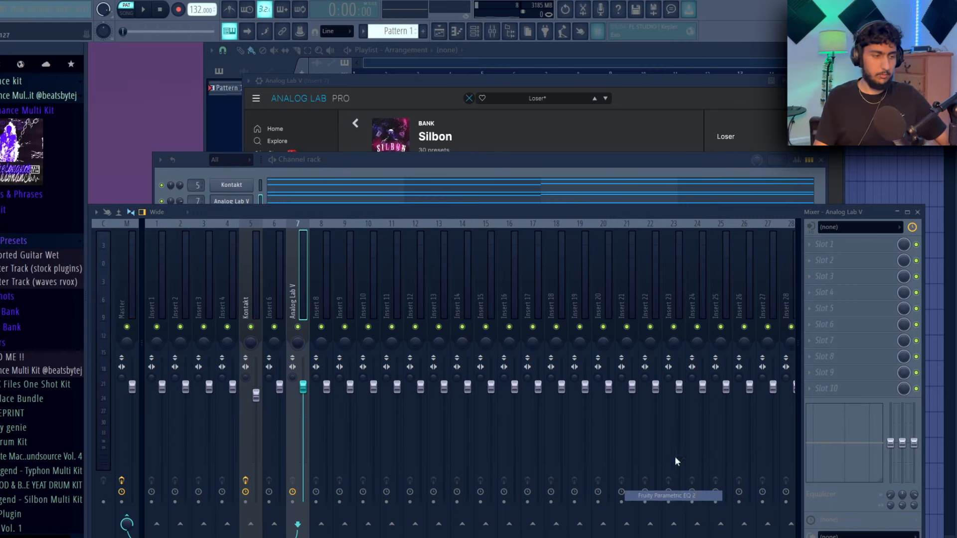
- Load Fruity Parametric EQ 2 in the second slot of the Analog Lab V insert and pull down its lowest band
left_click_drag(677, 461, 848, 260)
left_click_drag(157, 202, 171, 264)
key("space")
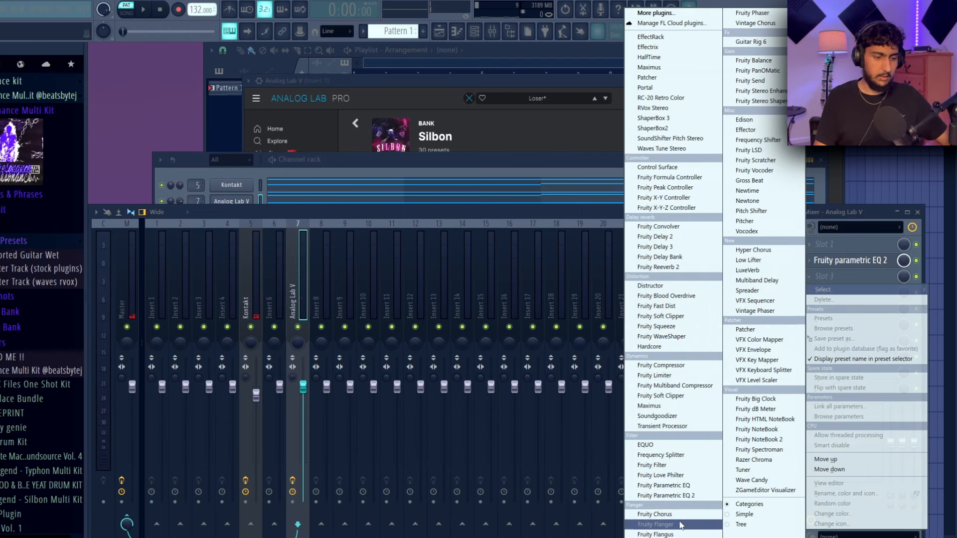
- Try Fruity Flanger in the third slot of the Analog Lab V insert and replace it with Fruity Chorus
left_click(681, 526)
key("space")
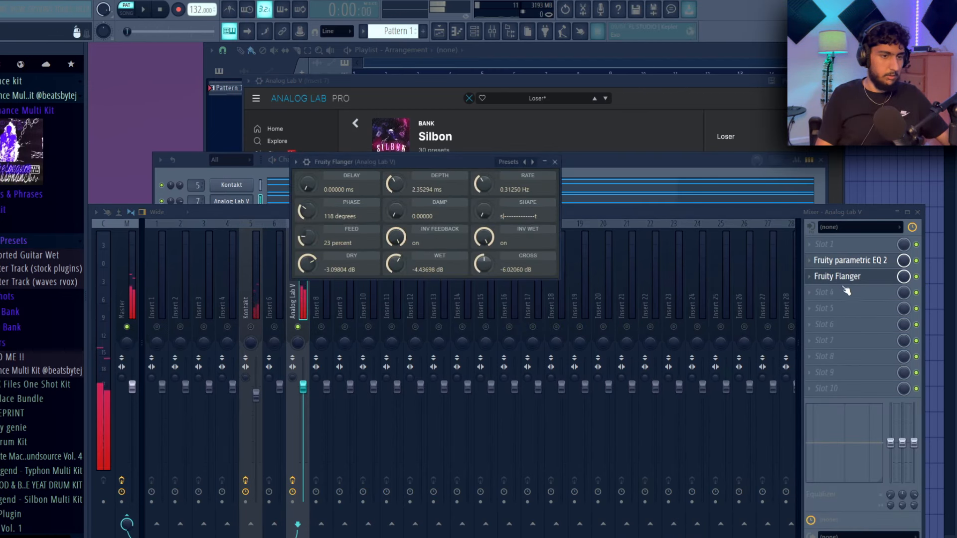
left_click(813, 281)
mouse_move(827, 298)
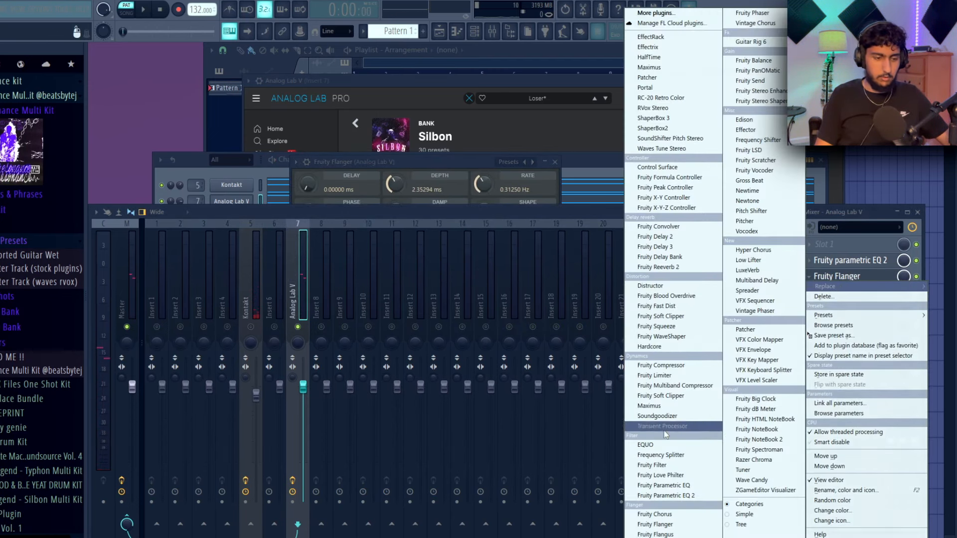
left_click(653, 515)
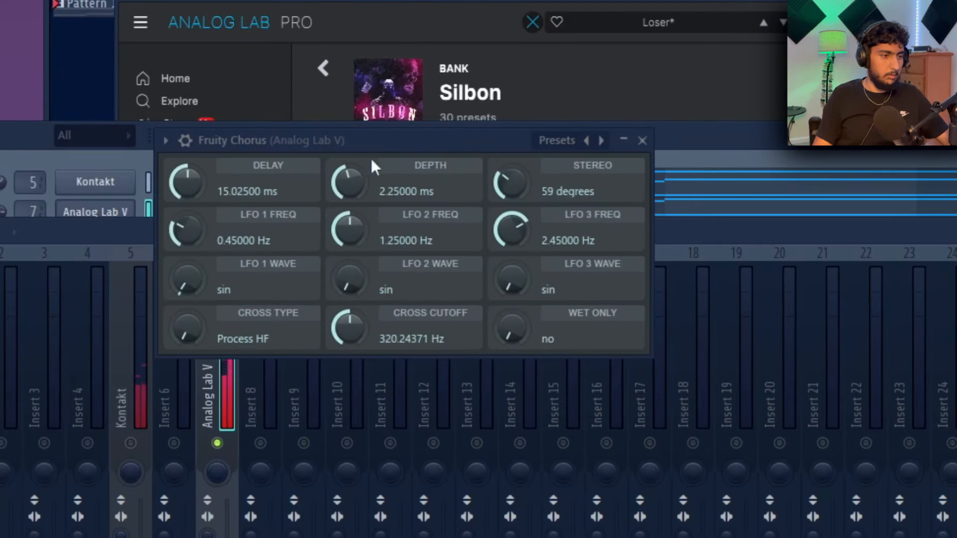
- Close Fruity Chorus and load Fruity Compressor in the fourth slot of the Analog Lab V insert
left_click_drag(359, 135, 442, 123)
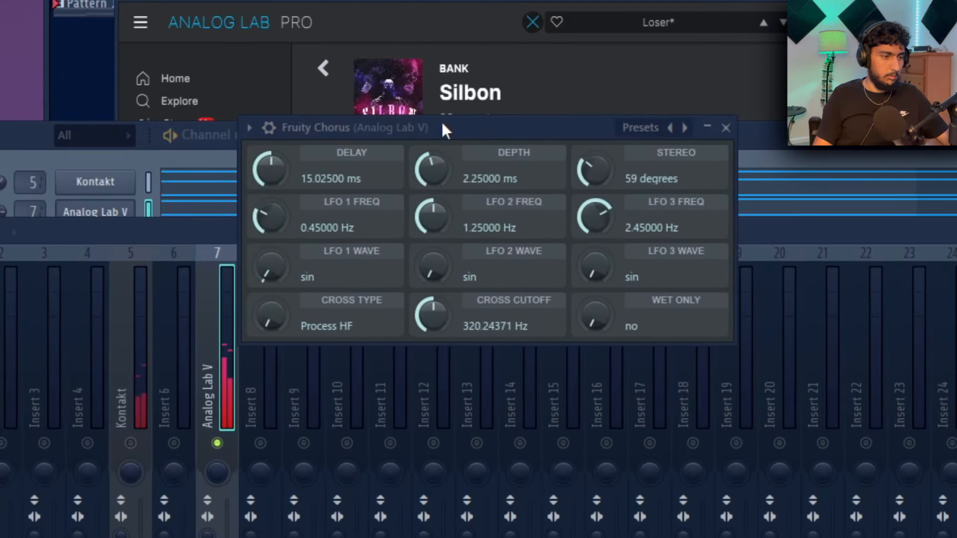
left_click(725, 128)
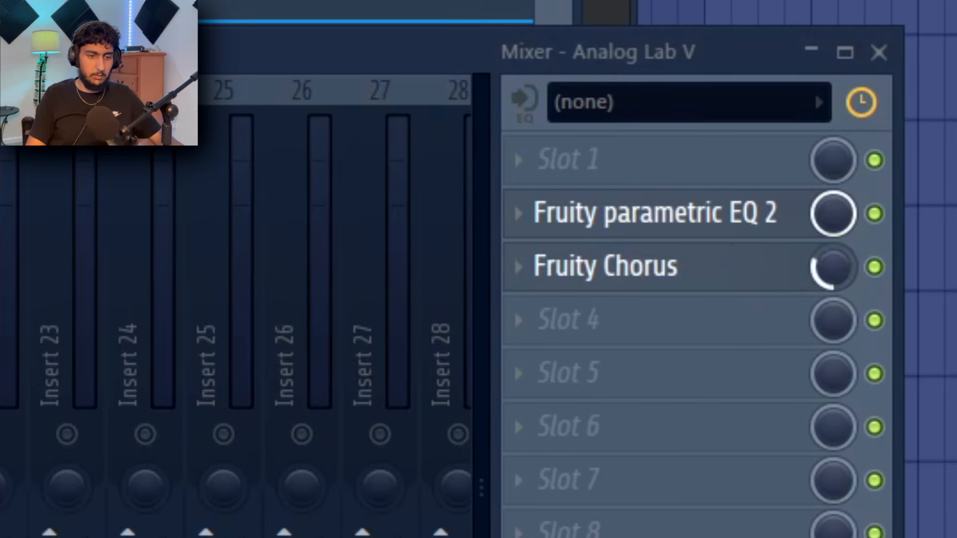
left_click(568, 320)
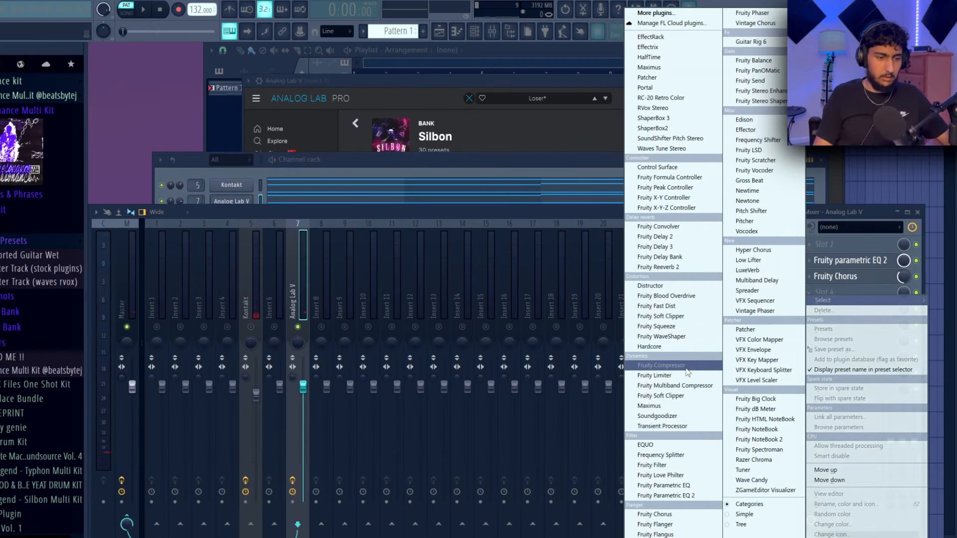
left_click(686, 368)
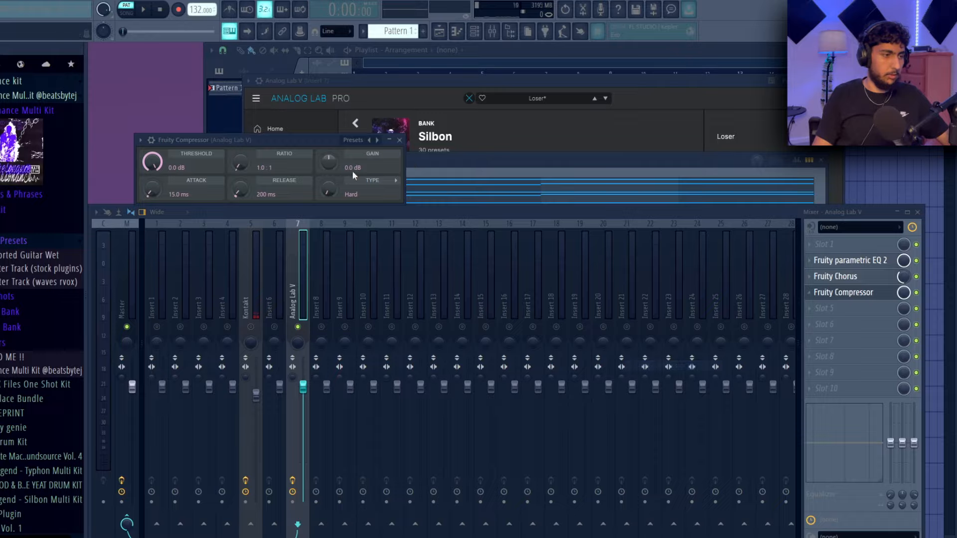
left_click_drag(351, 171, 352, 164)
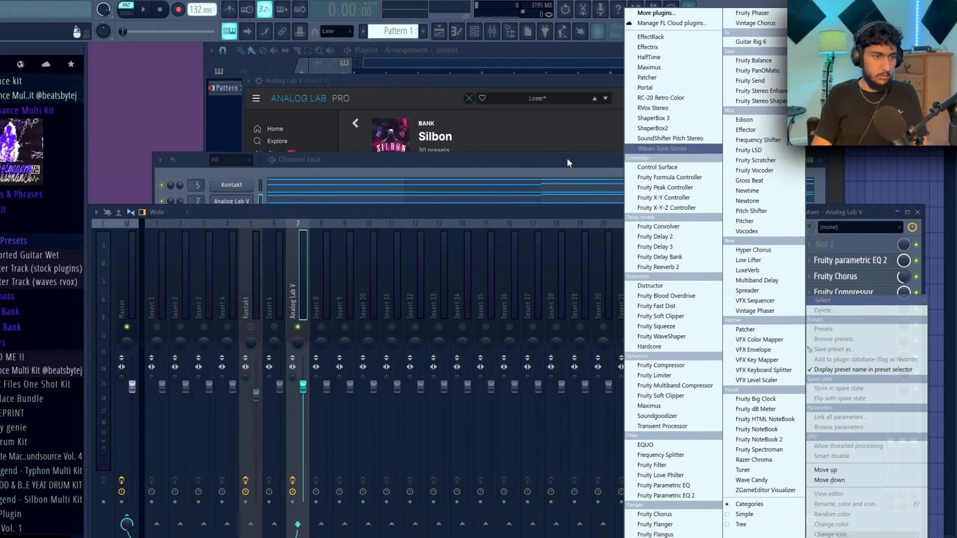
- Load Portal after the compressor on the Analog Lab V insert, choose the Stretch & Smear preset Chordal Clouds and reduce its dry/wet mix
left_click(678, 87)
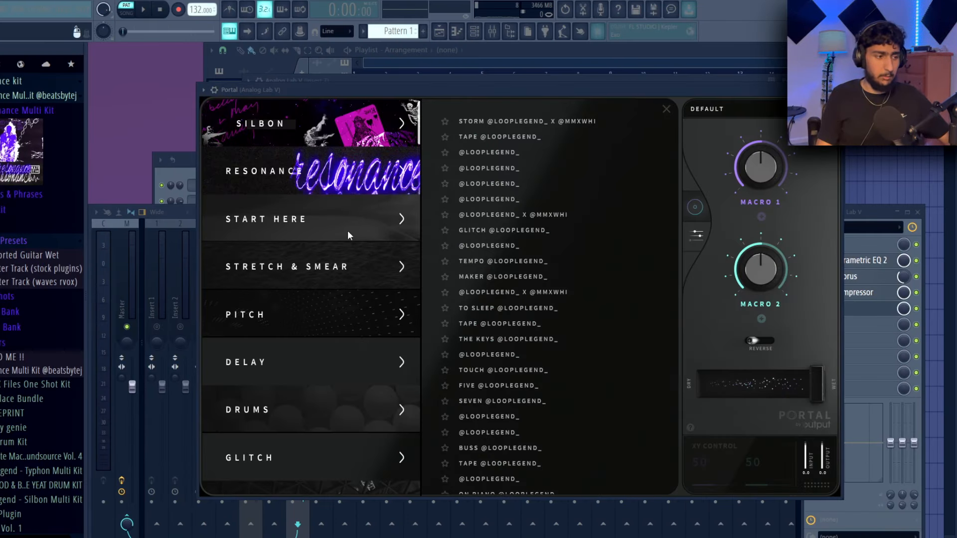
left_click(309, 267)
left_click(491, 152)
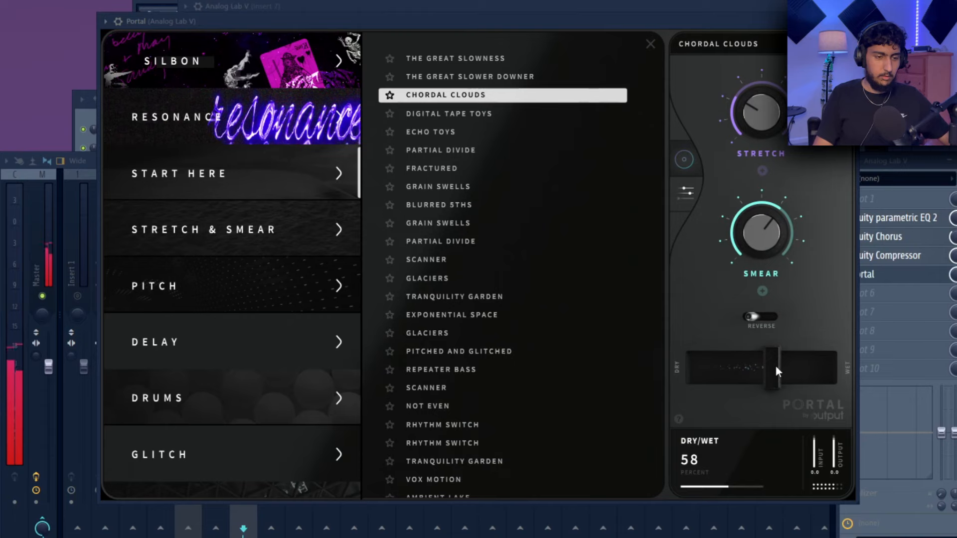
left_click_drag(767, 384, 732, 374)
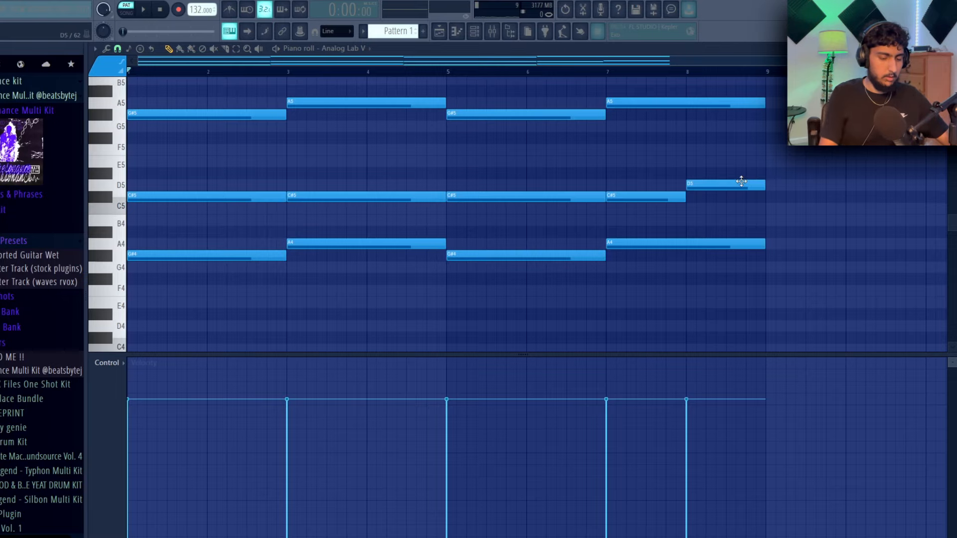
scroll(742, 179, "up", 3)
scroll(765, 196, "up", 2, "ctrl")
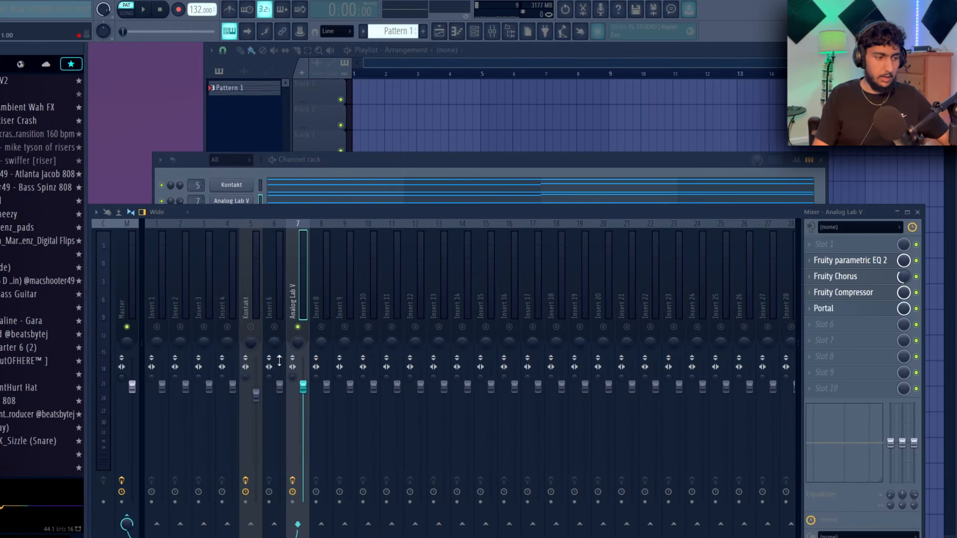
- Place a C5 hit of the snare 4L sample on the third beat of each of the eight bars
left_click(389, 184)
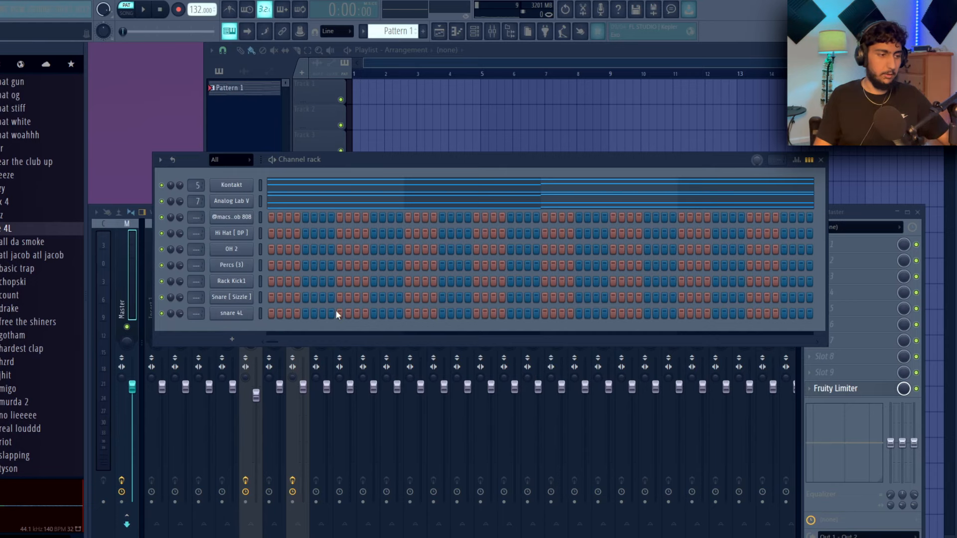
right_click(232, 313)
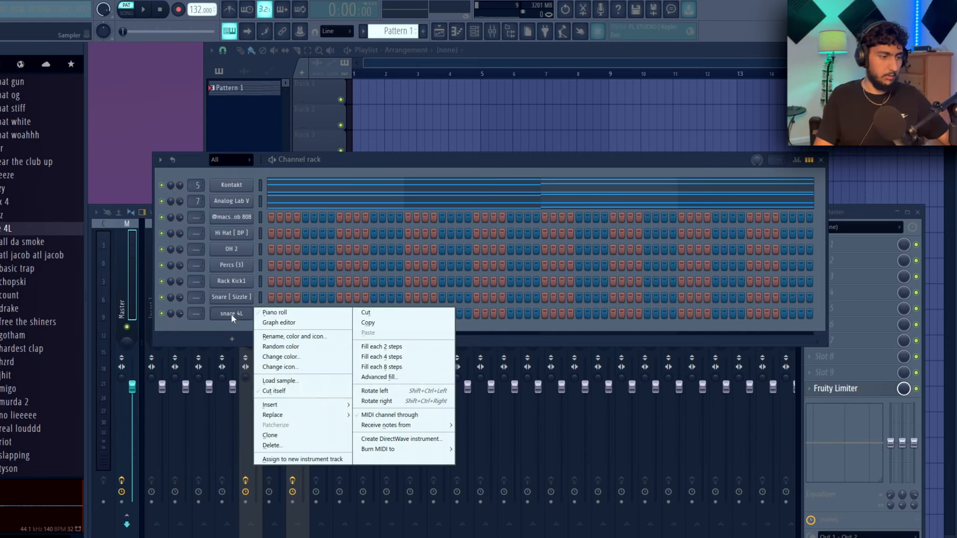
left_click(267, 312)
scroll(264, 192, "down", 2)
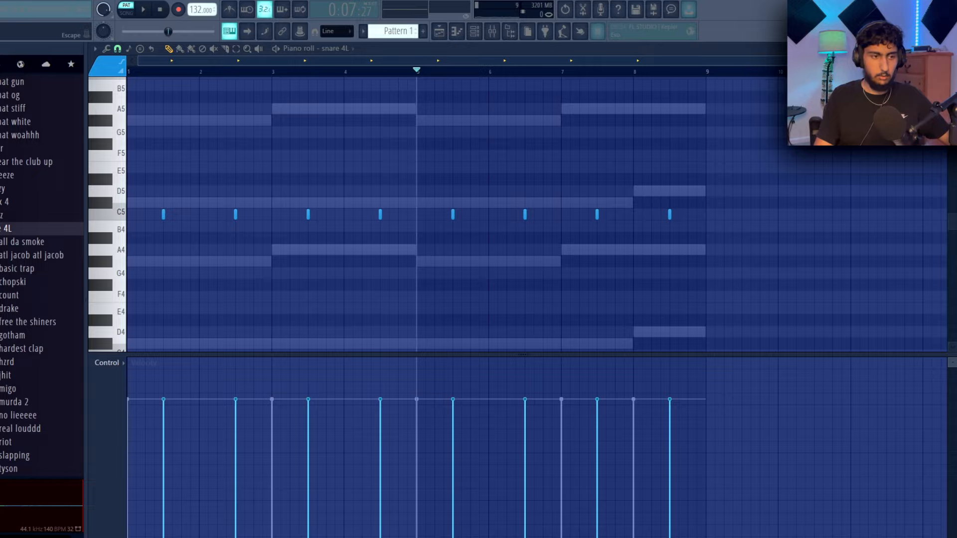
key("Escape")
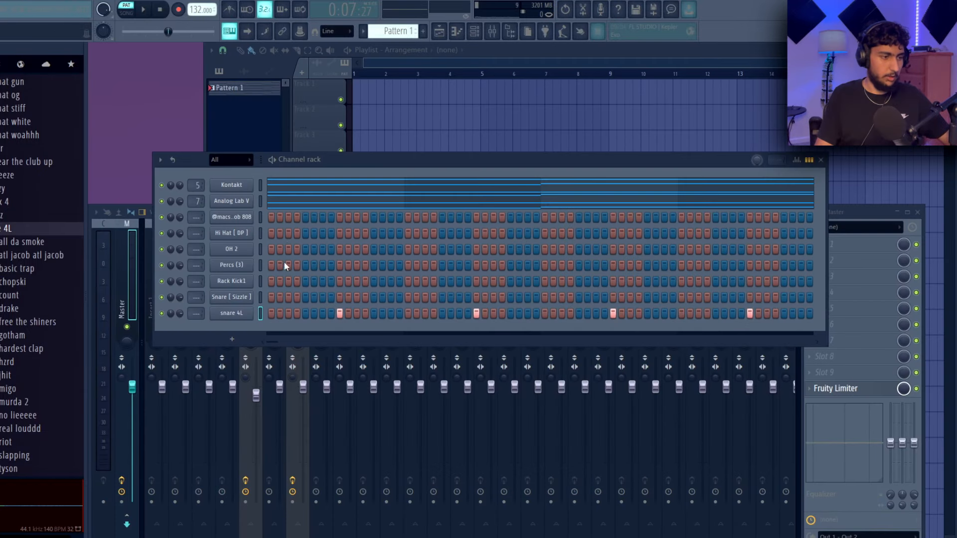
- Fill the Hi Hat [ DP ] channel with a hit every 2 steps and open it in the piano roll
right_click(252, 233)
left_click(378, 269)
right_click(242, 235)
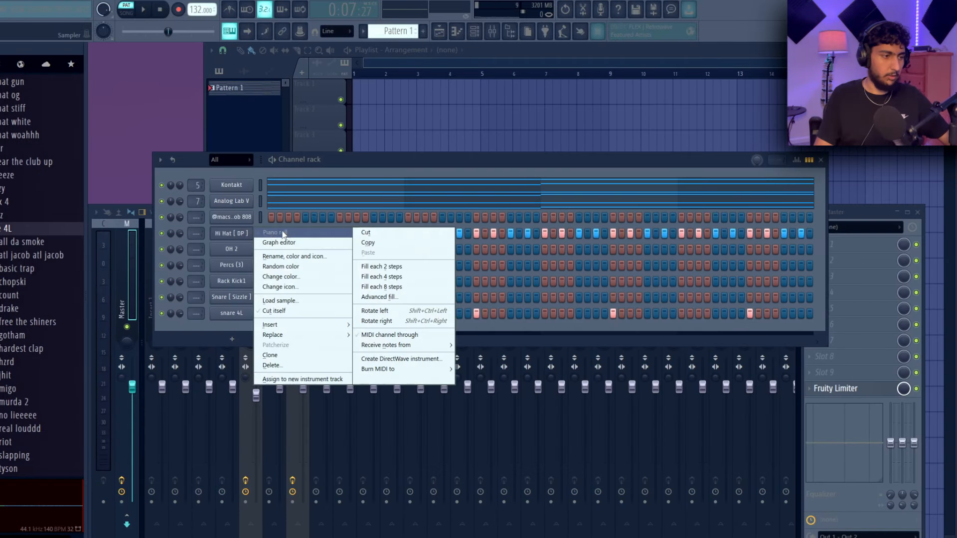
left_click(280, 230)
- Set the piano roll snap to 1/2 step and paint a fast C5 hi-hat roll from beat 2 of bar 1
scroll(248, 172, "up", 3)
left_click_drag(247, 169, 270, 139)
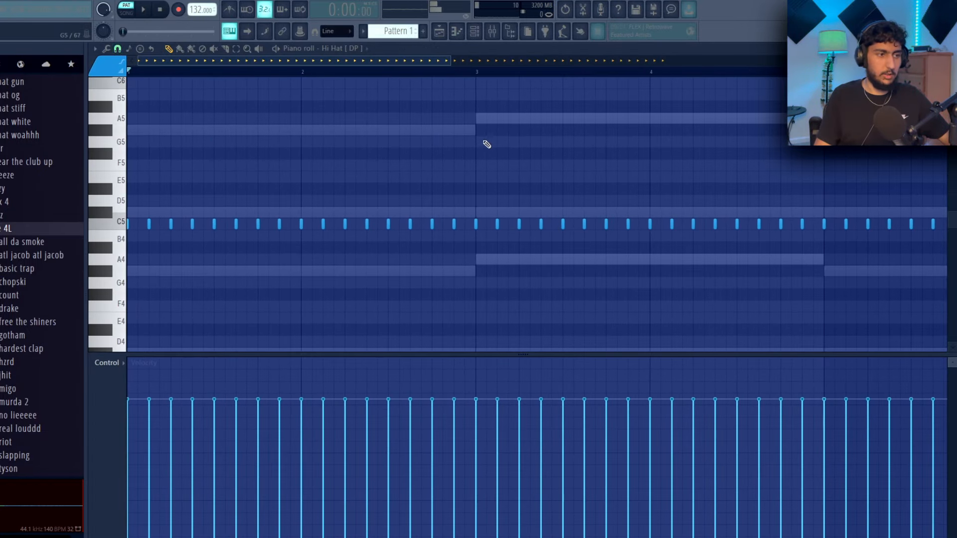
scroll(498, 160, "down", 2)
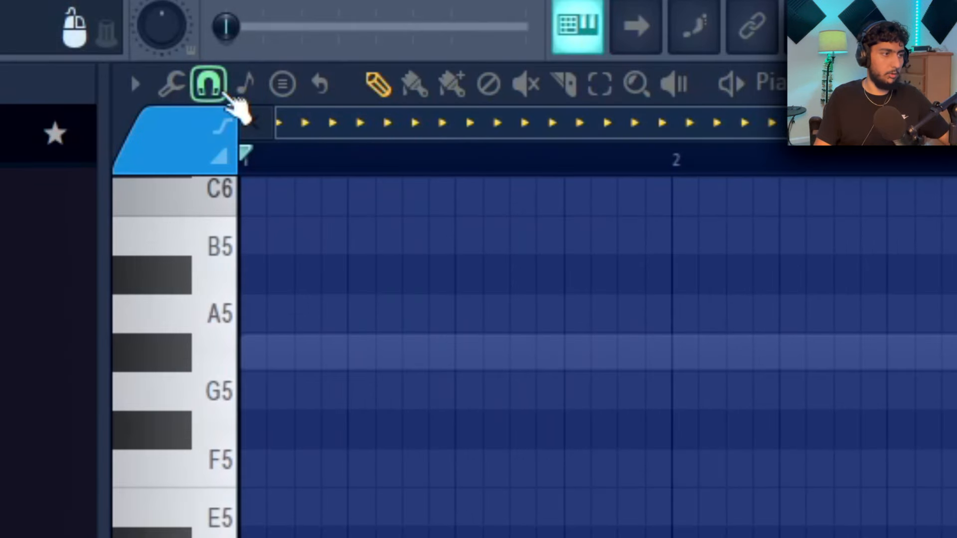
left_click(222, 92)
left_click(288, 383)
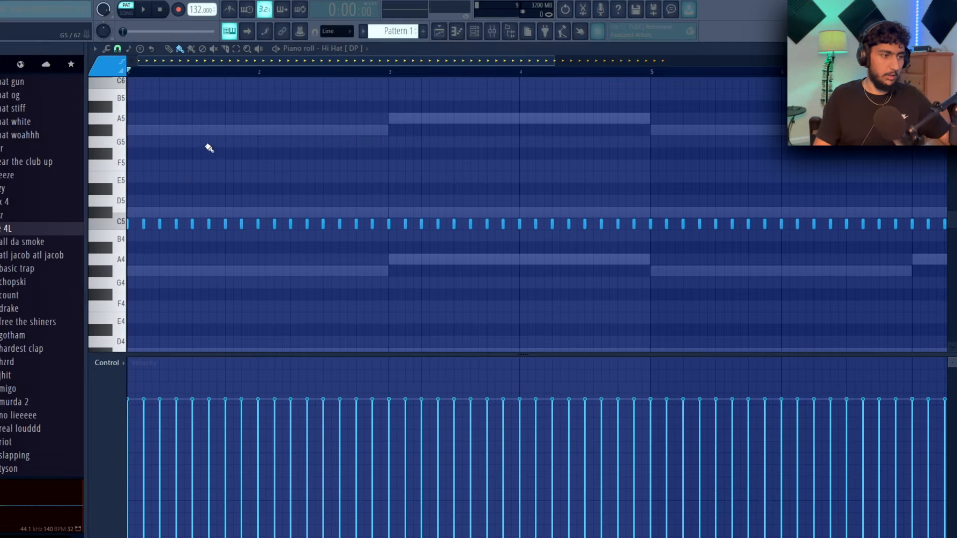
scroll(214, 149, "up", 1)
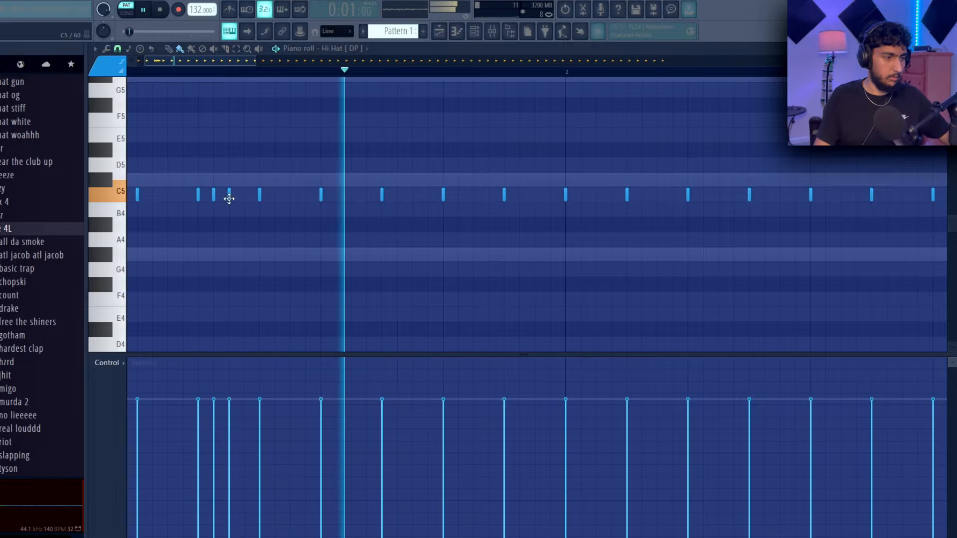
left_click_drag(563, 242, 552, 237)
scroll(489, 229, "down", 3)
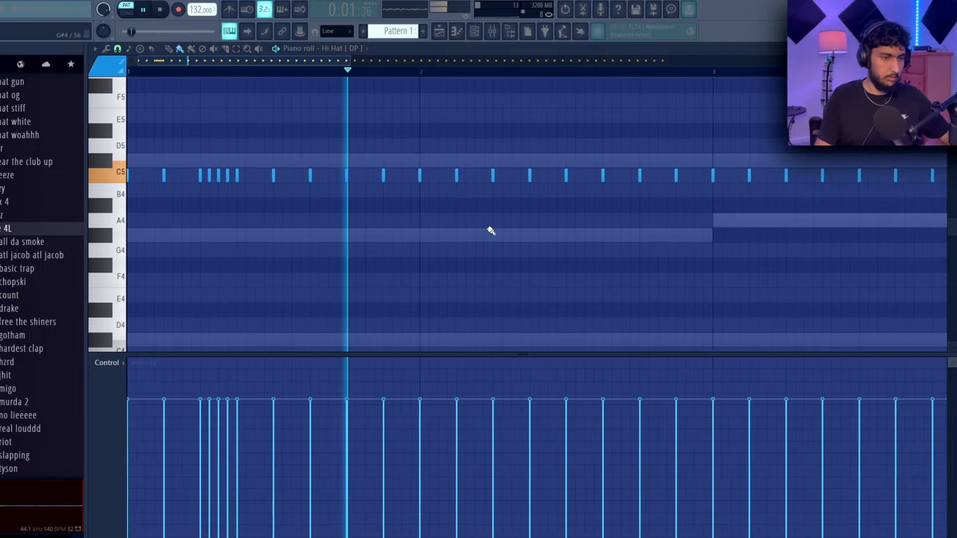
- Paint a five-note hi-hat roll on A4 from beat 3 of bar 4 and ramp its velocities upward
left_click_drag(697, 227, 579, 224)
scroll(509, 215, "down", 3)
scroll(509, 215, "down", 1)
left_click_drag(509, 222, 410, 219)
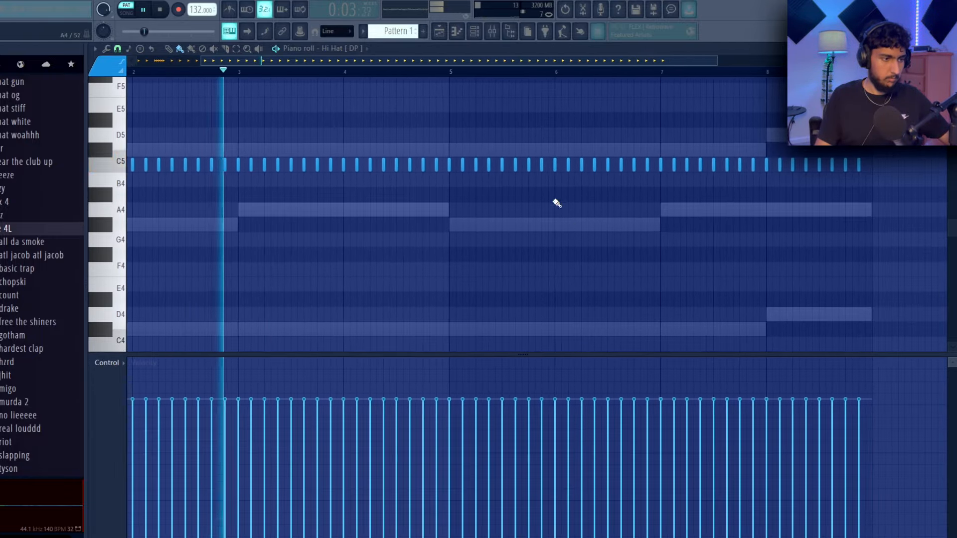
scroll(424, 204, "up", 4)
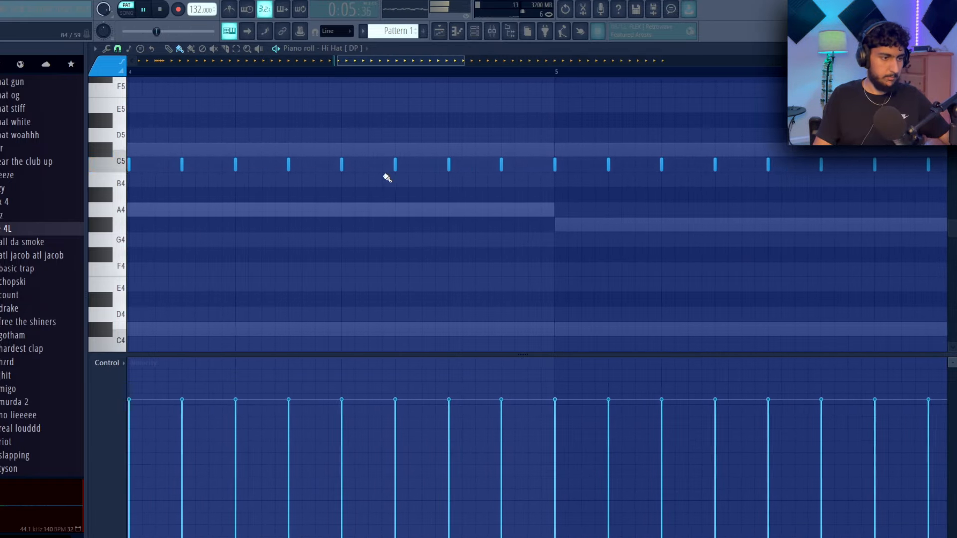
mouse_move(344, 210)
left_mouse_down()
mouse_move(413, 211)
mouse_move(308, 203)
left_mouse_up()
right_click(409, 211)
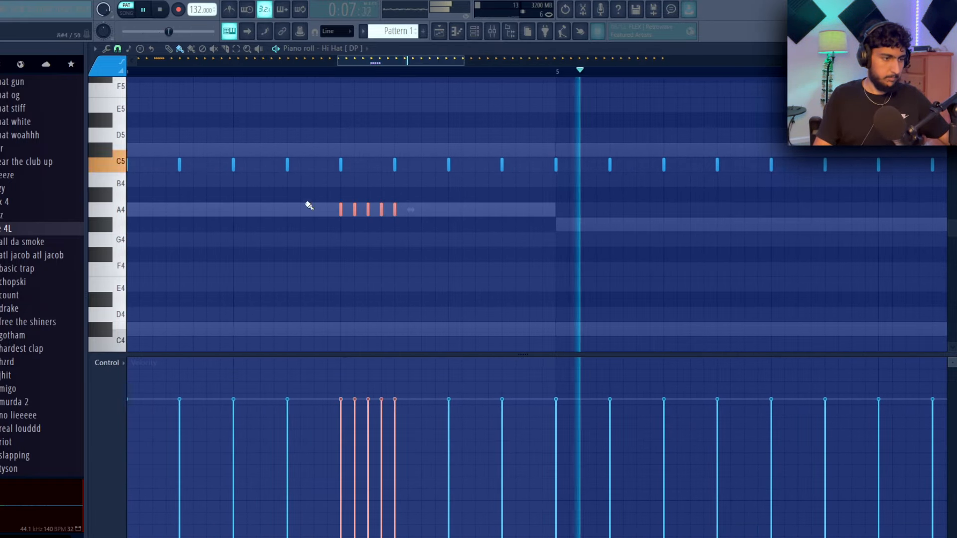
left_click_drag(319, 495, 454, 407)
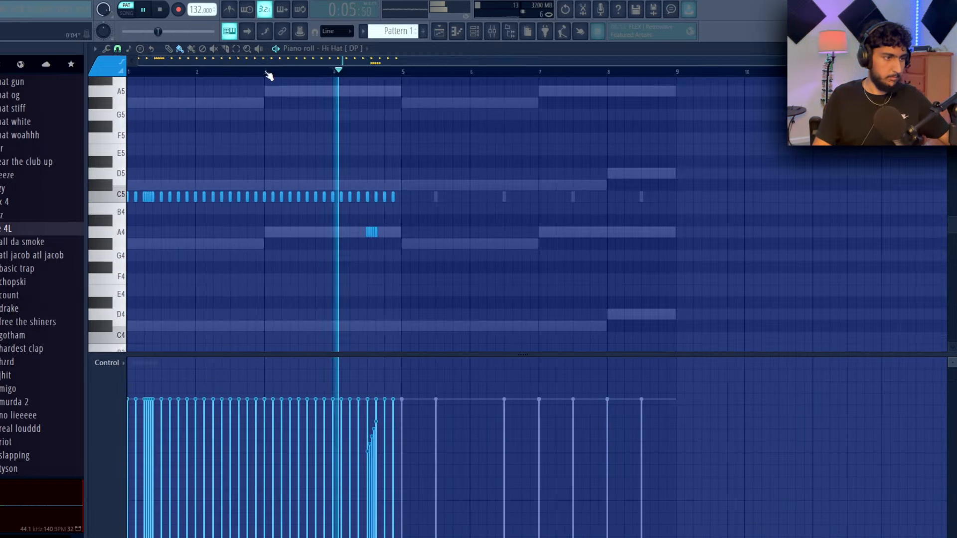
- Play the hi-hats from bar 3 and move the A4 roll one beat earlier to beat 2 of bar 4
left_click(266, 73)
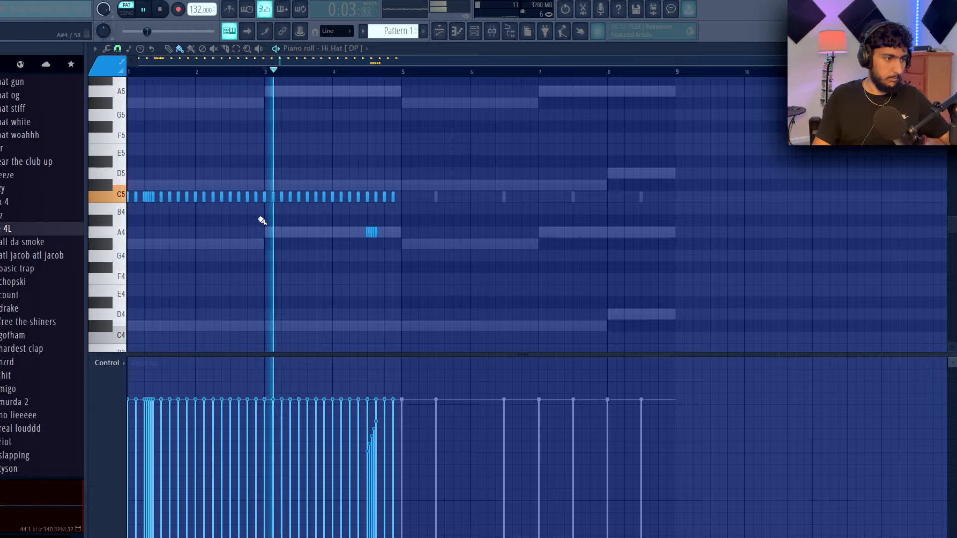
scroll(259, 217, "up", 2)
scroll(392, 242, "up", 1)
left_click_drag(427, 271, 382, 232)
scroll(396, 246, "up", 2)
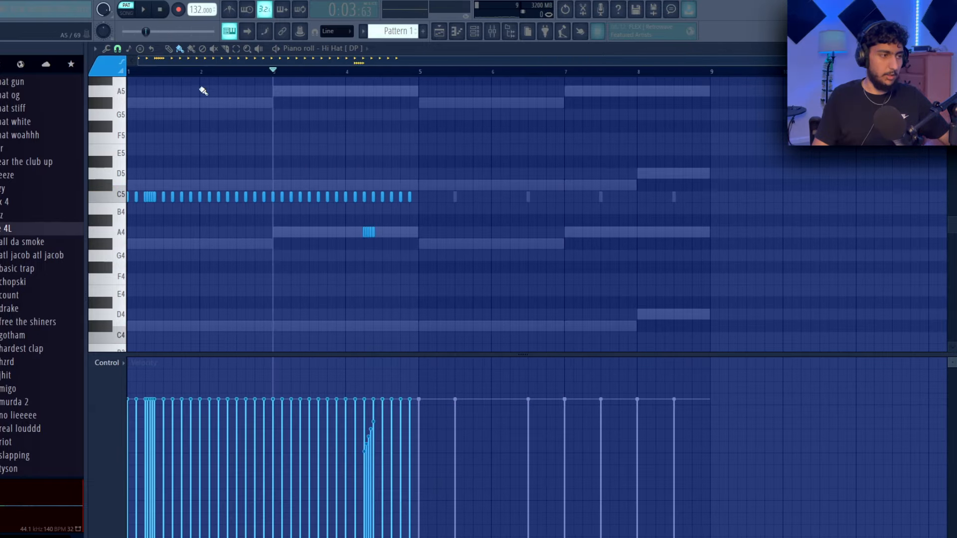
- Set the snap to Line and duplicate the hi-hats of bars 1 to 4 into bars 5 to 8
left_click(118, 49)
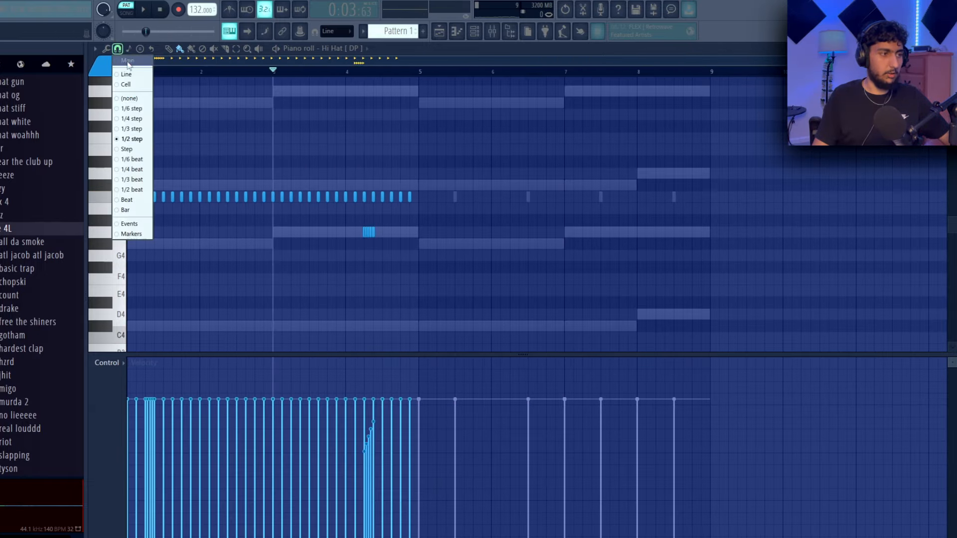
left_click(130, 74)
left_click_drag(422, 74, 128, 74)
key("ctrl+b")
key("ctrl+d")
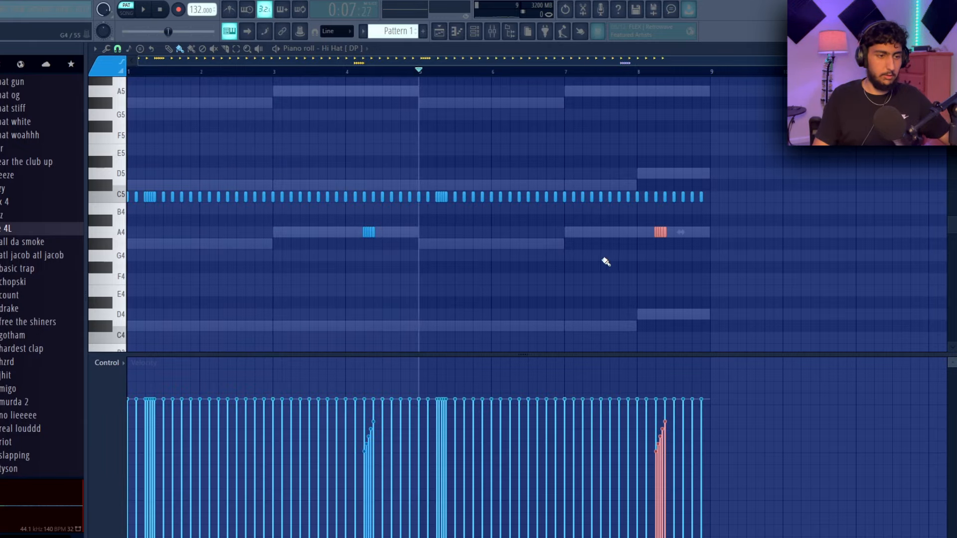
- Replace the copied A4 roll in bar 8 with an eight-note roll painted at 1/6 beat snap from beat 2
left_click(118, 49)
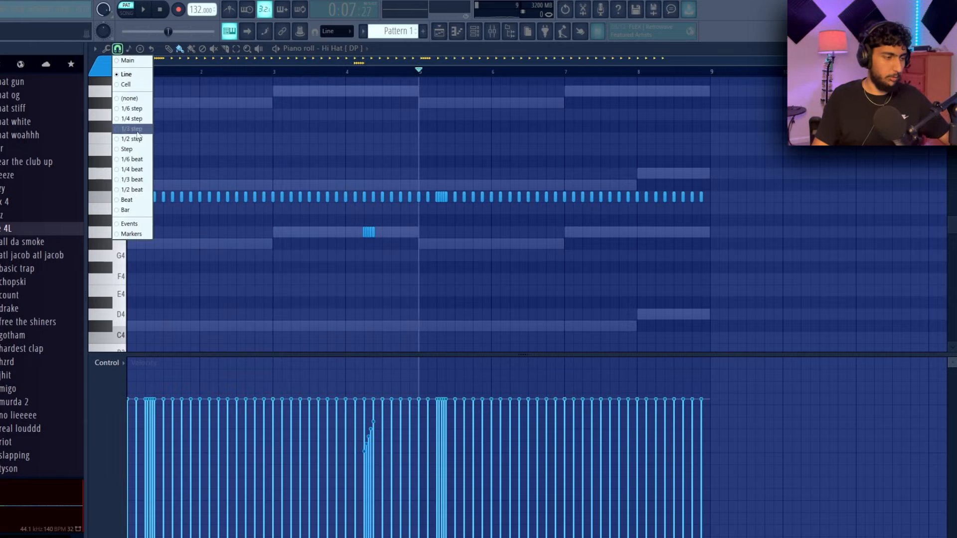
left_click(140, 162)
left_click_drag(499, 210, 313, 188)
scroll(314, 188, "up", 4)
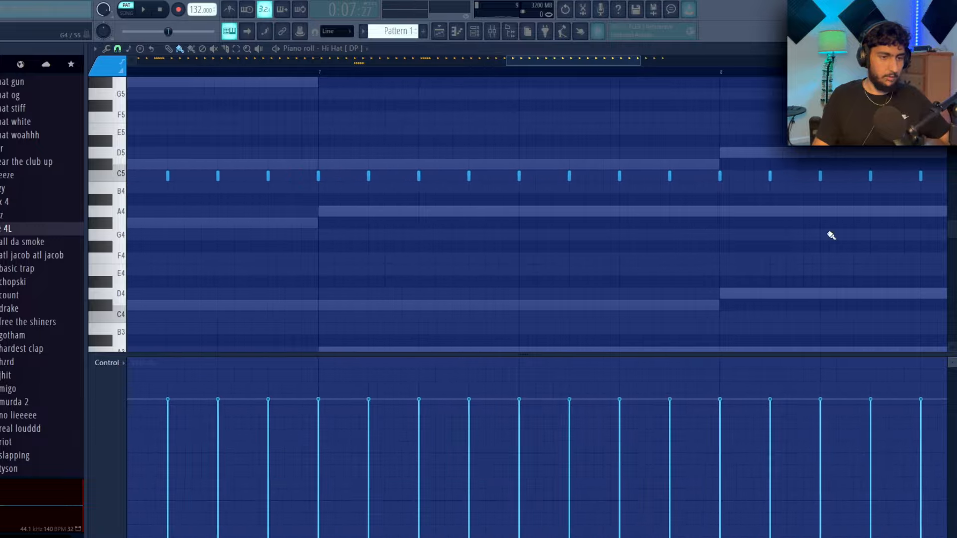
left_click_drag(831, 235, 547, 246)
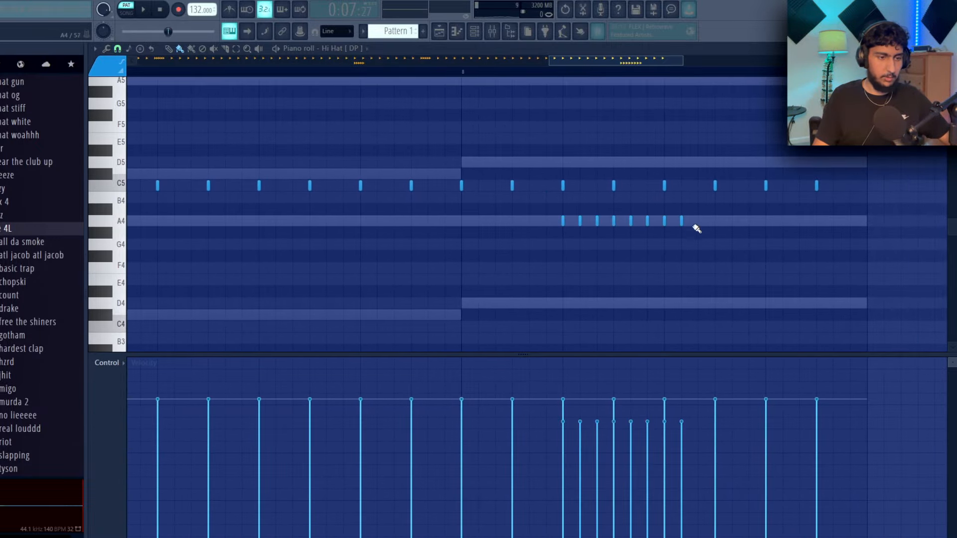
- Rework the bar 8 roll into six A4 notes of equal velocity on the last beat and play back the pattern
right_click(690, 309, "ctrl")
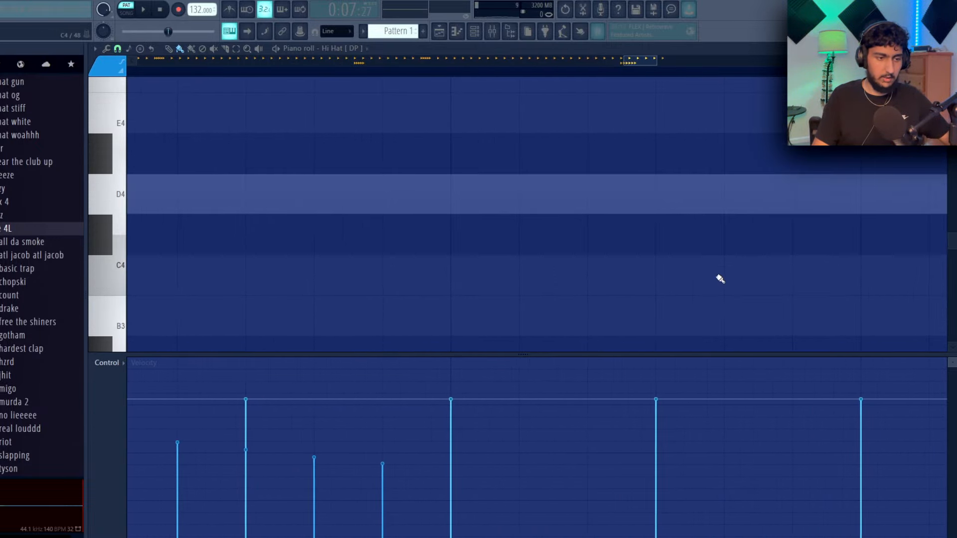
right_click(722, 276, "ctrl")
key("space")
scroll(605, 220, "up", 3)
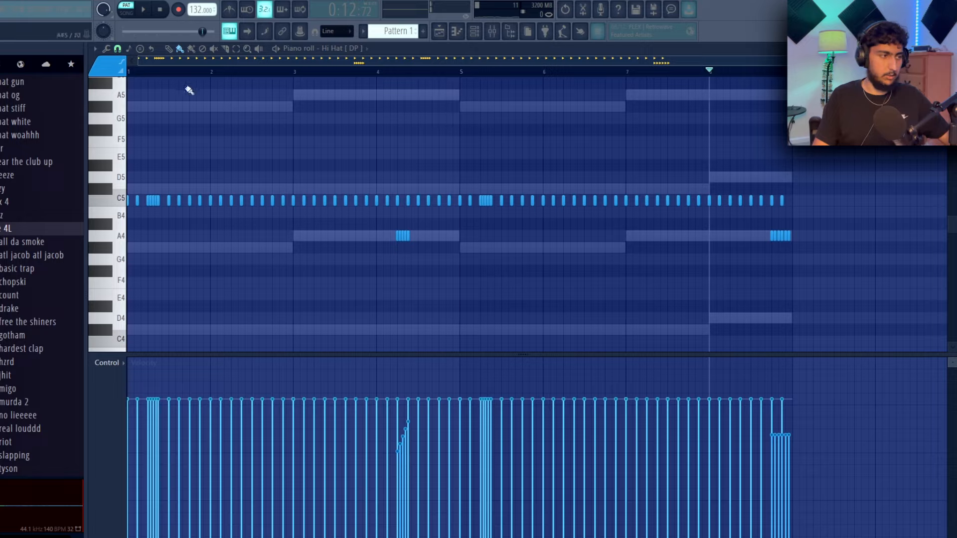
key("space")
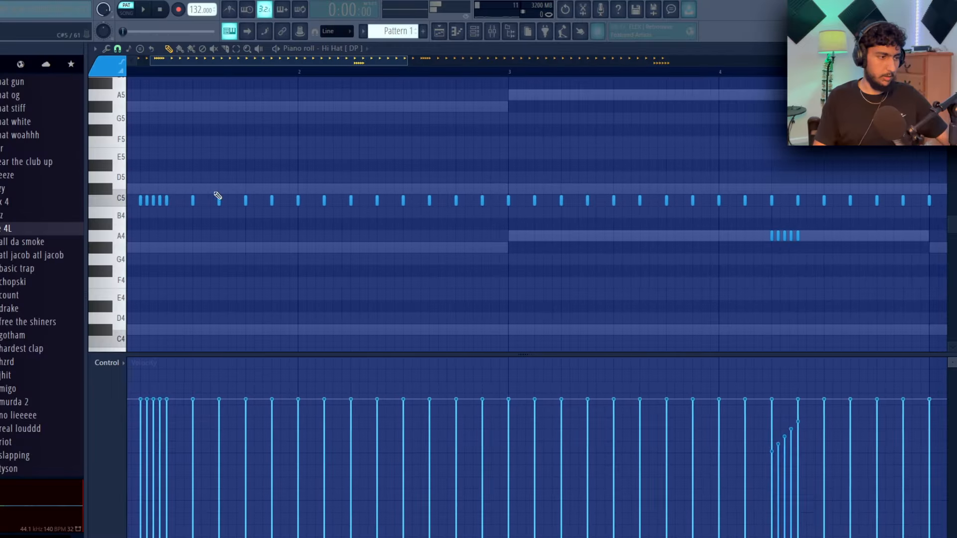
- Move the three extra C5 roll notes from beat 2 of bar 1 to the second half of bar 2's first beat
scroll(149, 200, "up", 4)
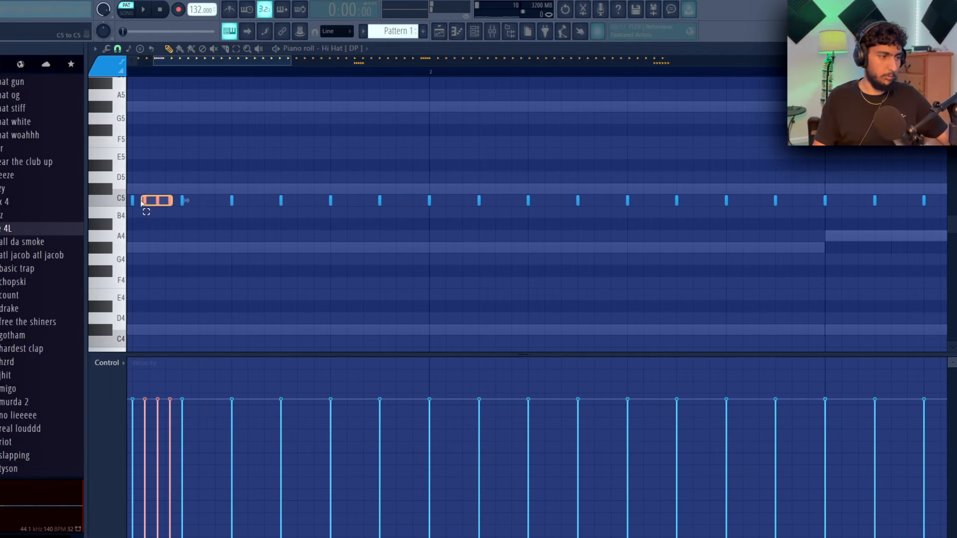
scroll(169, 198, "down", 2)
left_click_drag(141, 202, 420, 194)
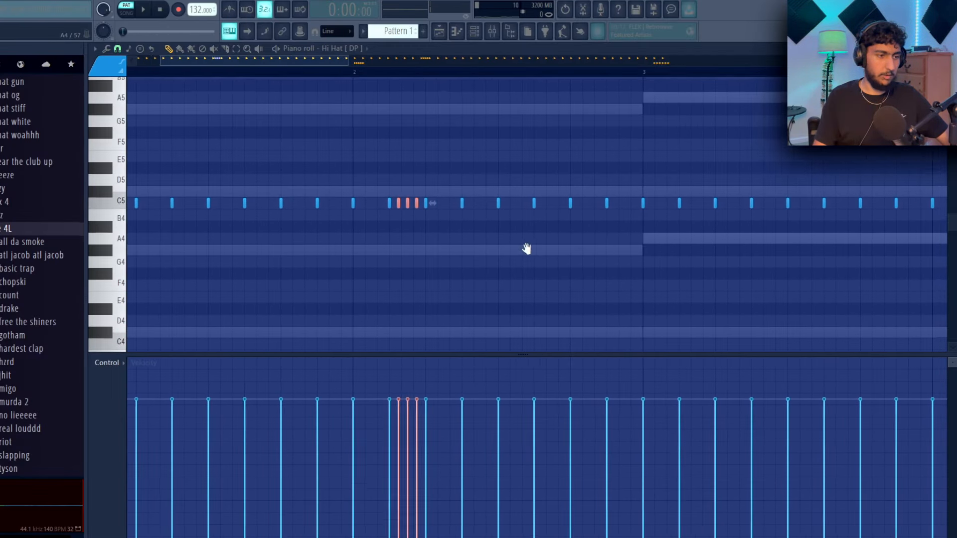
- Place OH 2 open hat hits on C5 at the start of bars 1, 3, 5 and 7
scroll(525, 250, "right", 6)
scroll(687, 216, "right", 3)
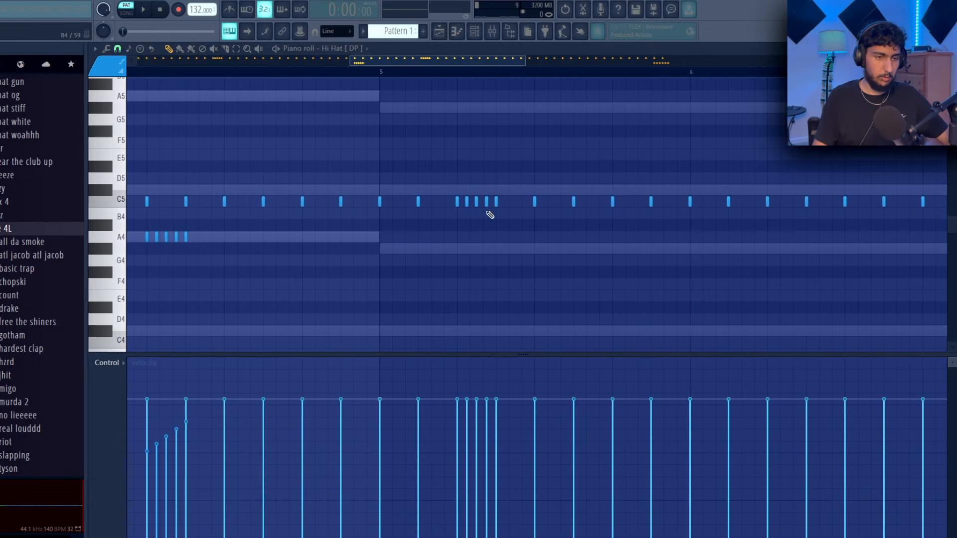
key("Escape")
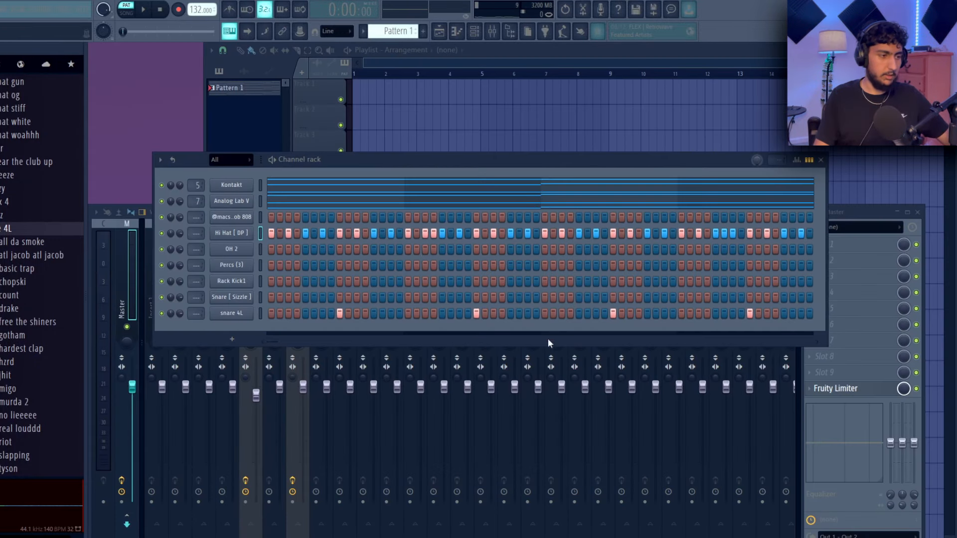
left_click(245, 252)
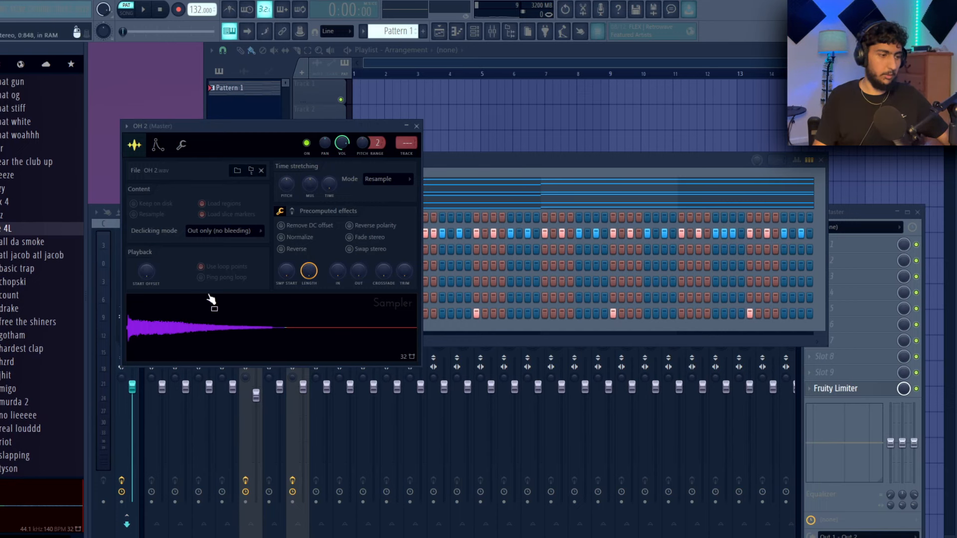
key("Escape")
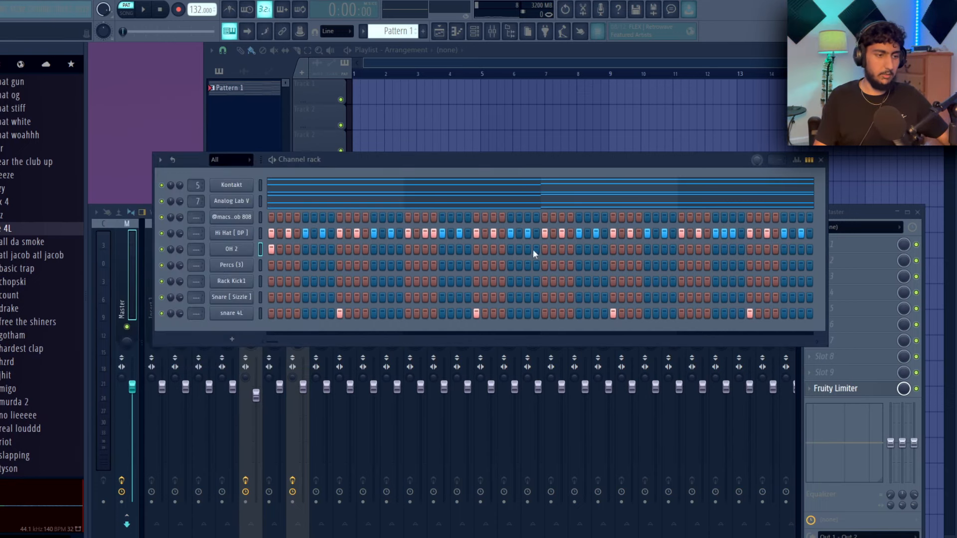
key("F7")
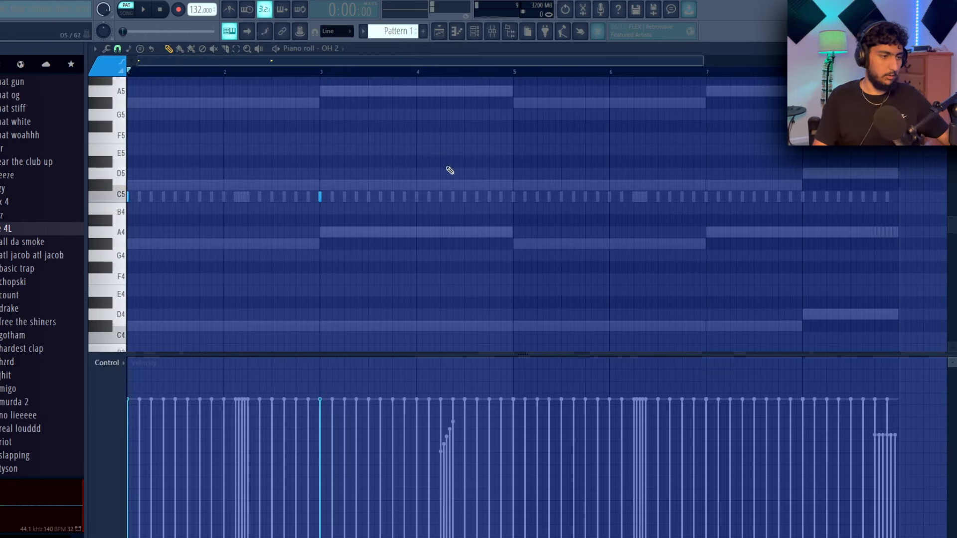
left_click(516, 73)
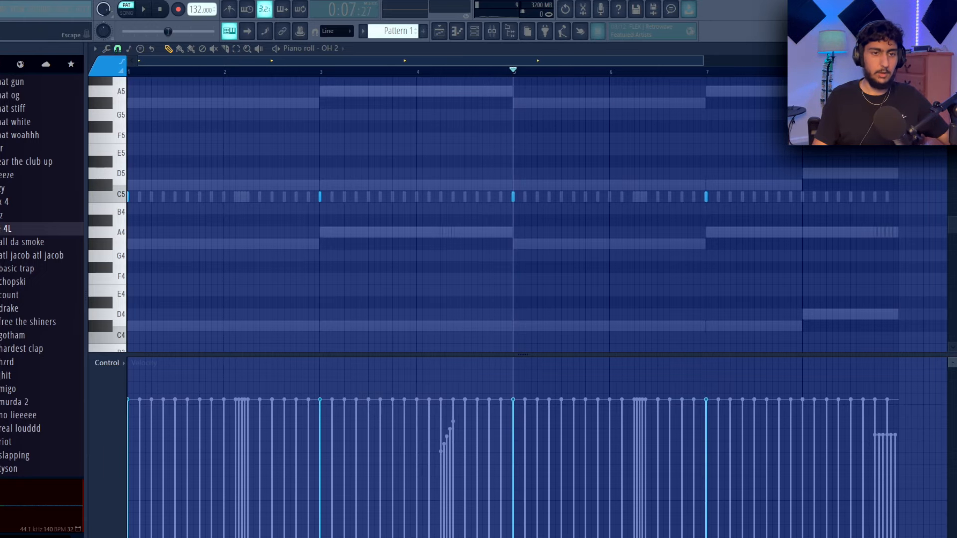
key("Escape")
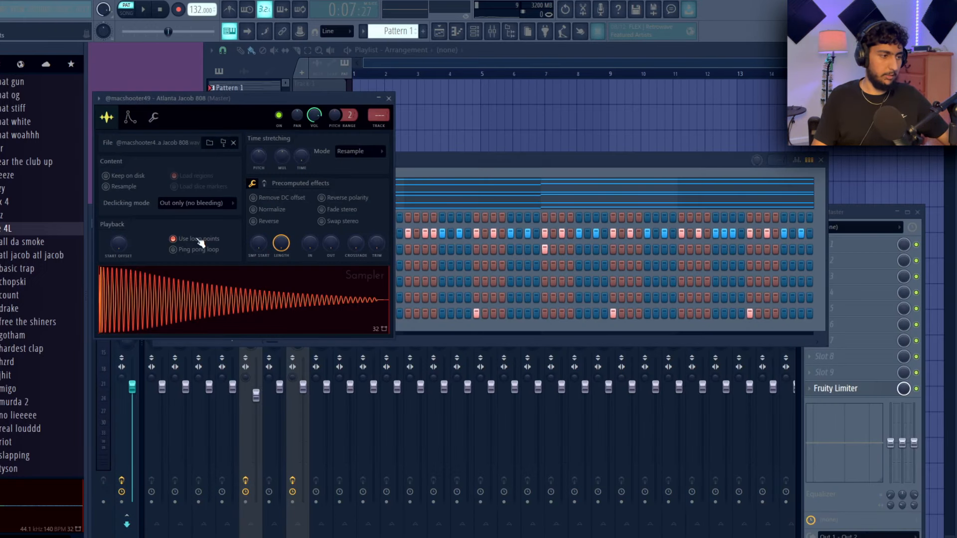
- Write C#5 notes filling bars 1 and 2 of the Atlanta Jacob 808, starting on beats 1, 2.5 and 4 of bar 1
left_click(130, 117)
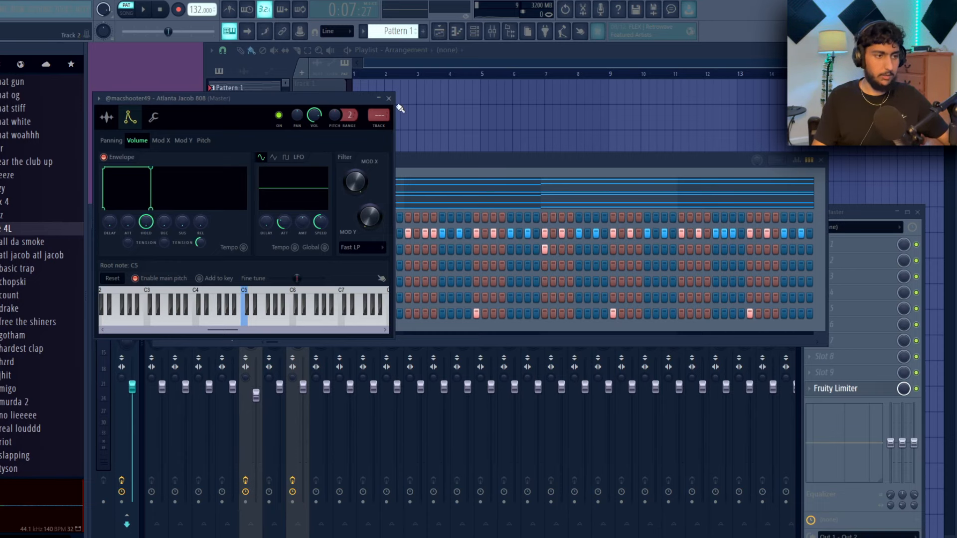
left_click(388, 99)
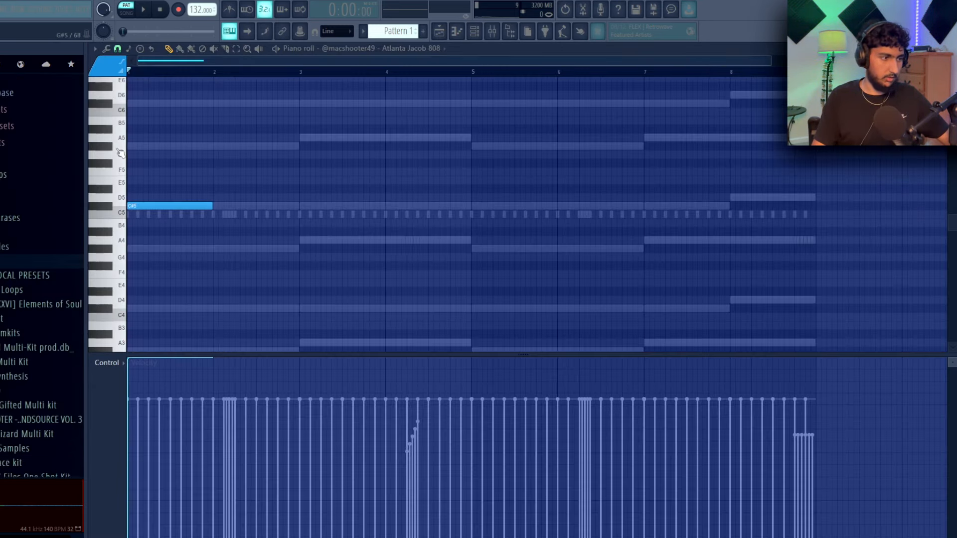
scroll(130, 205, "up", 2)
scroll(19, 191, "down", 5)
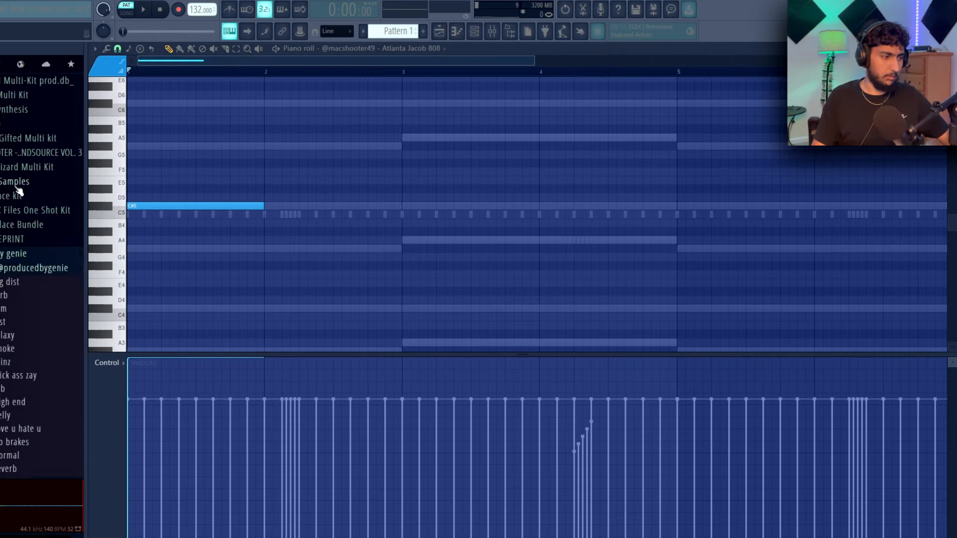
scroll(19, 191, "down", 5)
scroll(188, 158, "down", 1)
scroll(187, 158, "up", 2)
key("space")
left_click_drag(180, 160, 368, 162)
key("space")
key("space")
left_click_drag(574, 162, 639, 162)
left_click_drag(487, 203, 389, 237)
scroll(283, 204, "down", 2)
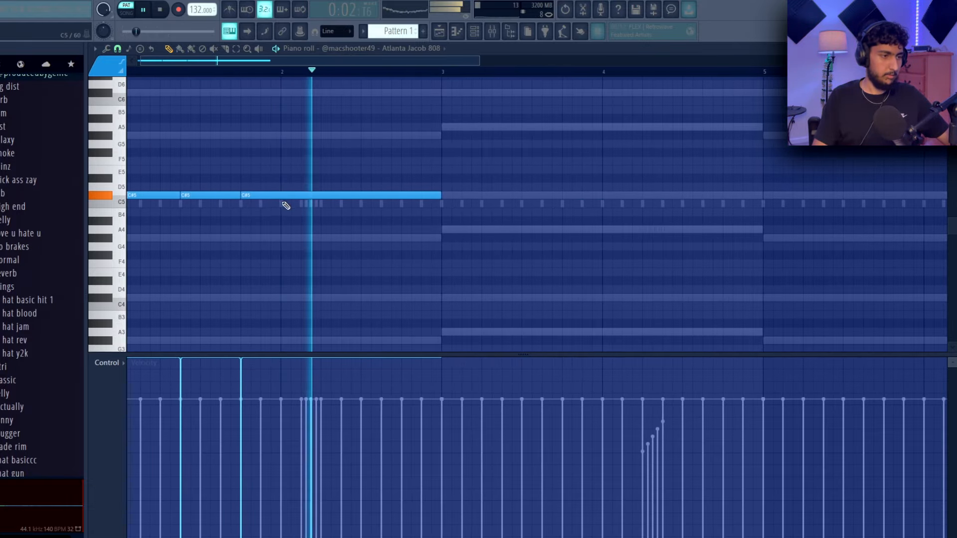
- Continue the 808 in C#5 with a long note from bar 3 and two shorter ones in bar 4, repeating the phrase in bars 5 to 8
left_click_drag(272, 196, 717, 198)
right_click(708, 198)
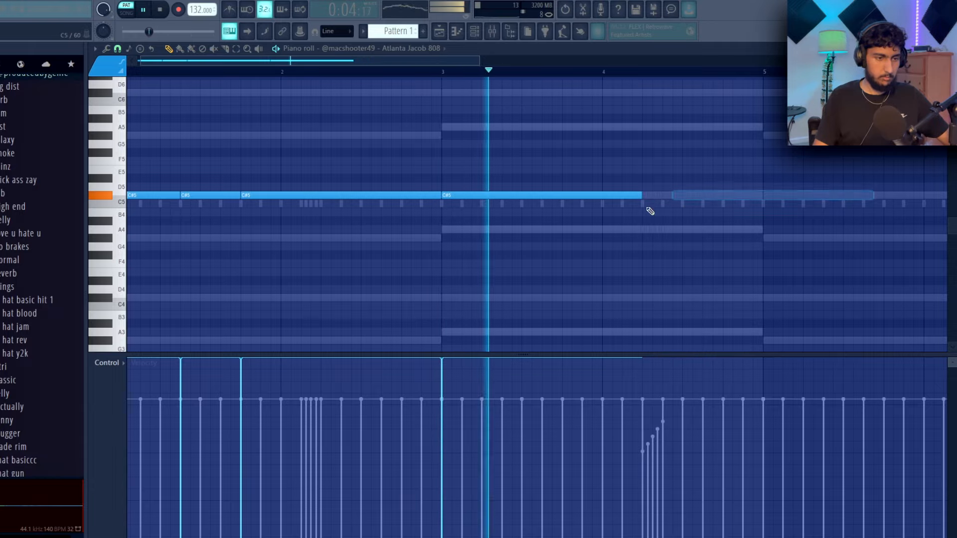
left_click_drag(529, 198, 606, 198)
scroll(676, 234, "down", 2)
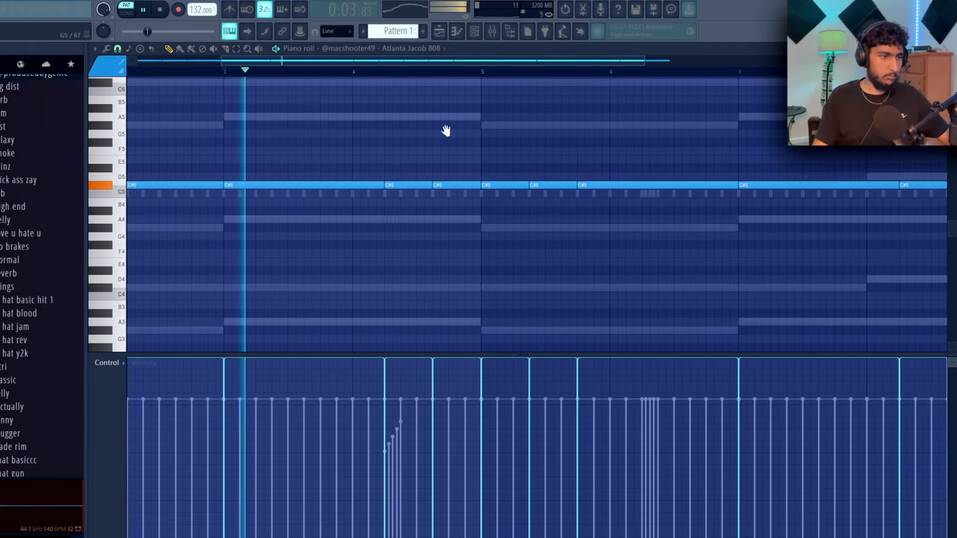
left_click_drag(446, 133, 418, 139)
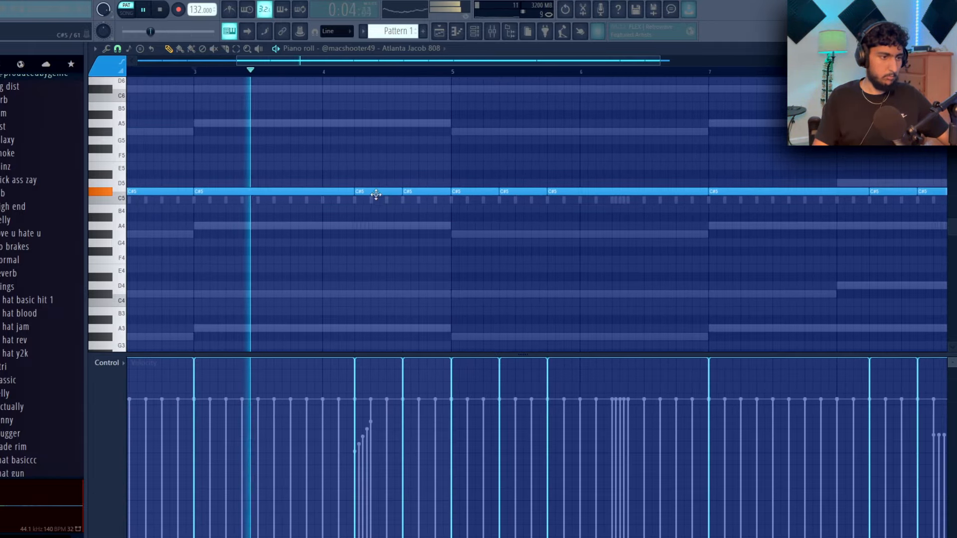
- Replace bar 4's last two 808 notes with one held from beat 2, and add a C#5 starting half a beat before bar 4
right_click(422, 194)
left_click_drag(400, 192, 449, 196)
left_click_drag(673, 233, 744, 264)
key("space")
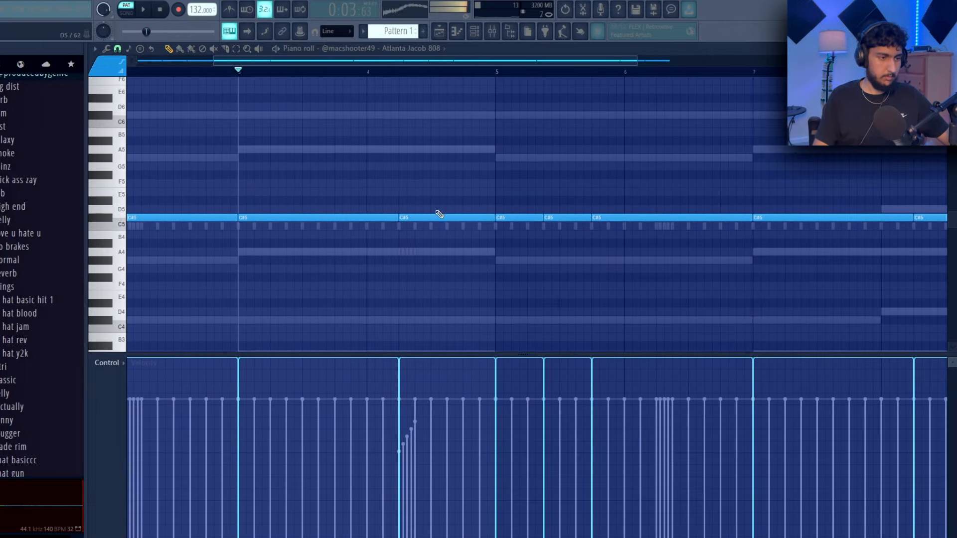
left_click_drag(657, 256, 493, 235)
key("space")
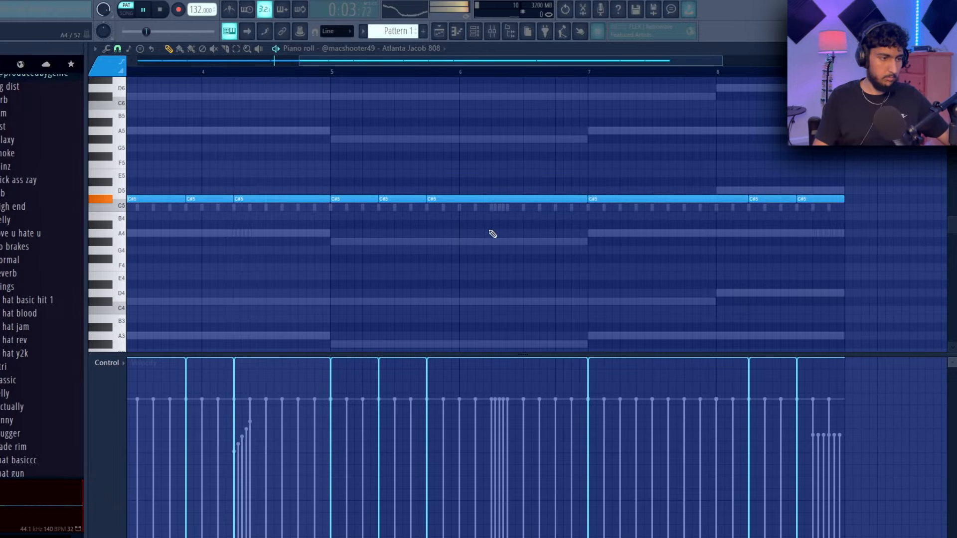
left_click_drag(378, 228, 407, 206)
scroll(533, 247, "down", 1)
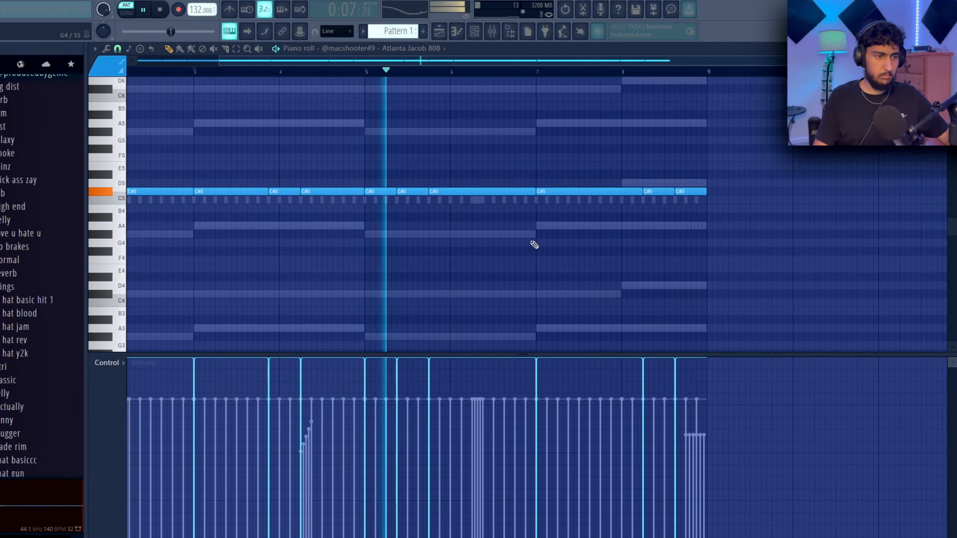
- Cut the bar 7 808 note at bar 8 and replace bar 8's C#5 notes with D5 notes on beats 1, 2.5 and 4
right_click(684, 192)
right_click(662, 192)
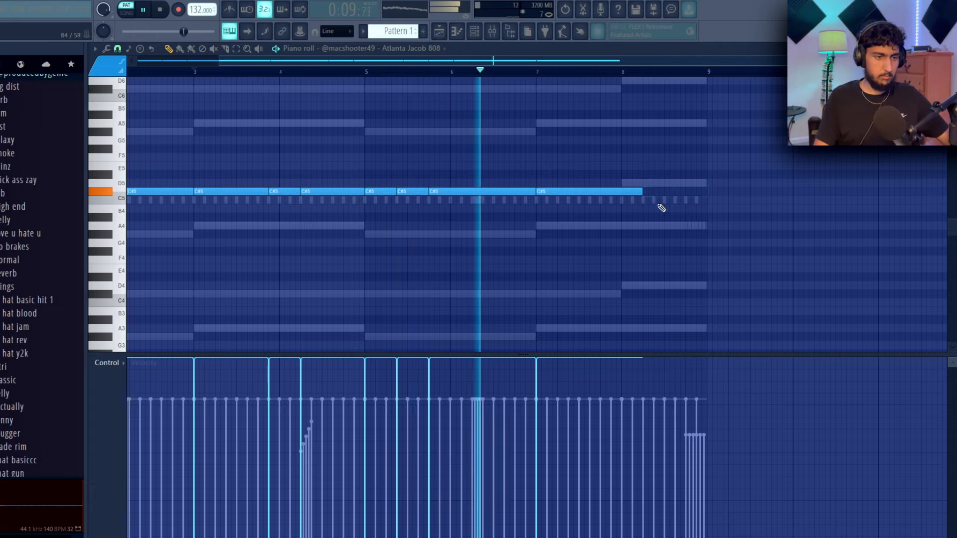
left_click_drag(639, 193, 617, 192)
left_click(641, 185)
left_click(658, 183)
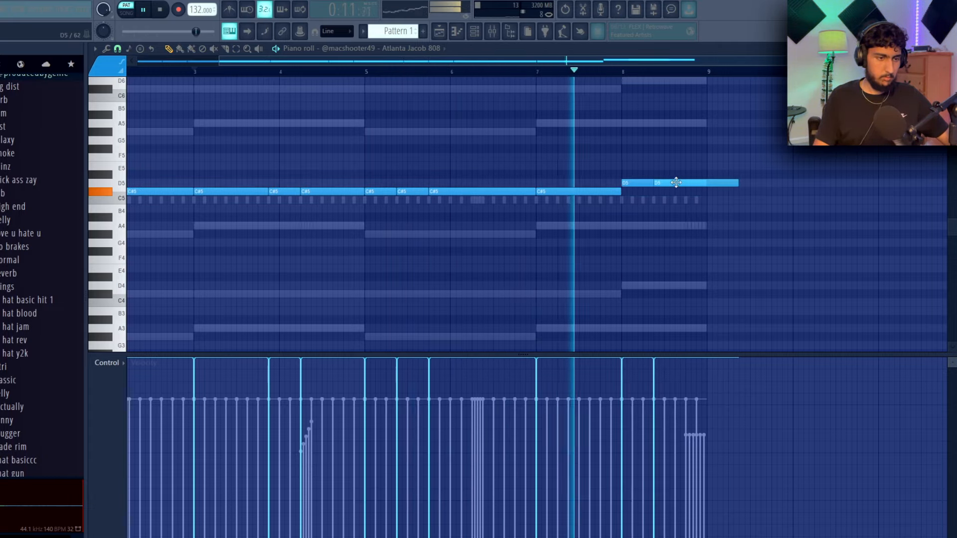
left_click(691, 184)
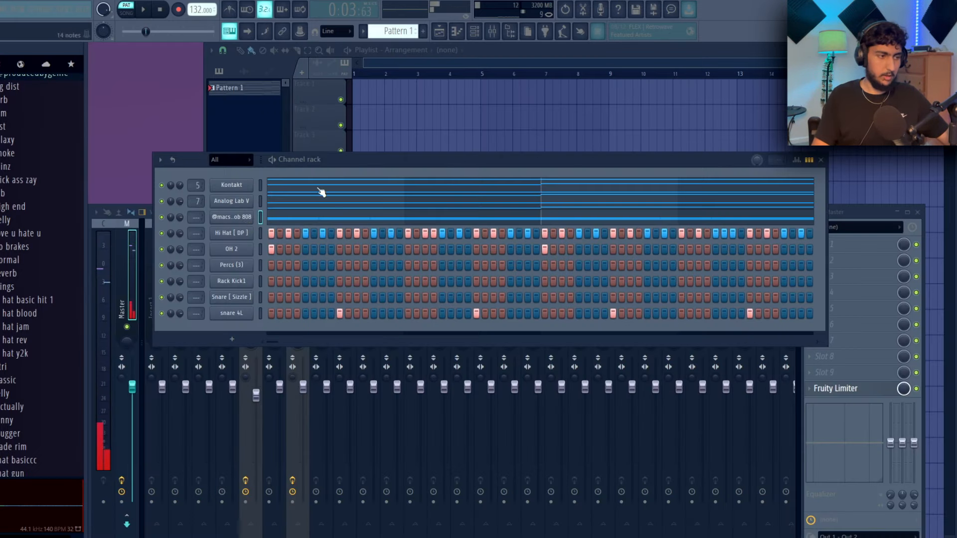
- Clone the Atlanta Jacob 808 channel and copy the muted original's notes into the clone
right_click(249, 217)
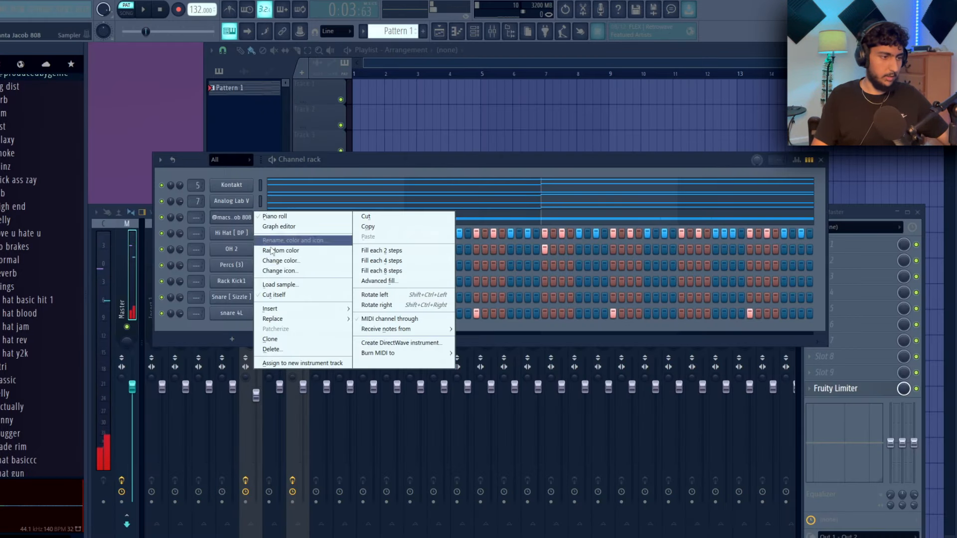
left_click(271, 339)
right_click(244, 238)
left_click(333, 232)
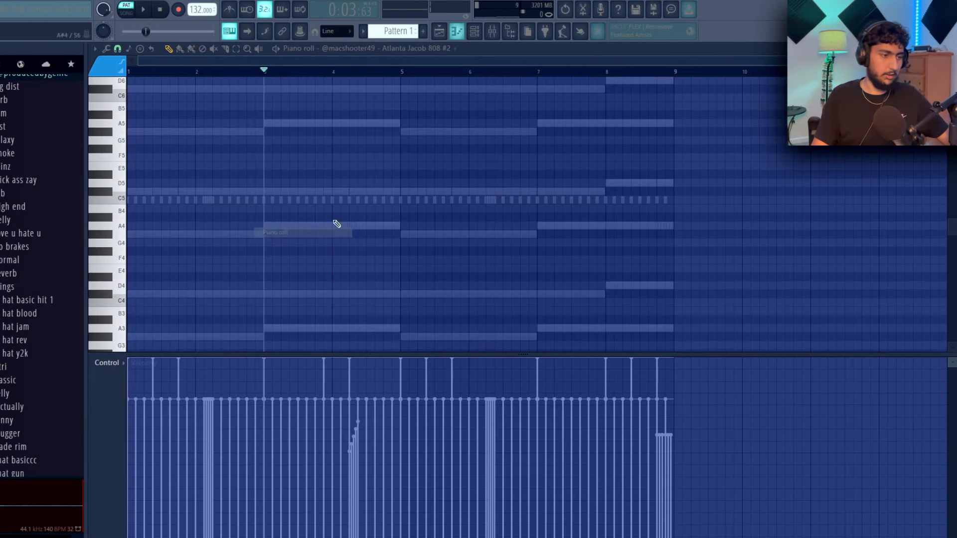
key("F7")
key("ctrl+v")
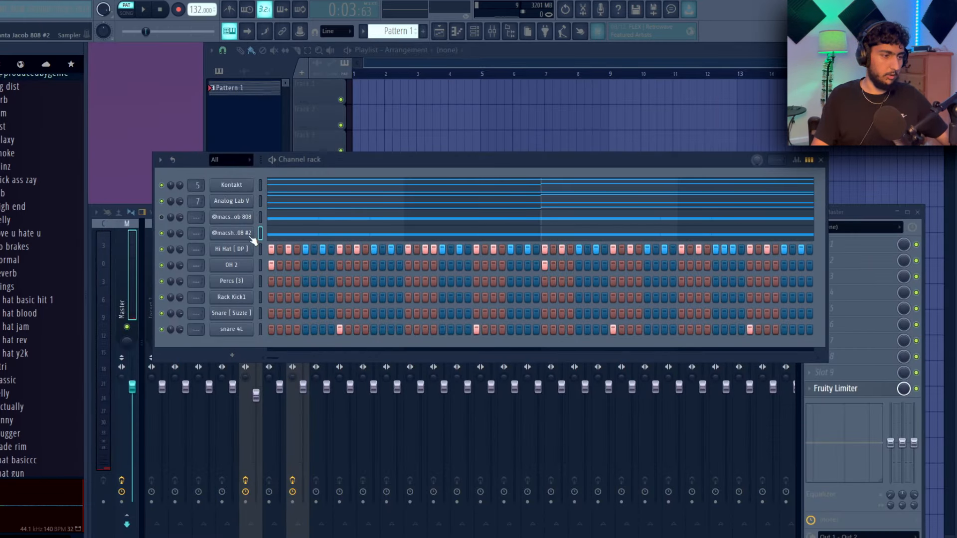
left_click(297, 233)
right_click(477, 144, "ctrl")
left_click_drag(931, 246, 142, 145)
left_click(244, 158)
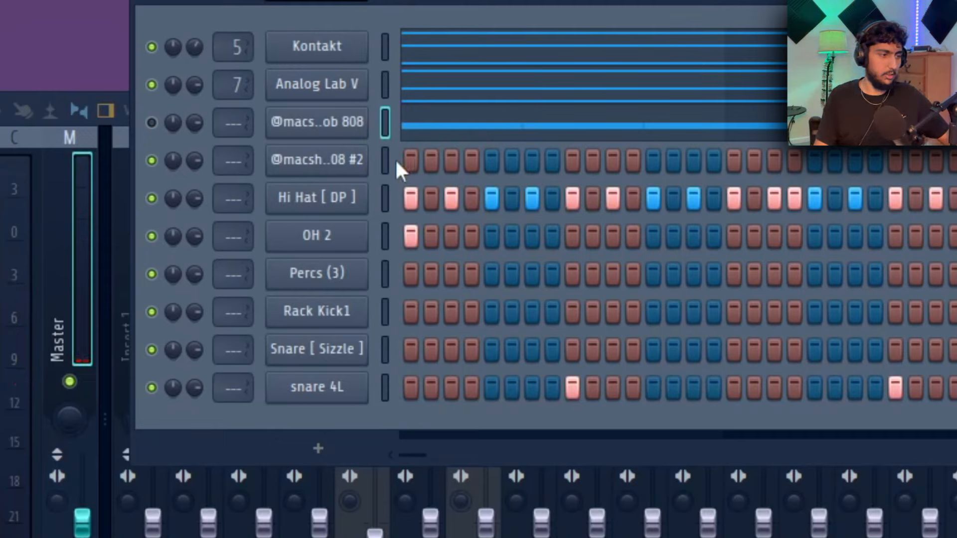
key("ctrl+v")
left_click(573, 155)
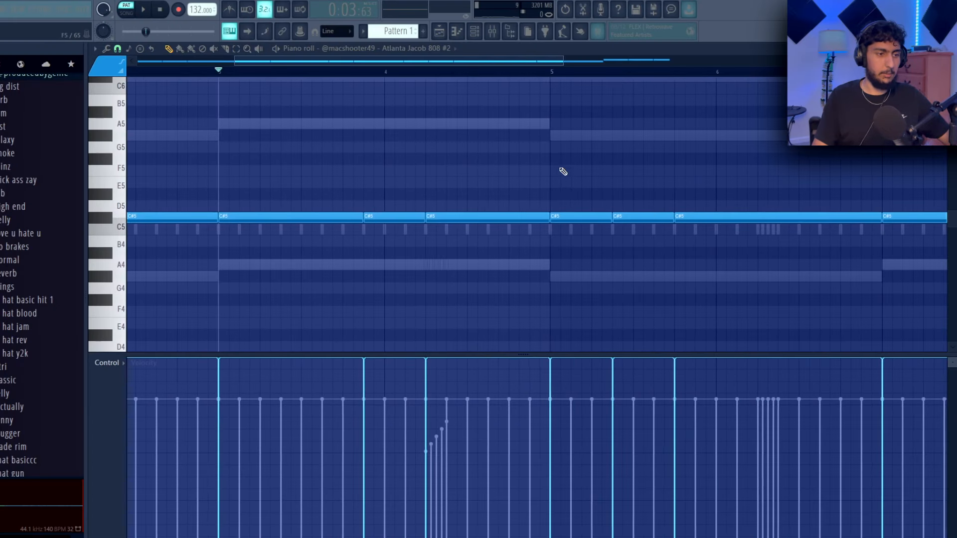
- Set the snap to 1/2 step and slice the cloned 808's last bar 4 note into shorter notes from beat 3.5 onward
left_click_drag(560, 169, 566, 174)
left_click_drag(553, 267, 537, 205)
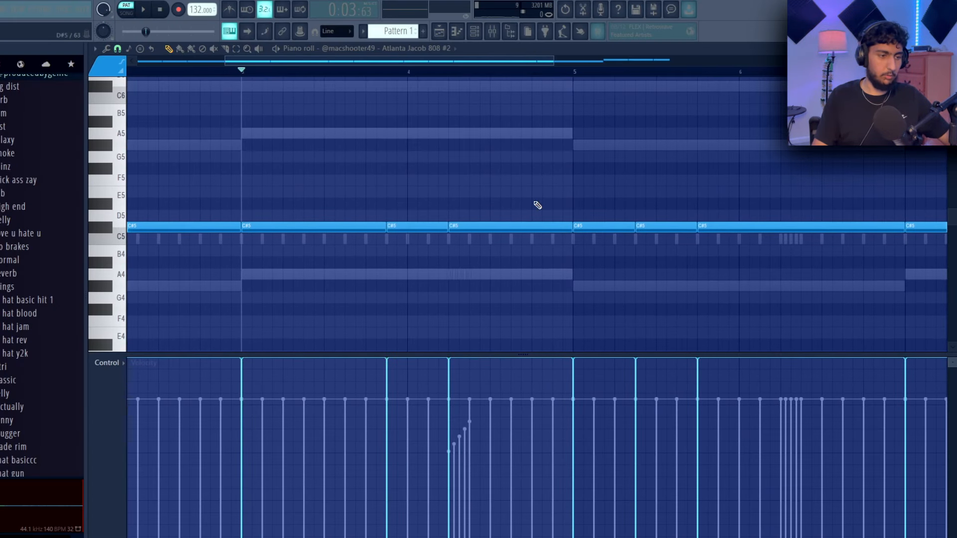
left_click(118, 48)
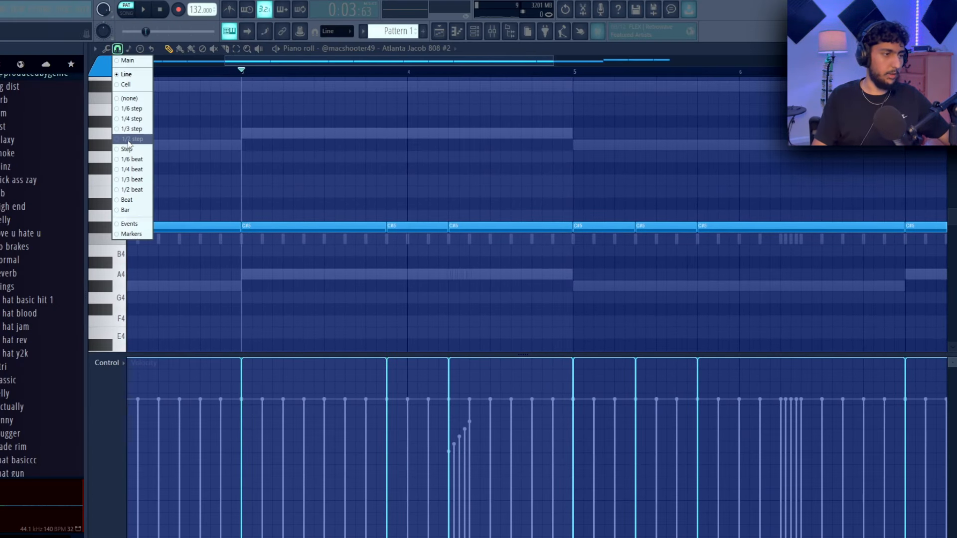
left_click(128, 139)
left_click_drag(579, 189, 523, 183)
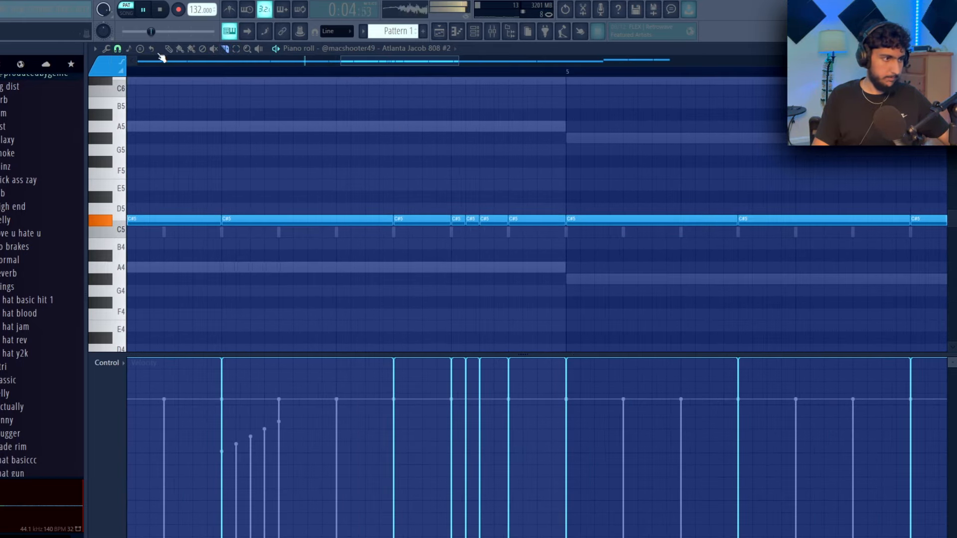
left_click(169, 50)
- Try the quarter-beat 808 slice in bar 4's last beat an octave higher at C#6, and return it to C#5
left_click_drag(503, 233, 489, 206)
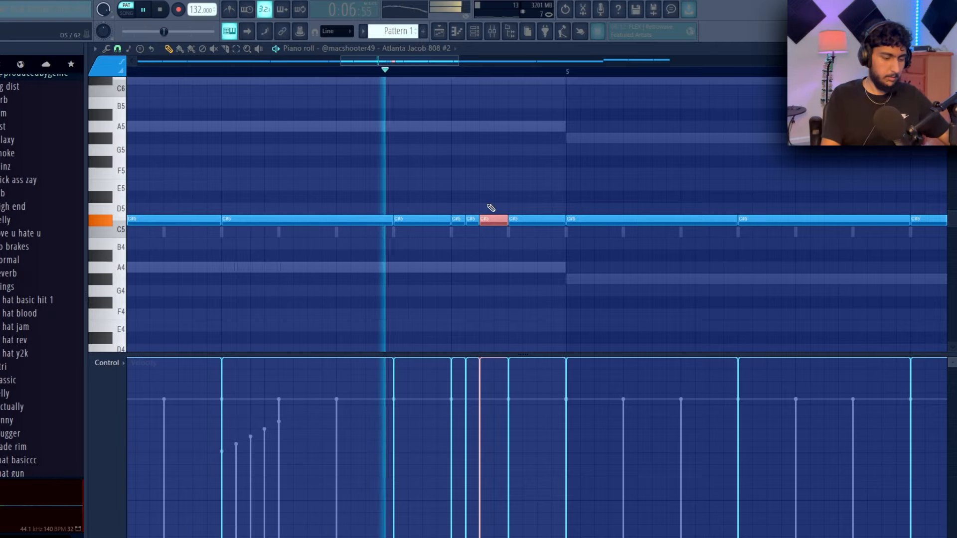
key("ctrl+Up")
key("space")
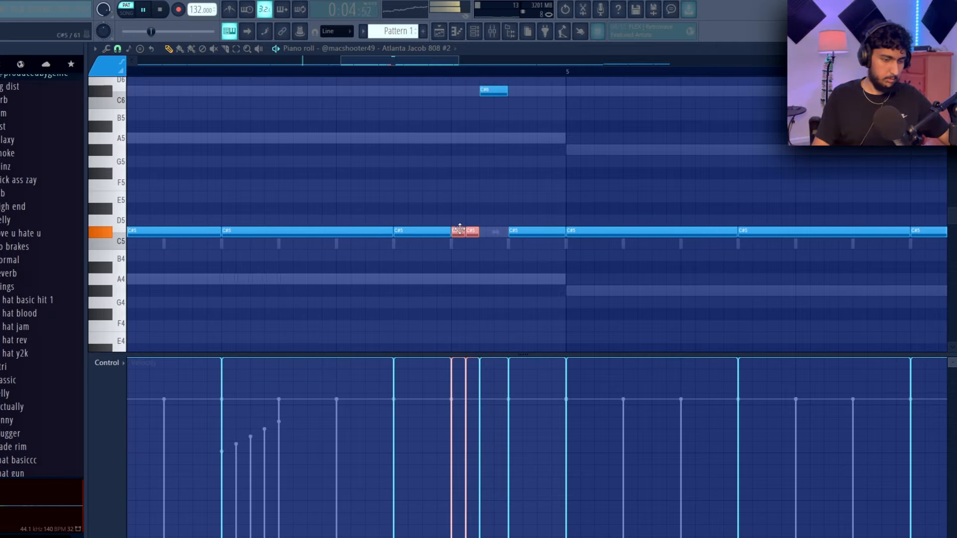
key("space")
left_click(498, 90)
key("ctrl+Down")
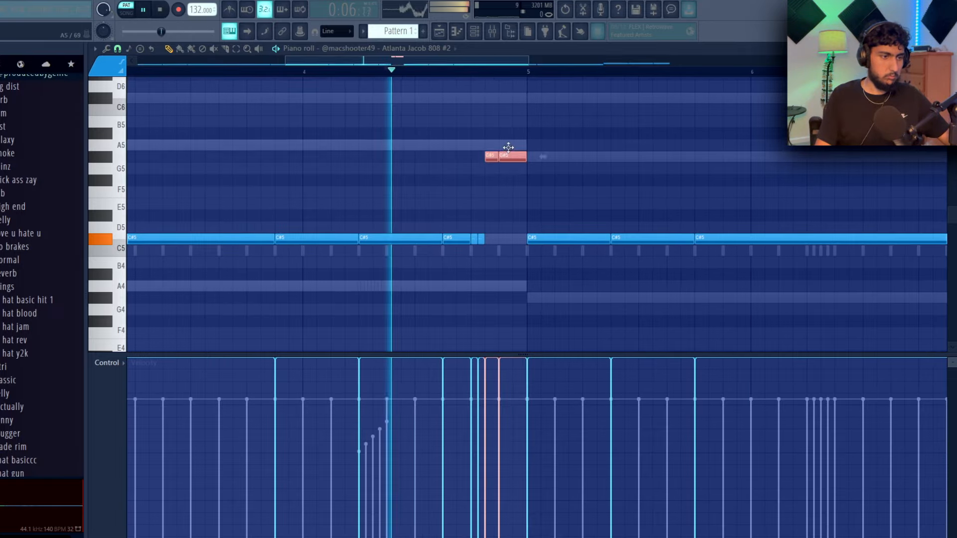
- Put bar 4's final half-beat 808 note on A5, keep the slice before it on C#5, and play back the pattern
left_click(578, 177, "ctrl")
mouse_move(508, 154)
left_mouse_down()
mouse_move(508, 144)
mouse_move(491, 237)
left_mouse_up()
key("space")
key("space")
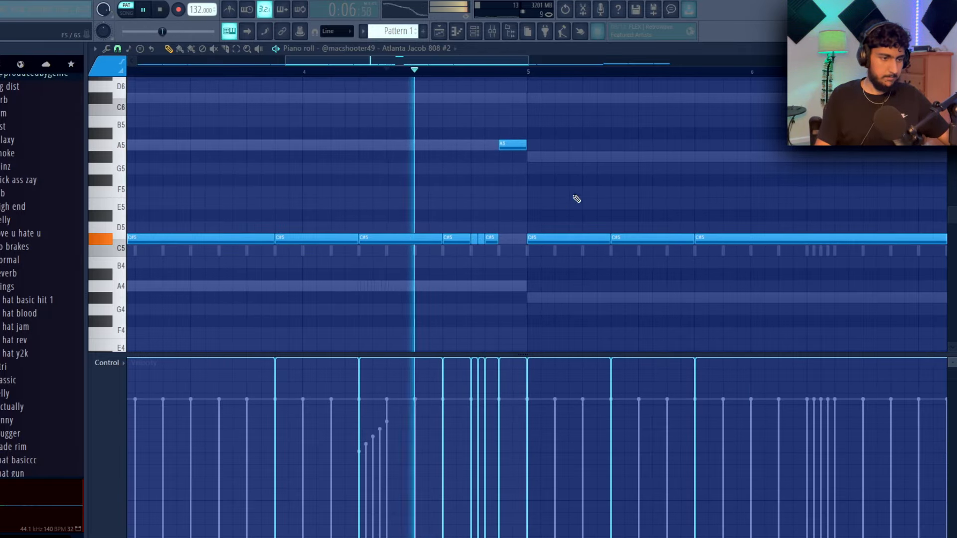
- Add extra OH 2 open hat hits, including one on beat 2 of bar 4, and check the Percs (3) sample
scroll(616, 183, "up", 1)
scroll(616, 188, "down", 5)
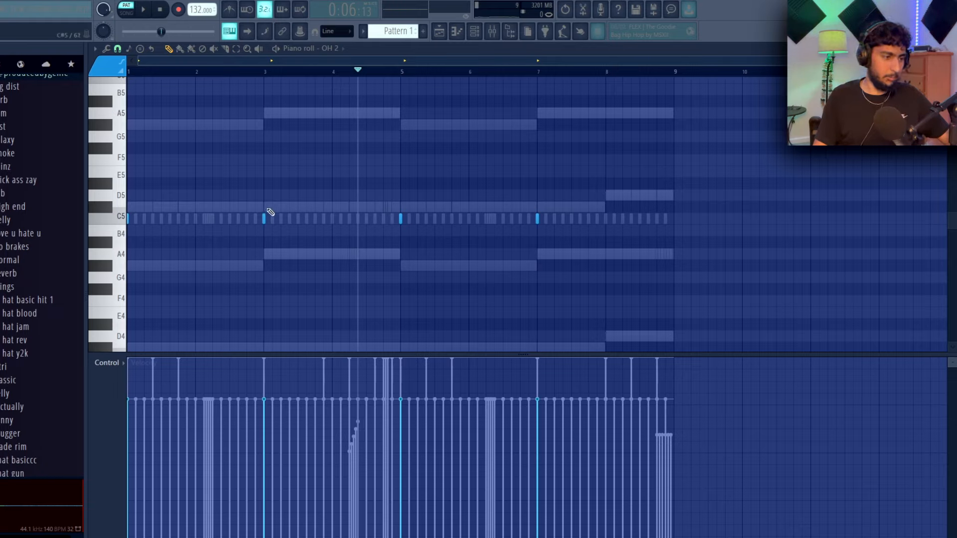
key("space")
left_click_drag(479, 218, 486, 218)
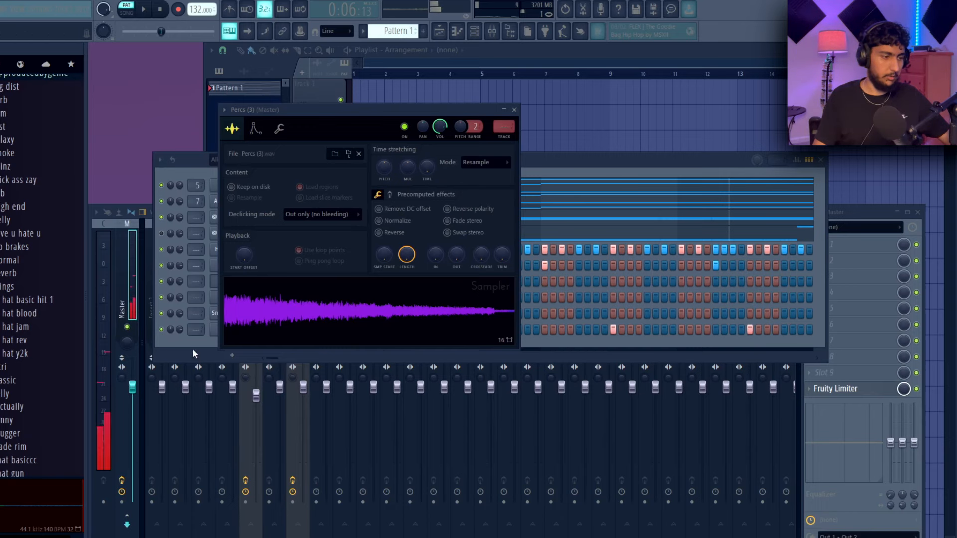
left_click(192, 349)
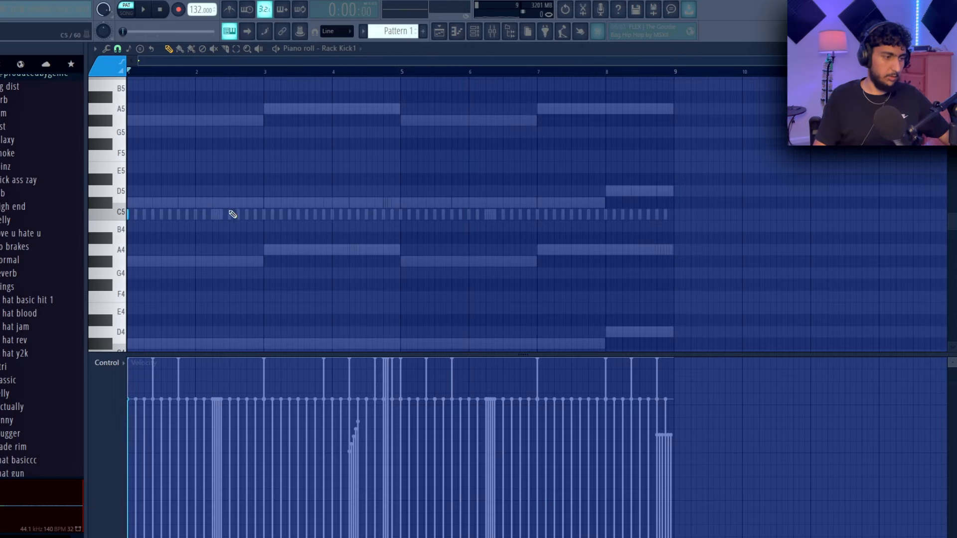
- Place Rack Kick1 notes on C5 at bar 1, beat 4 of bar 1, bar 3 and beat 2 of bar 4
scroll(224, 215, "up", 2)
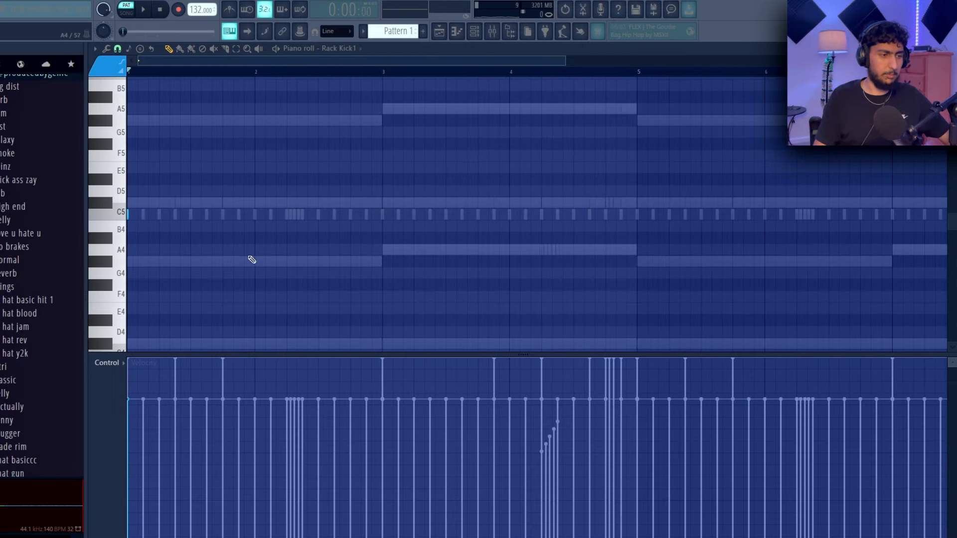
scroll(289, 219, "down", 1)
key("space")
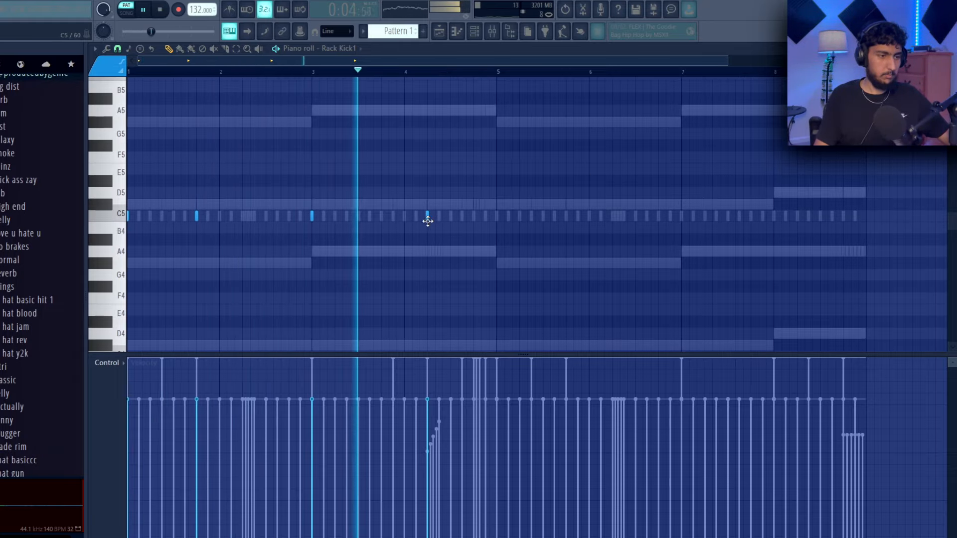
- Duplicate the first four bars of kick notes into bars 5–8, with the final kick at the start of bar 8 instead of beat 2
left_click_drag(502, 71, 493, 71)
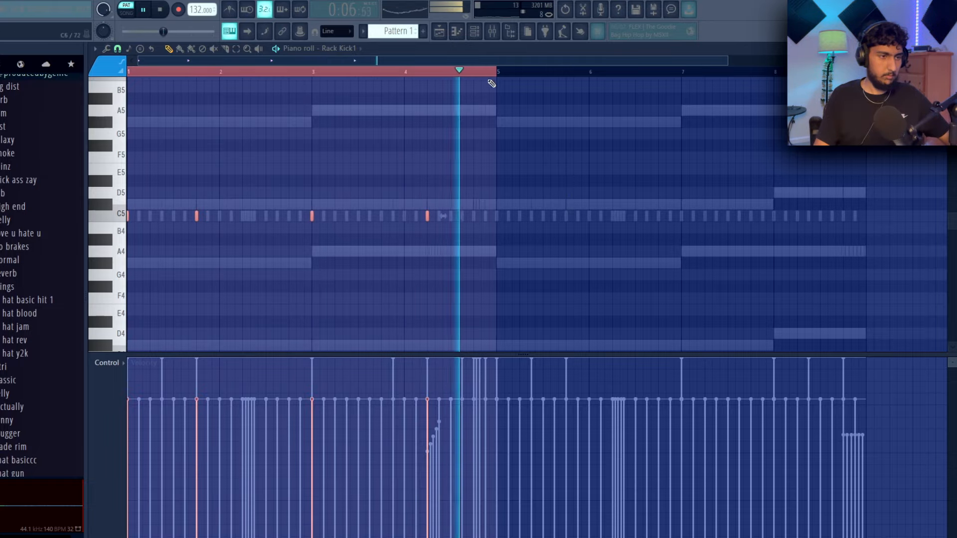
key("ctrl+Right")
key("ctrl+d")
left_click_drag(636, 161, 567, 160)
right_click(732, 214)
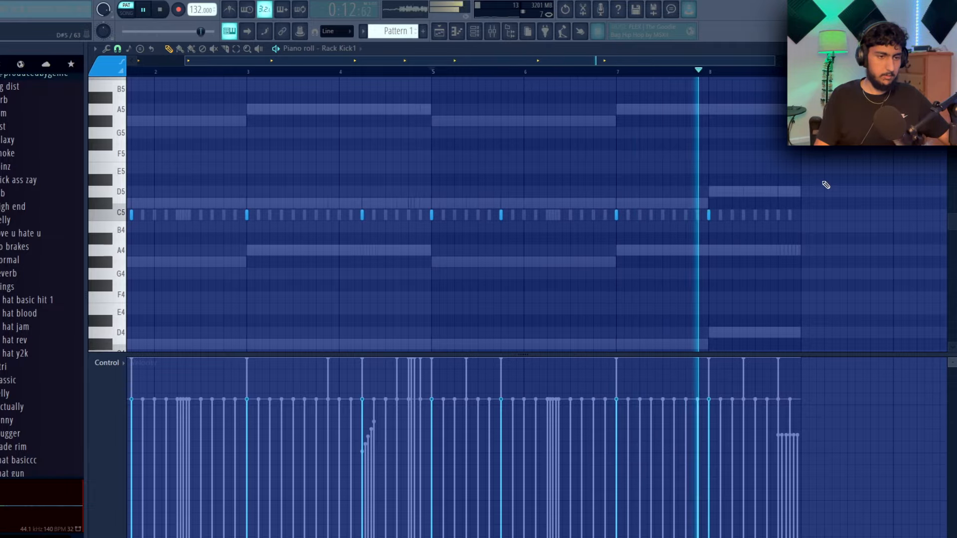
left_click_drag(831, 184, 820, 186)
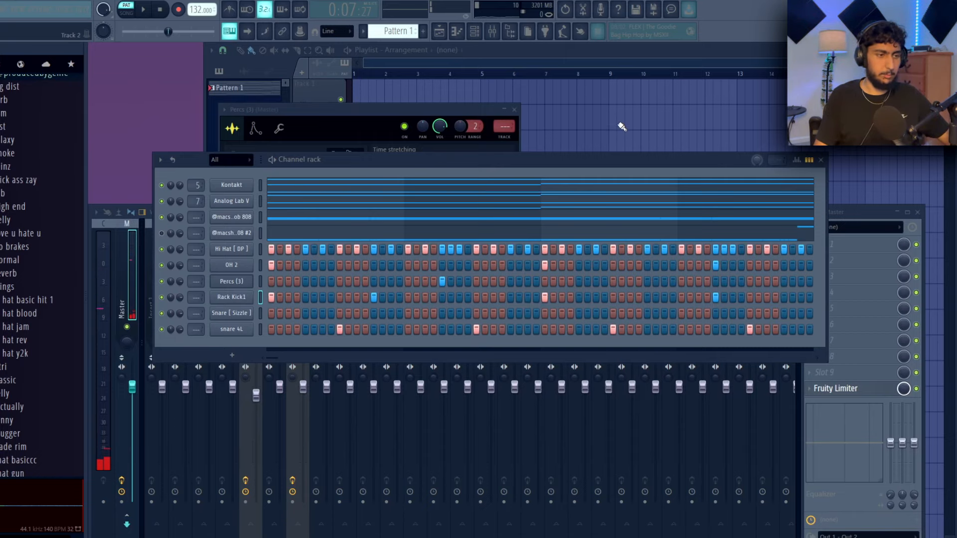
- Place Pattern 1 at bar 1 on playlist Track 4 and lay the ACCENT - Incumbent 128 bpm loop twice across Track 1
left_click(252, 88)
left_click_drag(268, 107, 371, 166)
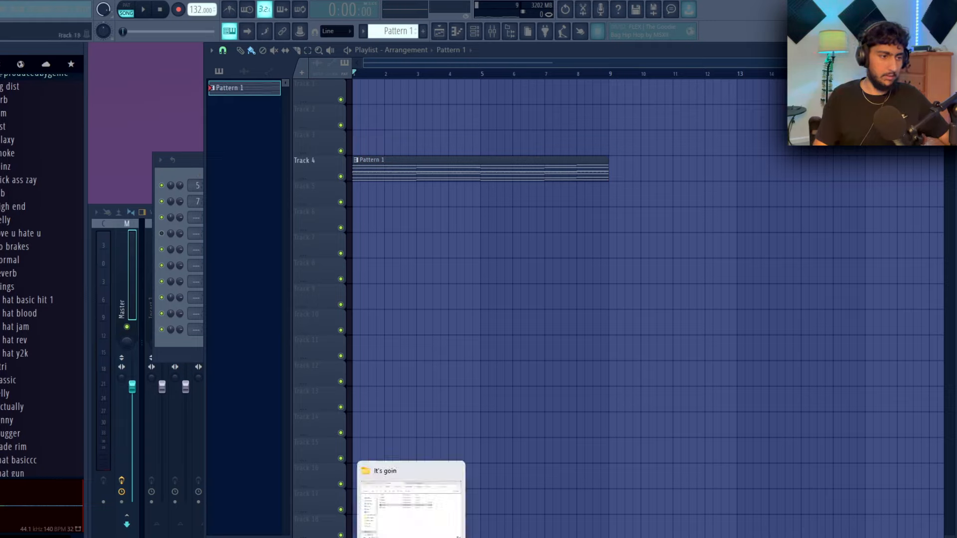
left_click(411, 537)
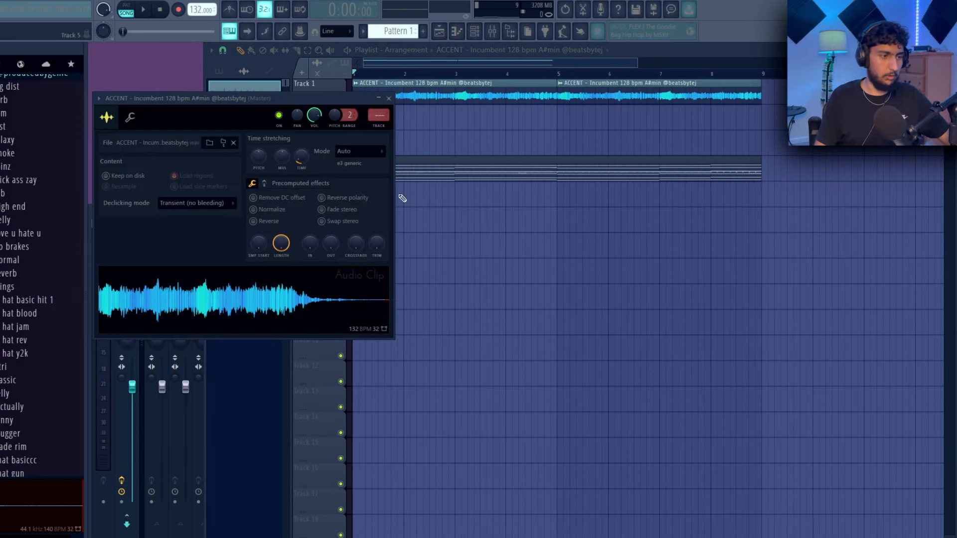
- Set the ACCENT loop's time-stretching mode to Stretch and raise its stretch pitch
left_click(381, 159)
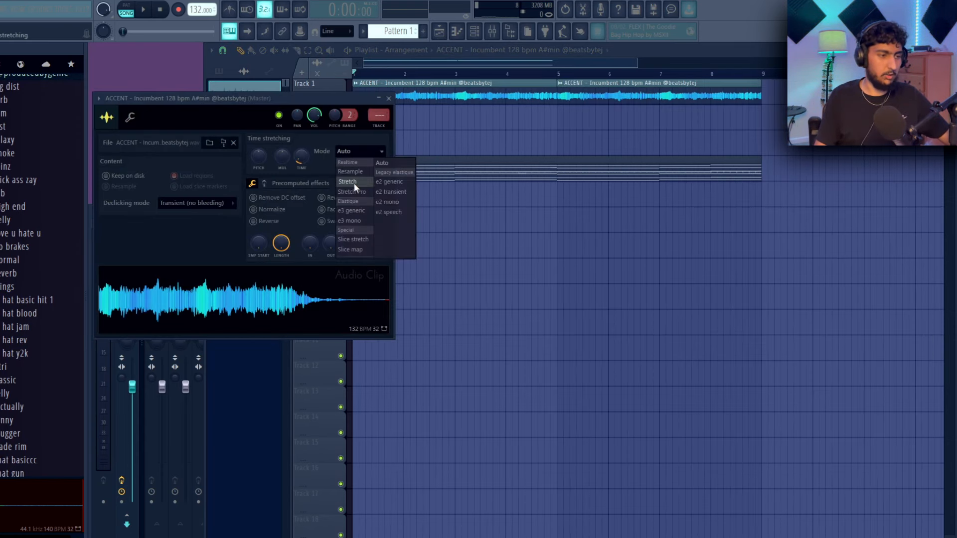
left_click(354, 183)
right_click(489, 260)
left_click_drag(509, 144, 388, 95)
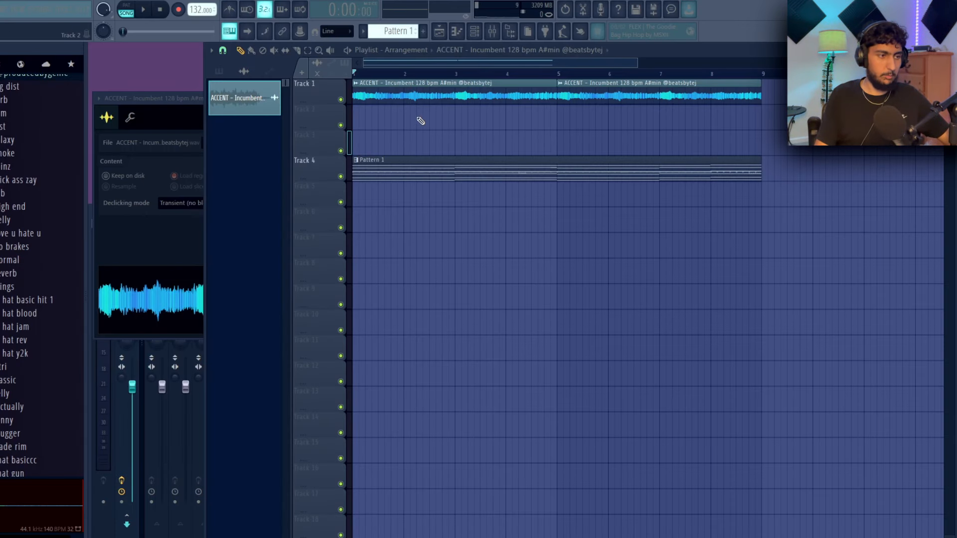
left_click(201, 119)
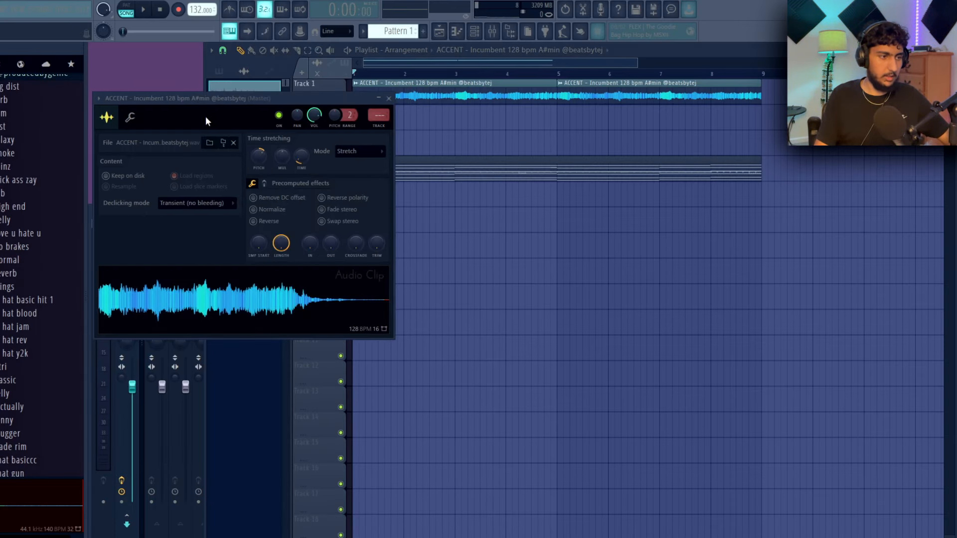
left_click(437, 119)
- Lower the ACCENT loop's volume slightly, set its pitch range to 12 and turn its pitch down, checking it during song playback
key("space")
left_click(200, 119)
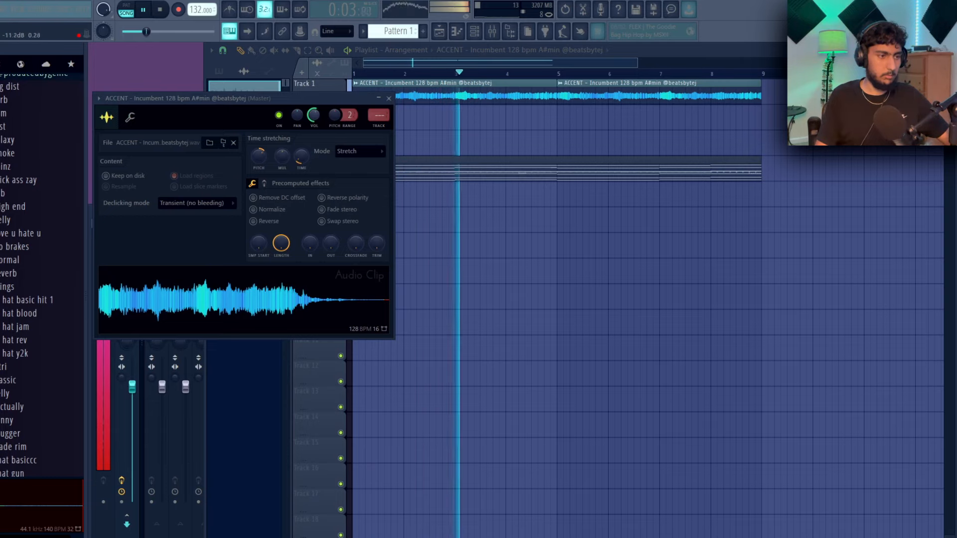
left_click(568, 130)
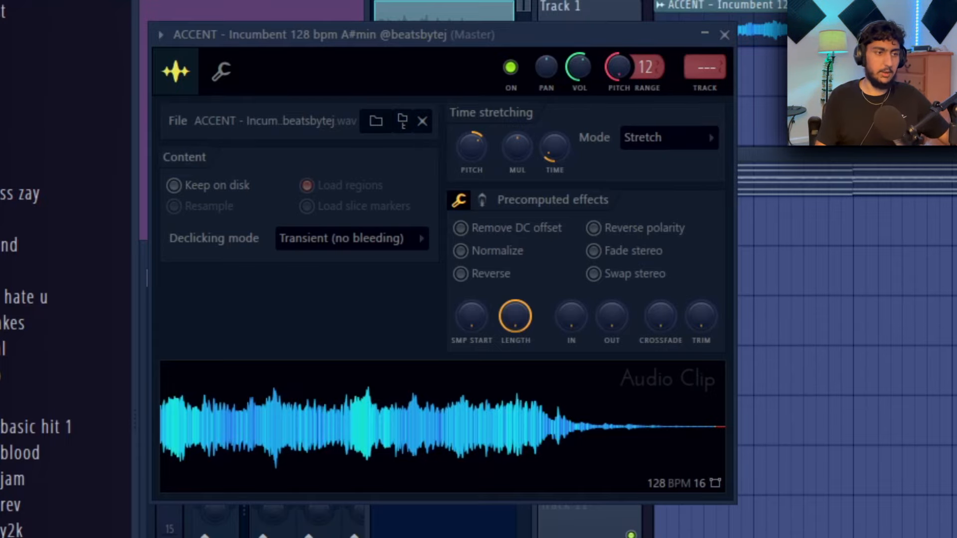
right_click(517, 229)
key("space")
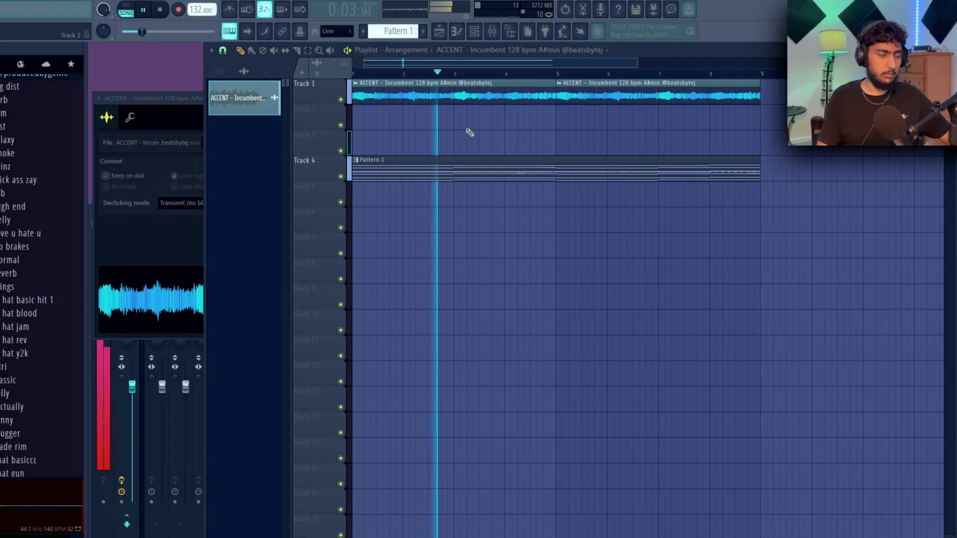
- Move the ACCENT loop's channel up the channel rack, above the drum channels, and stop playback
double_click(261, 107)
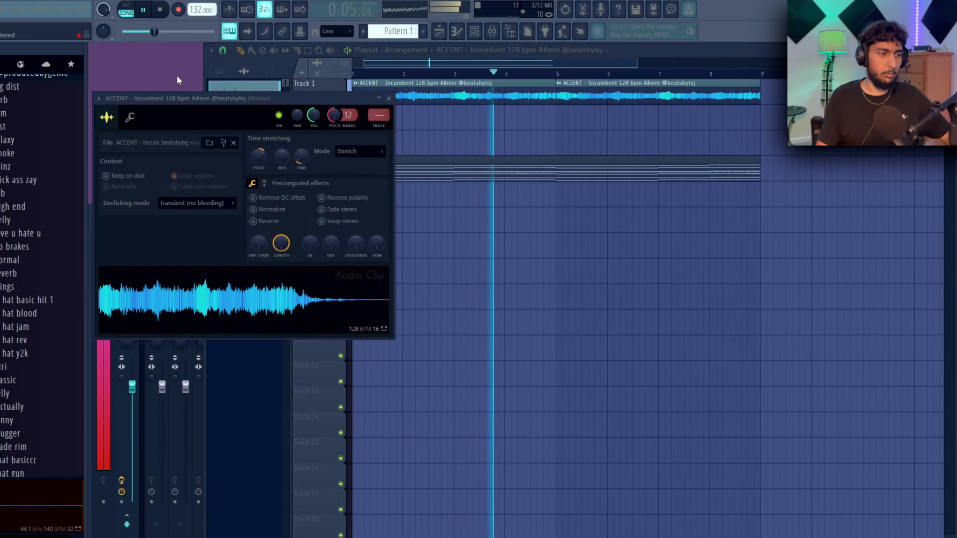
key("F6")
left_click(229, 159)
left_click(227, 168)
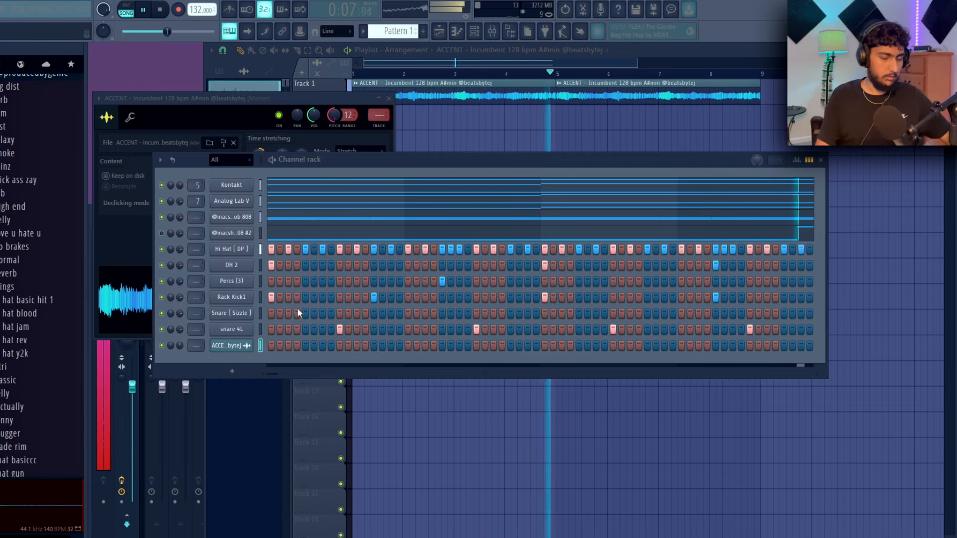
key("alt+Up")
key("alt+Up")
key("alt+Up")
key("alt+Up")
key("alt+Up")
key("alt+Up")
key("alt+Up")
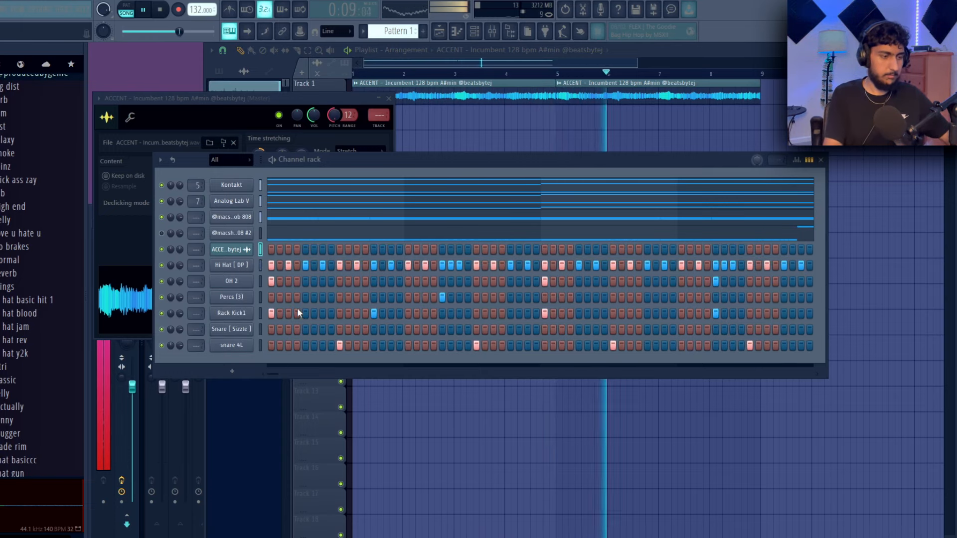
key("space")
- Route the ACCENT loop to mixer insert 9, moving it off insert 8
key("F9")
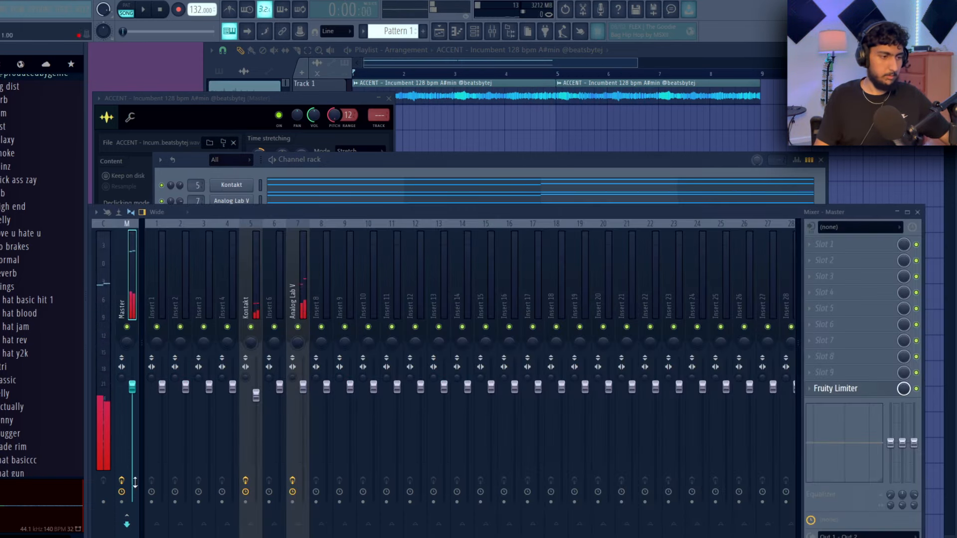
left_click(324, 295)
key("ctrl+l")
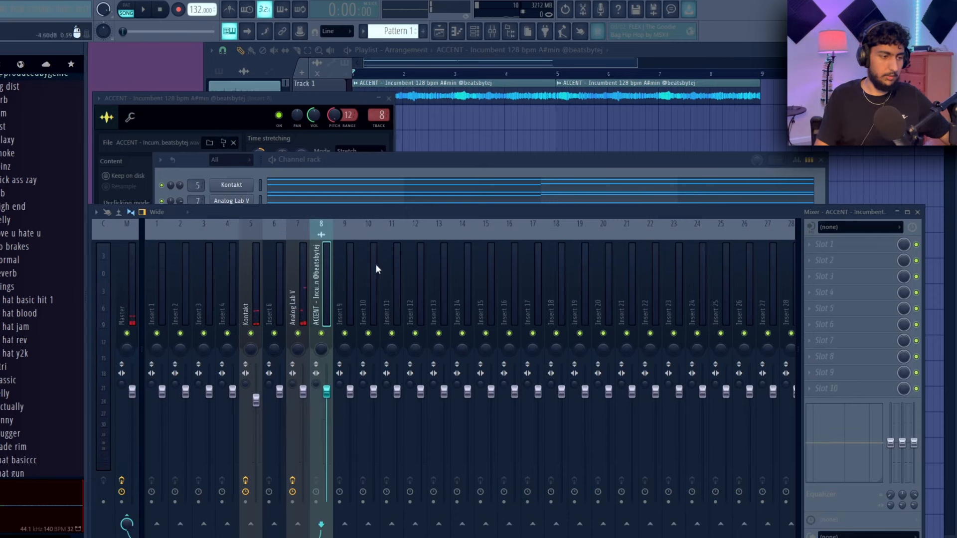
right_click(323, 280)
left_click(349, 262)
- Route both 808 channels to mixer insert 12 and the hat, open hat, percussion, kick and snare channels to inserts 13–18
left_click(391, 196)
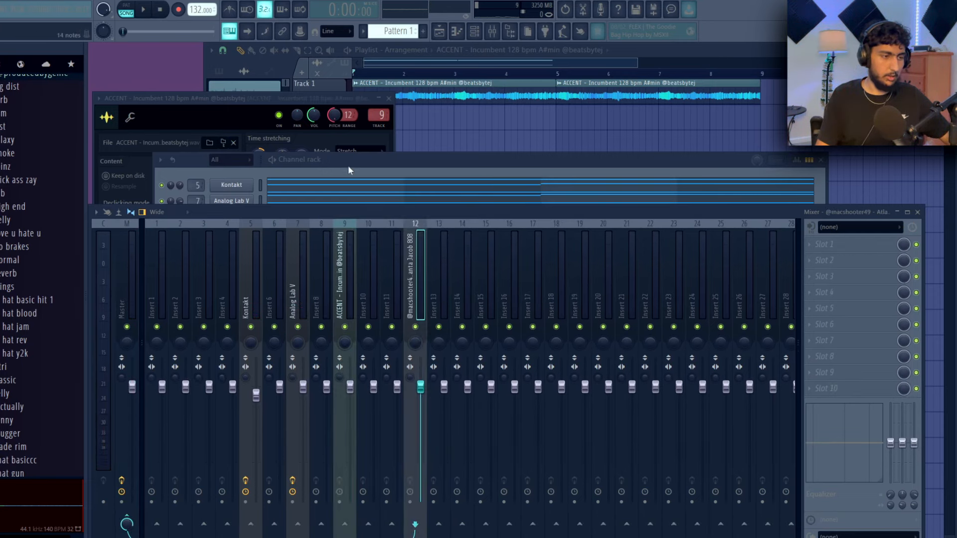
left_click(348, 170)
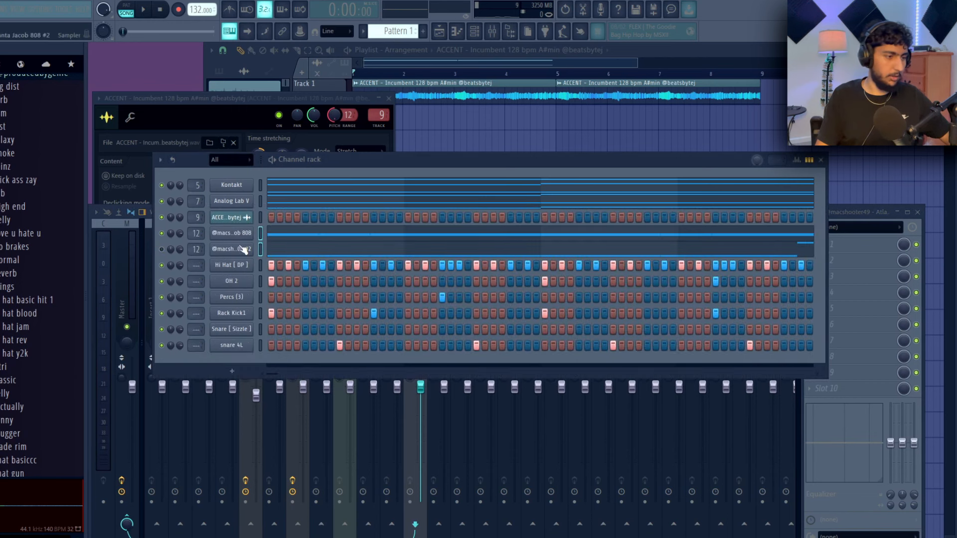
key("F9")
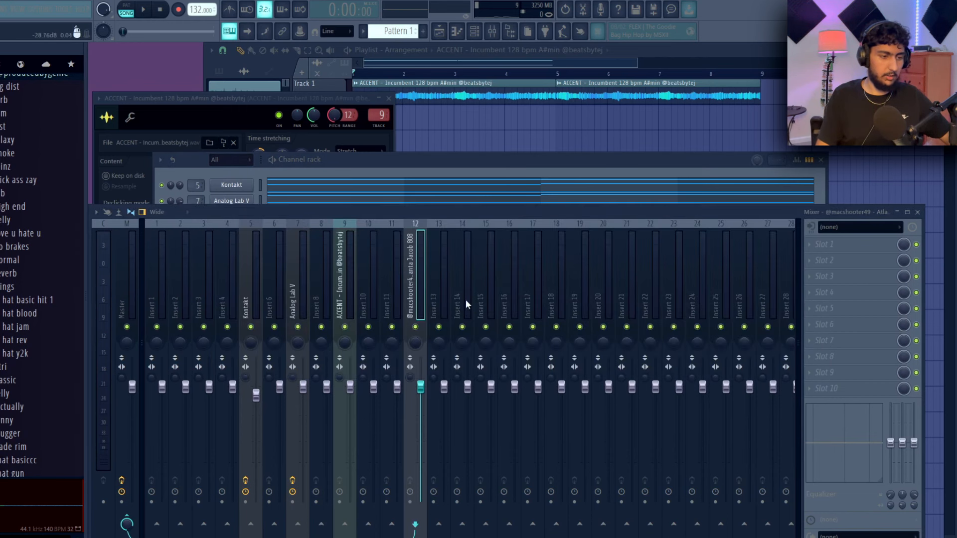
key("ctrl+shift+l")
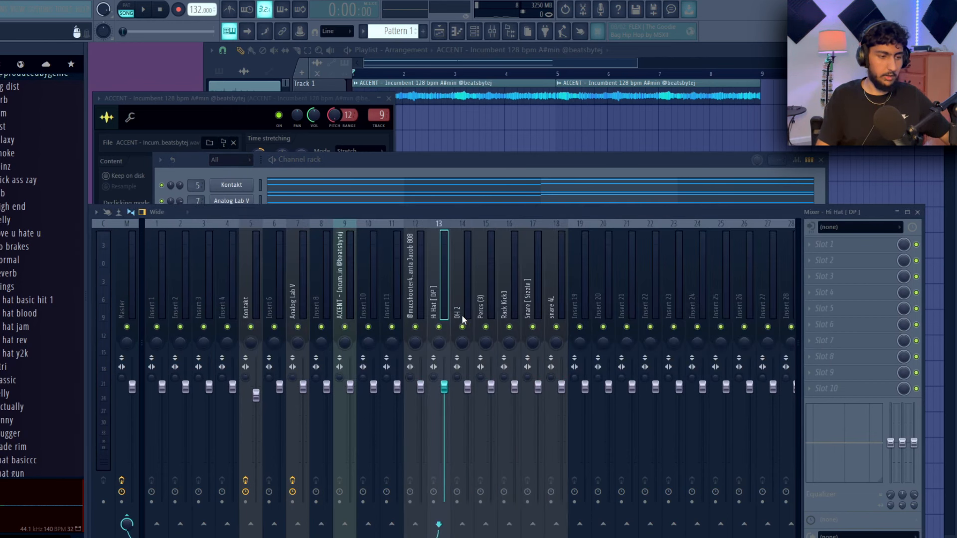
- Solo the 808 and bring in the drums, raising snare 4L and the kick, lowering hats and percs, and panning OH 2 and Snare [ Sizzle ]
left_click(409, 173)
left_click(196, 486)
key("space")
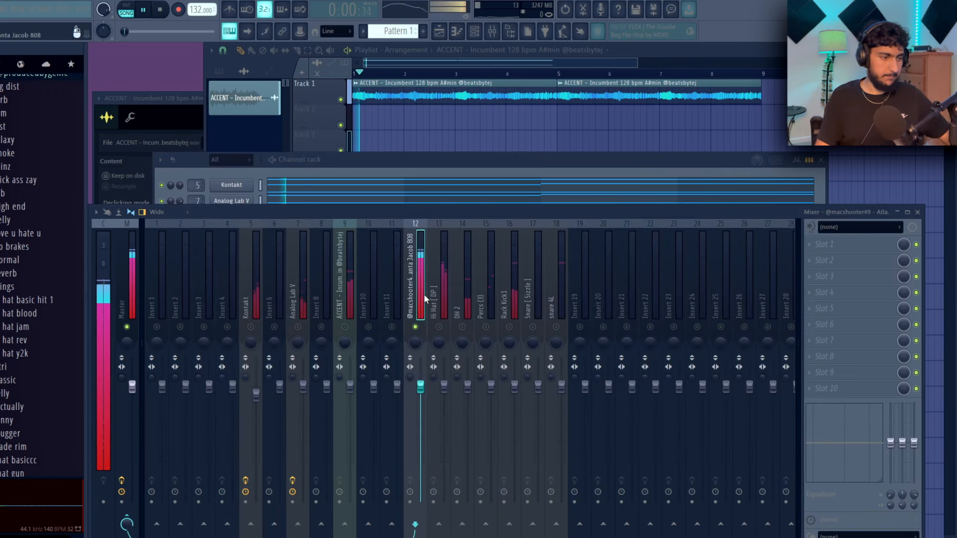
left_click(564, 328)
left_click(518, 305)
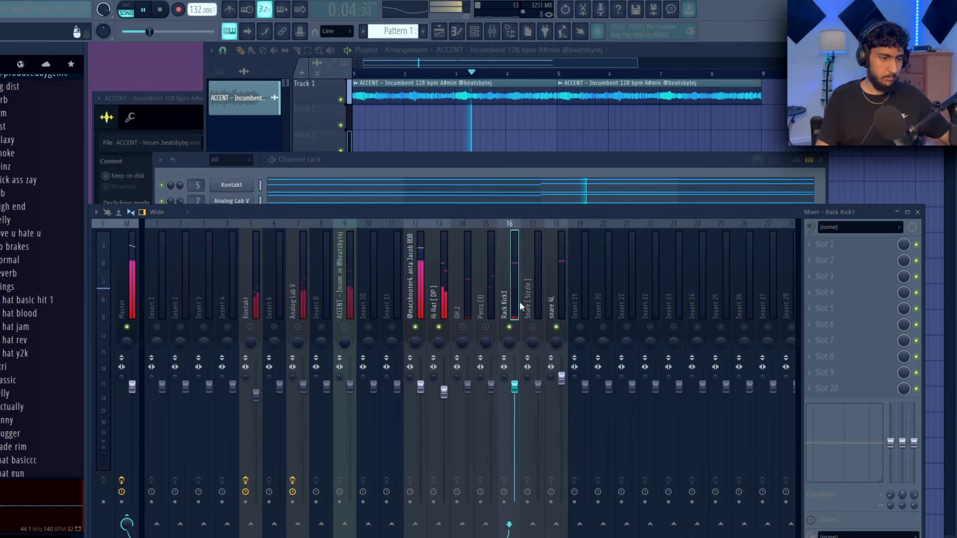
left_click(489, 299)
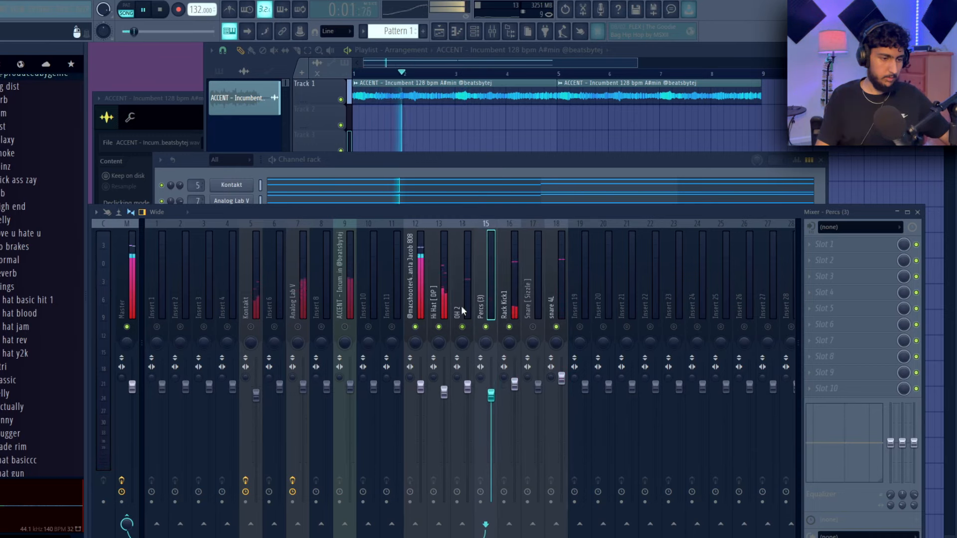
left_click(537, 319)
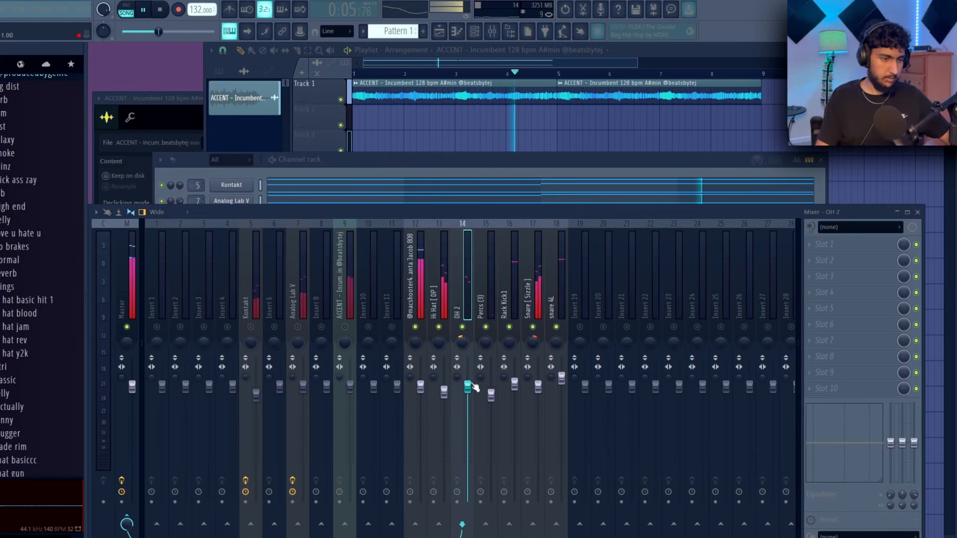
- Balance the melody inserts by lowering the ACCENT loop well down and raising Analog Lab V and Kontakt slightly
left_click(349, 296)
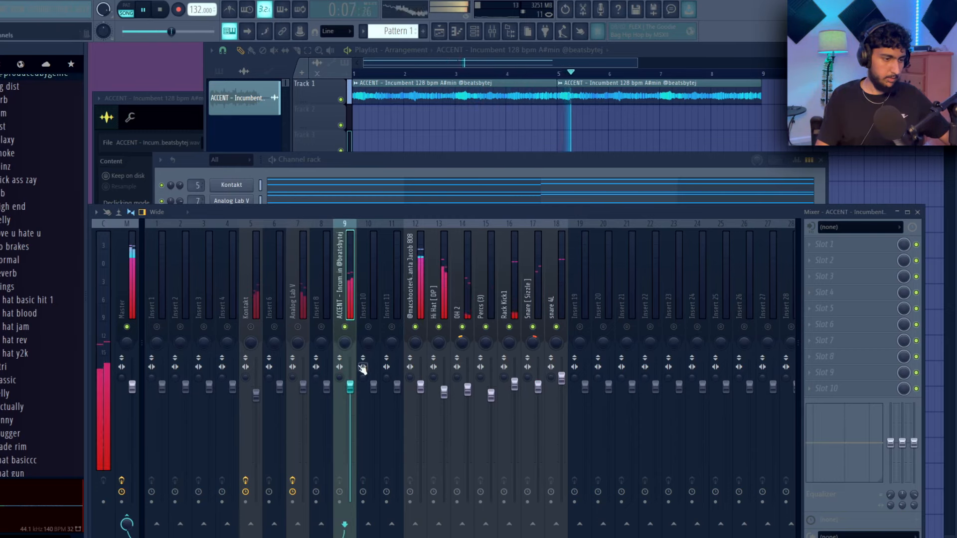
left_click(304, 309)
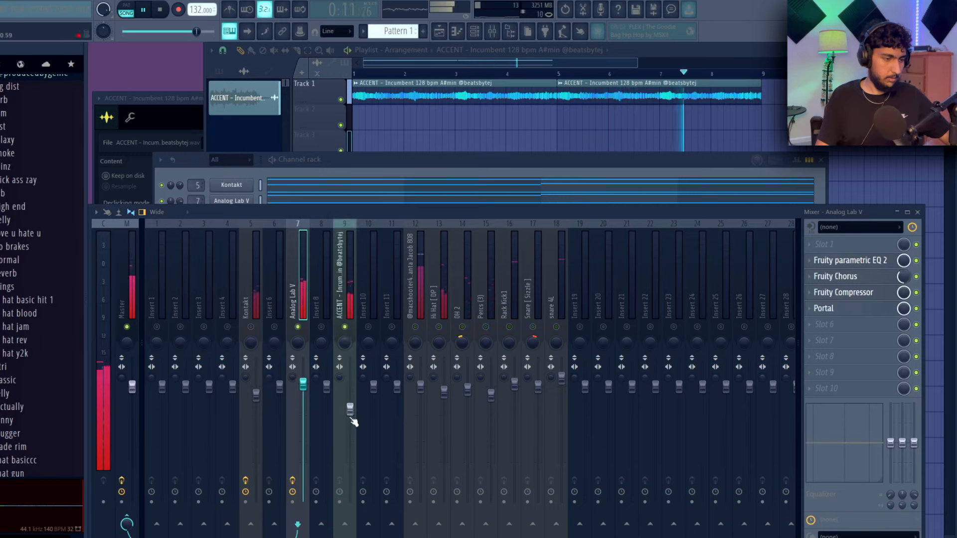
left_click(249, 388)
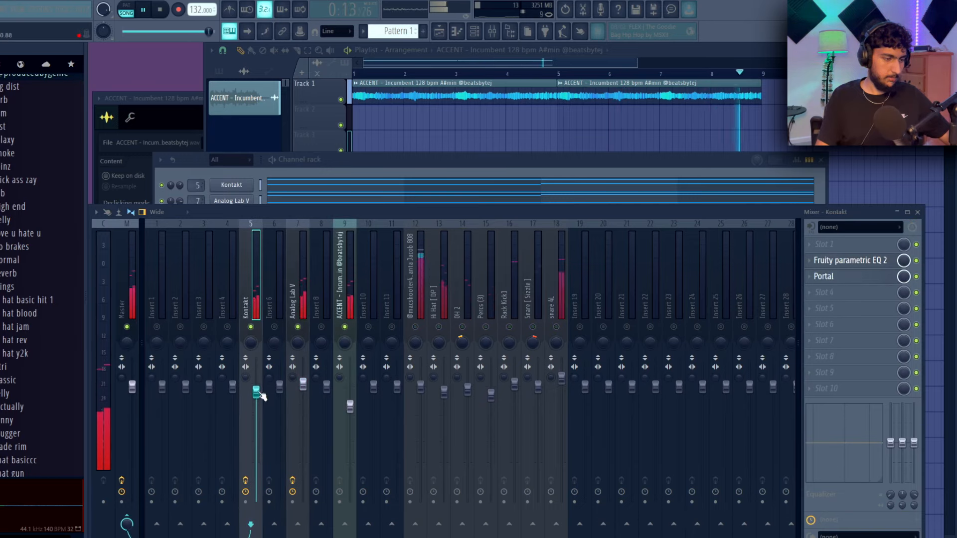
- Move the Pattern 1 clip up to Track 3, load the Master Track (waves rvox) preset on the master and open Maximus
key("F5")
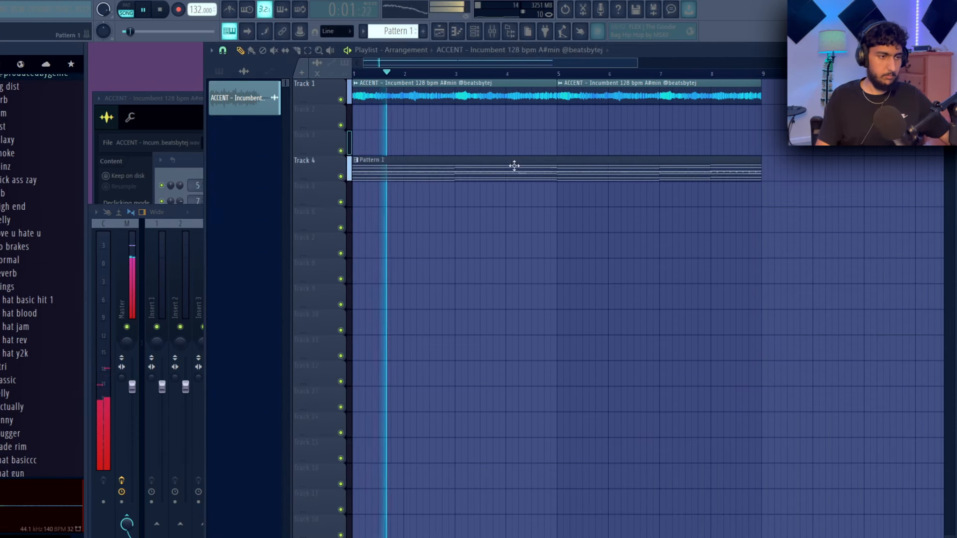
left_click_drag(476, 160, 449, 143)
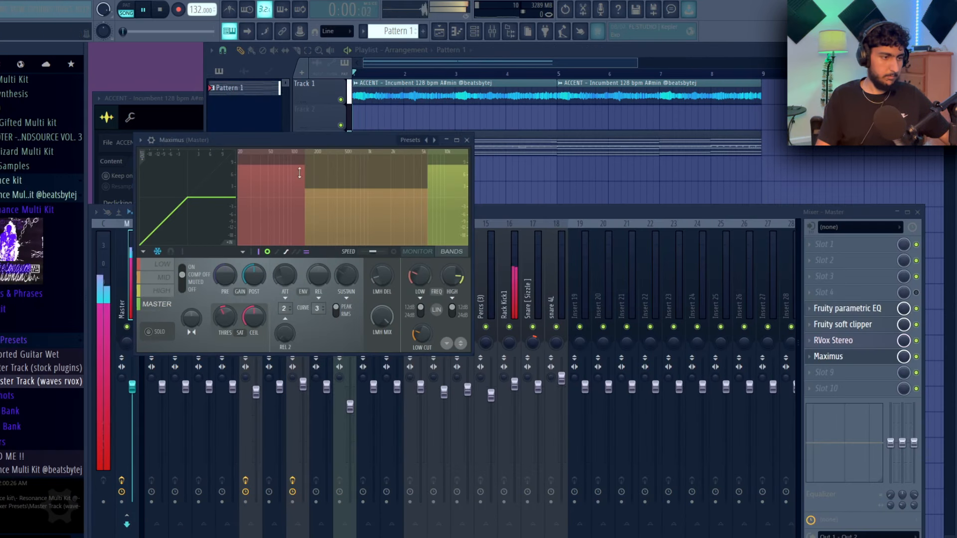
- Bring down the low, mid and high band levels in Maximus on the master
left_click_drag(299, 172, 344, 189)
left_click_drag(272, 180, 271, 189)
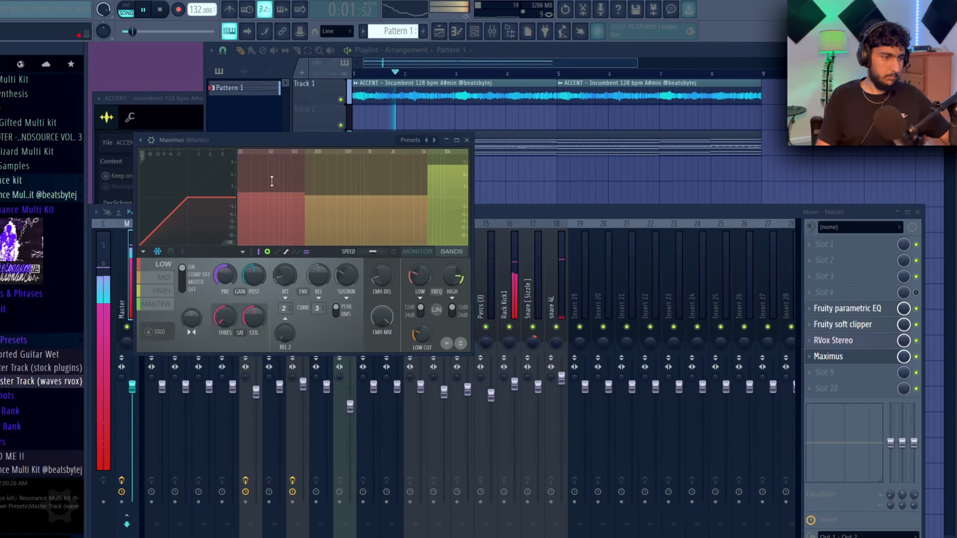
left_click_drag(443, 178, 443, 183)
left_click_drag(271, 192, 271, 187)
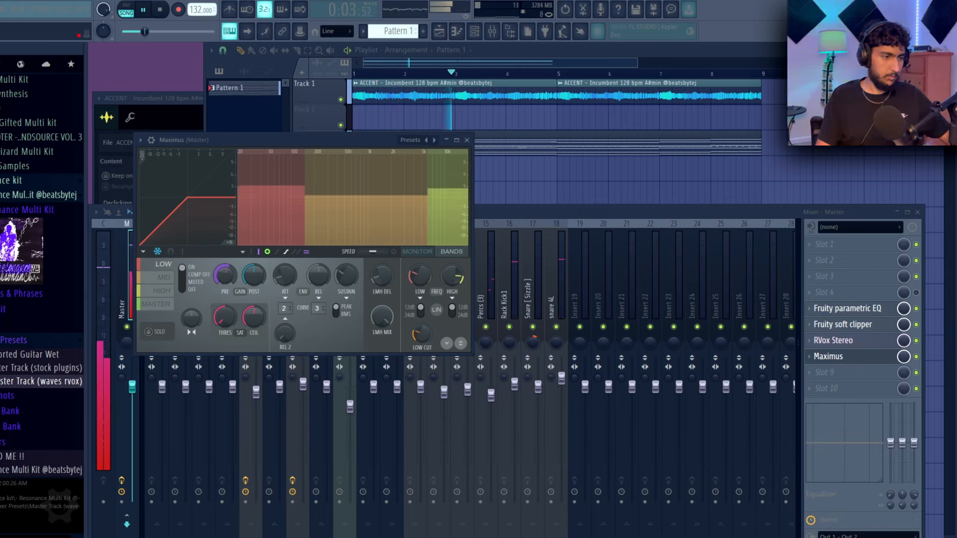
- Fine-tune the Maximus low, mid and high band levels during playback and display its monitor view
left_click_drag(348, 196, 349, 194)
left_click_drag(271, 187, 271, 188)
left_click_drag(343, 194, 344, 196)
left_click_drag(444, 189, 444, 188)
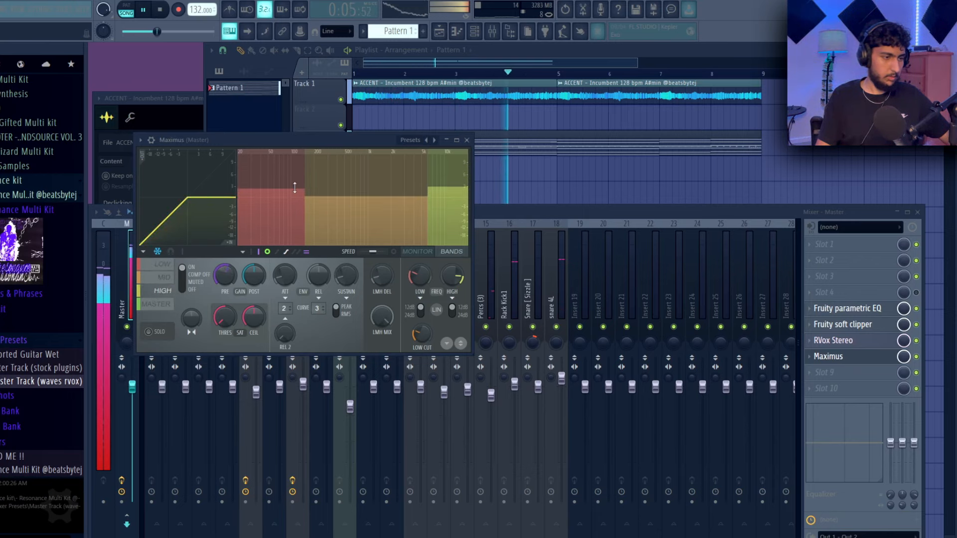
left_click_drag(271, 189, 271, 190)
left_click_drag(443, 189, 443, 186)
left_click_drag(272, 190, 271, 189)
left_click(416, 252)
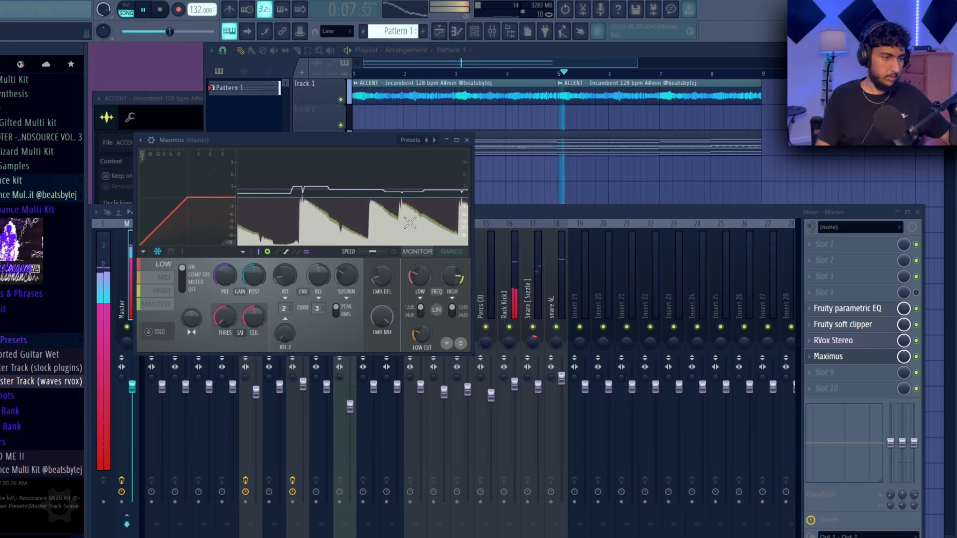
- Adjust the Maximus high band's level and pre gain, and switch to the monitor view with the master band selected
left_click(452, 251)
left_click(445, 198)
left_click_drag(445, 186, 451, 187)
left_click(416, 195)
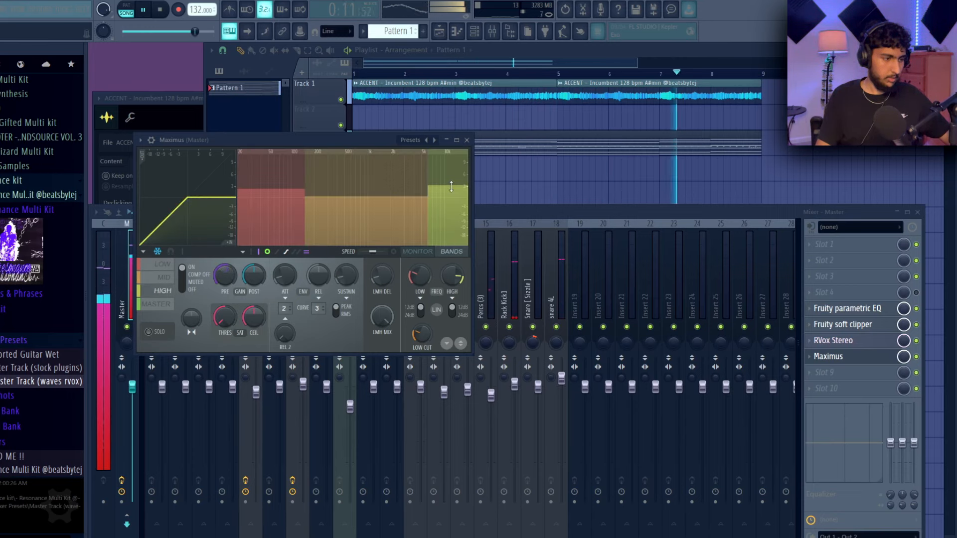
left_click(163, 291)
left_click_drag(225, 275, 226, 270)
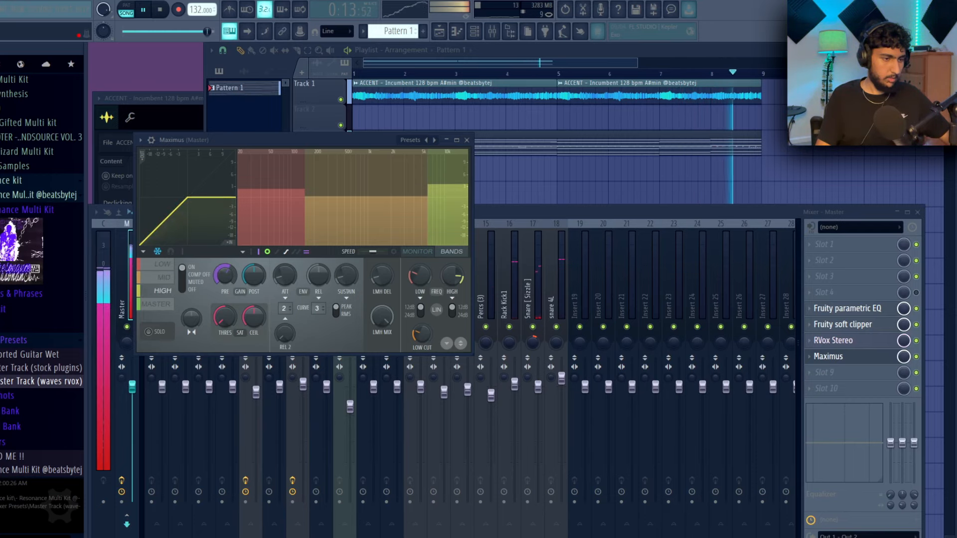
left_click(417, 251)
left_click(156, 304)
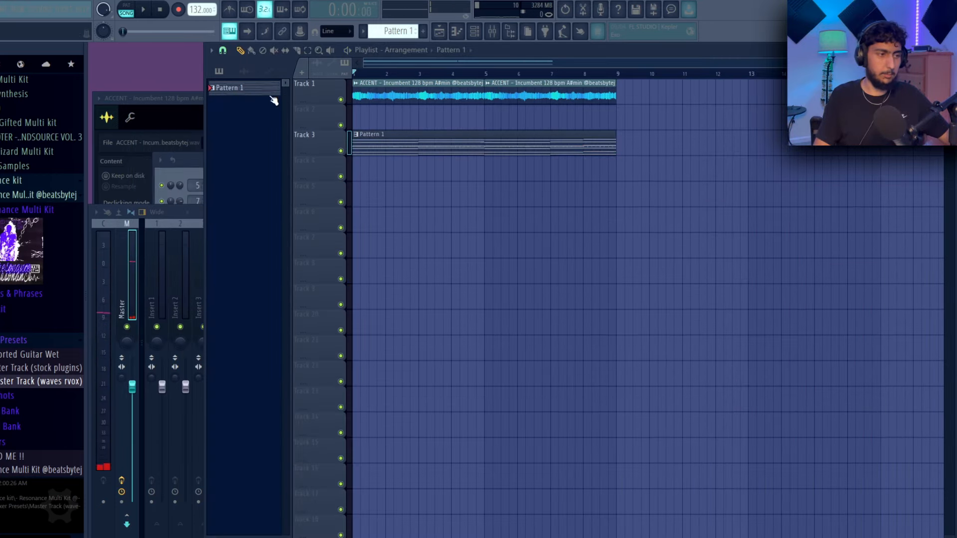
- Split Pattern 1 by channel and place the resulting melody, 808 and drum patterns on separate playlist tracks
right_click(273, 100)
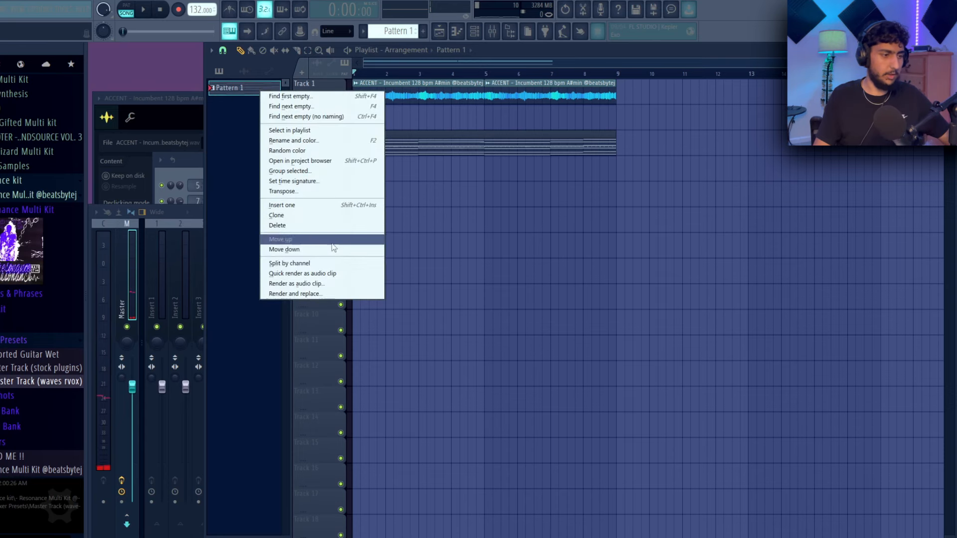
left_click(313, 262)
left_click_drag(253, 94, 496, 187)
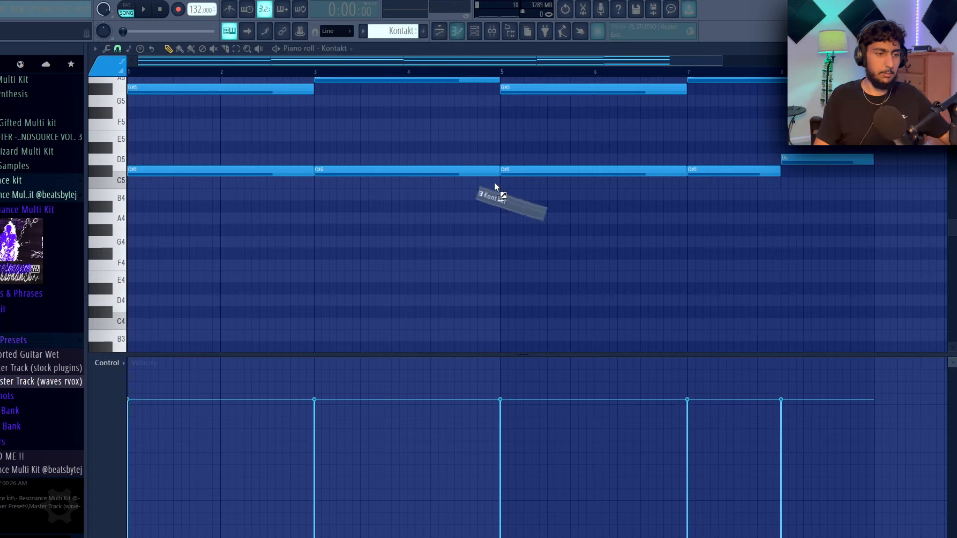
left_click(950, 48)
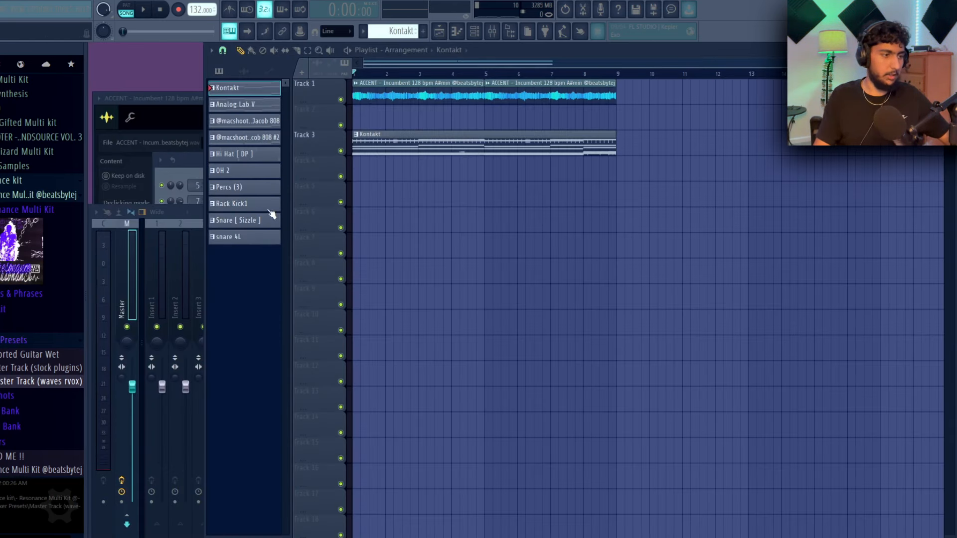
left_click_drag(260, 101, 456, 194)
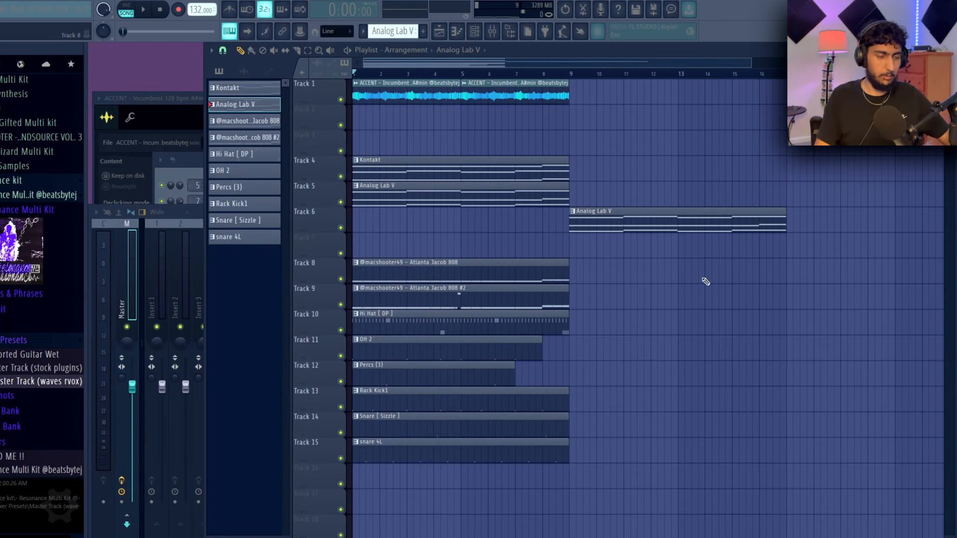
- Make the Analog Lab V clip at bar 9 on Track 6 unique and transpose its notes up an octave
left_click_drag(630, 221, 639, 244)
key("ctrl+z")
left_click(658, 286, "ctrl")
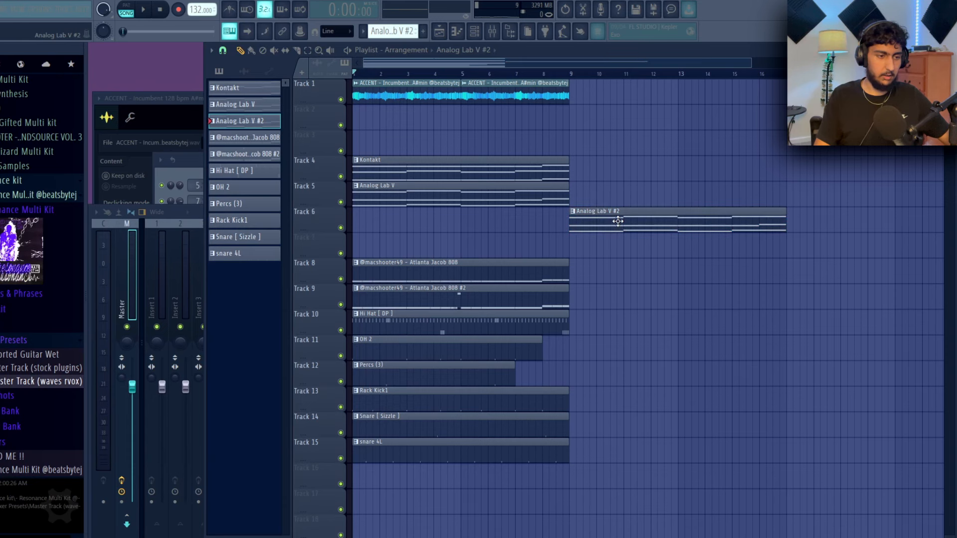
double_click(613, 222)
key("ctrl+Up")
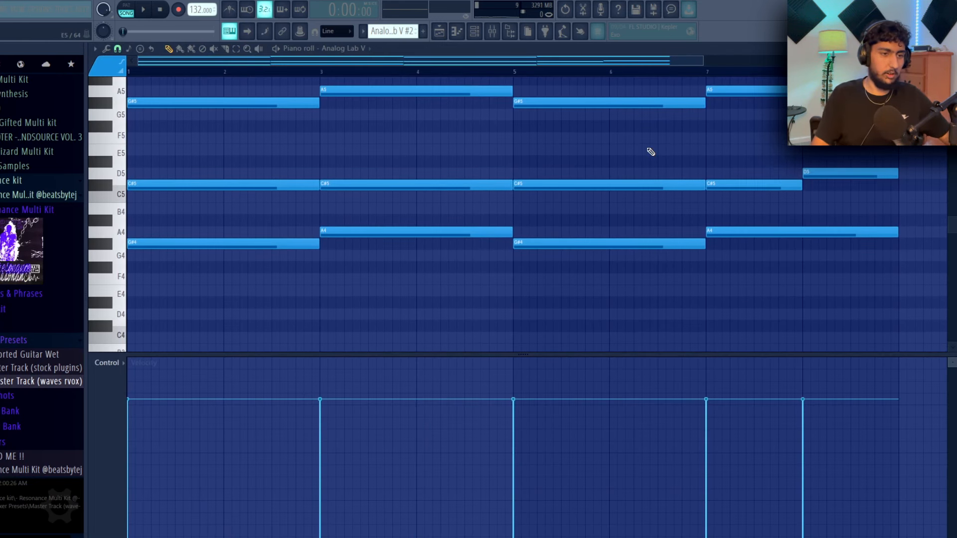
key("F7")
key("space")
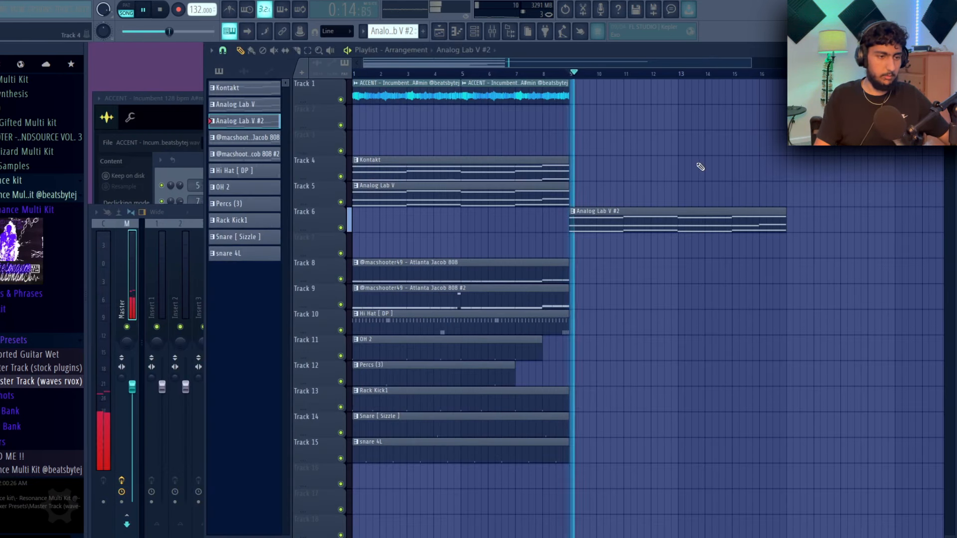
- Duplicate the ACCENT loop, Kontakt, 808 and drum clips into bars 9 to 16
left_click_drag(581, 462, 434, 288)
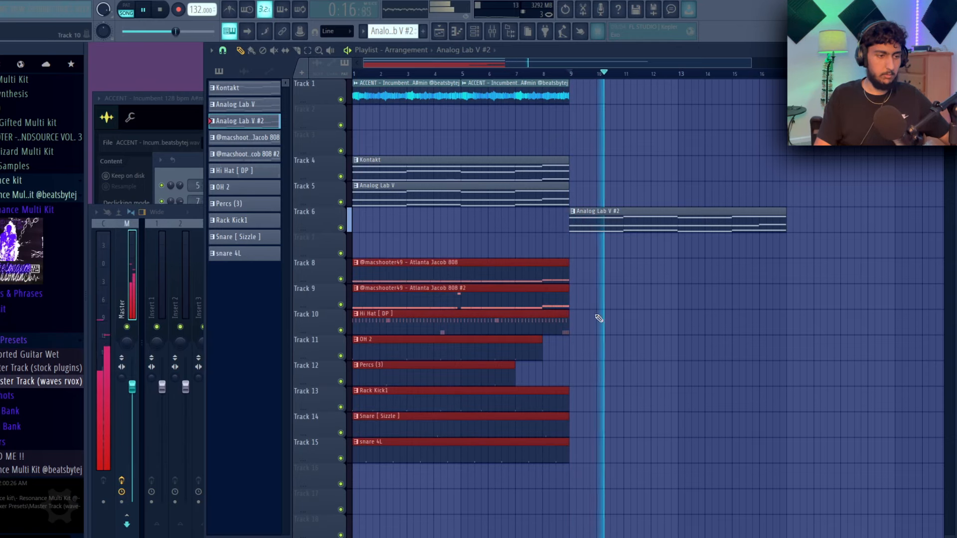
key("ctrl+b")
key("space")
scroll(661, 144, "down", 2)
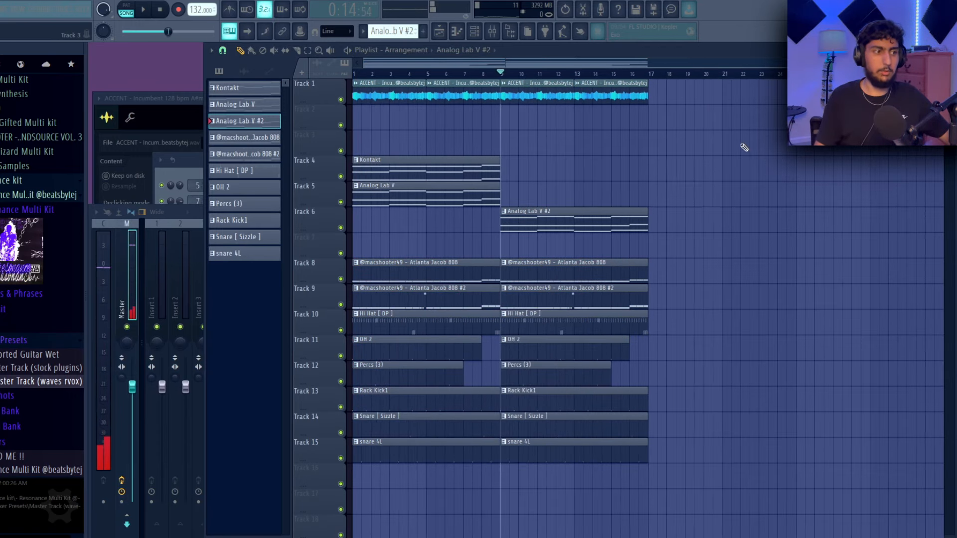
scroll(710, 218, "down", 2)
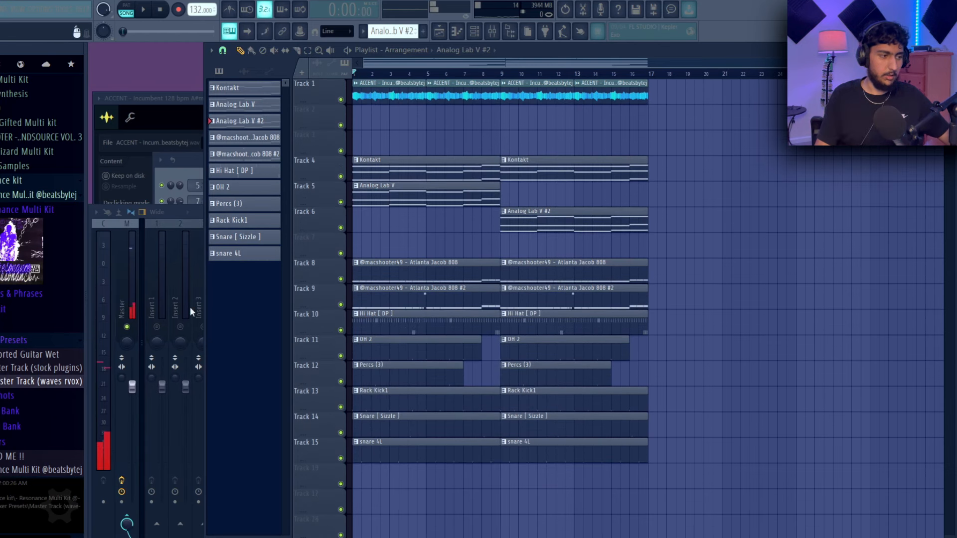
- Render the Analog Lab V part on Track 5 to an audio clip on Track 2 and mute both Analog Lab V pattern clips
key("F9")
key("F9")
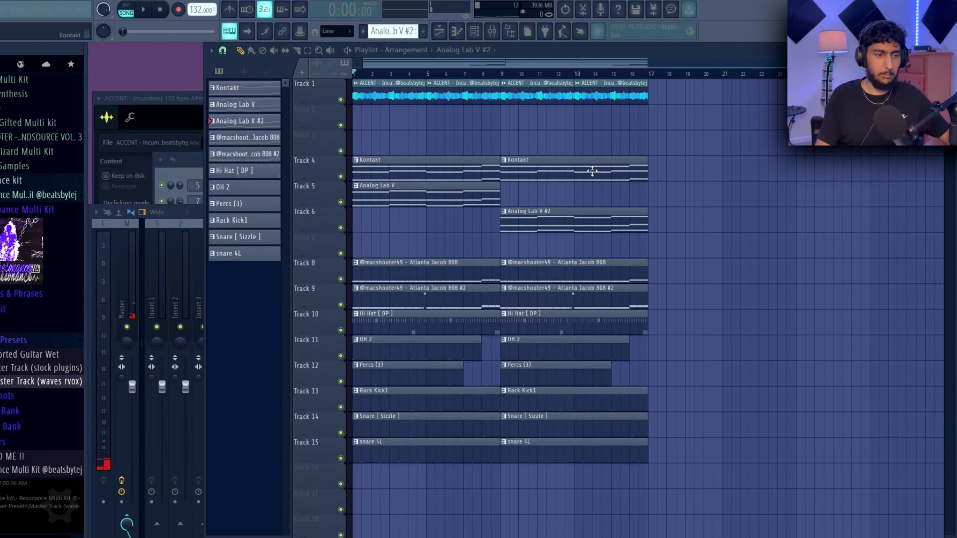
right_click(340, 202)
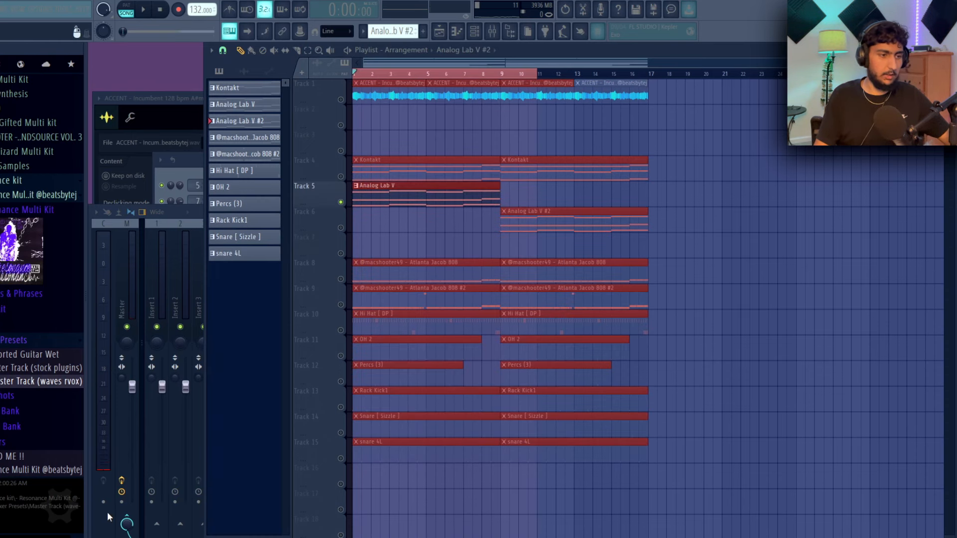
key("F9")
key("F9")
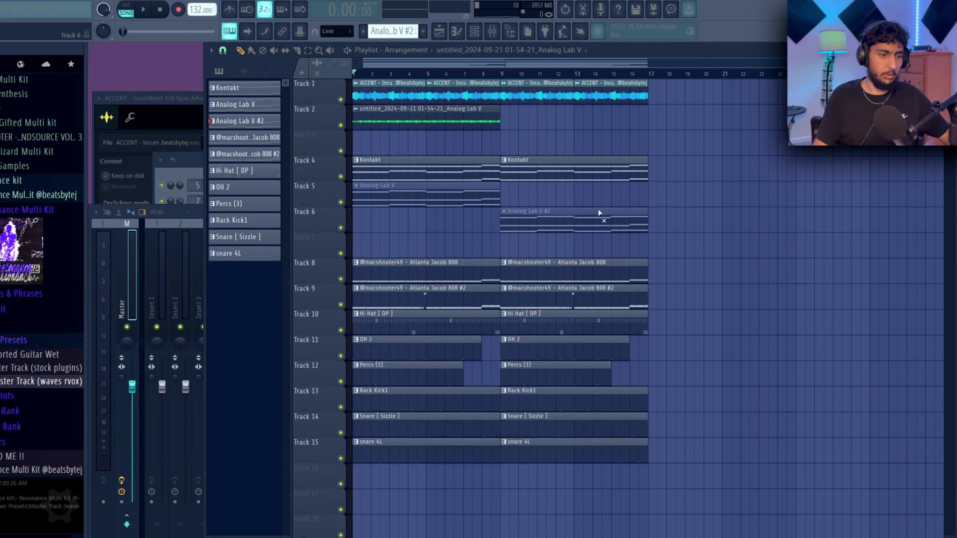
- Play back the arrangement with the rendered Analog Lab V audio from the start and around the bar 9 transition
left_click(436, 120)
key("space")
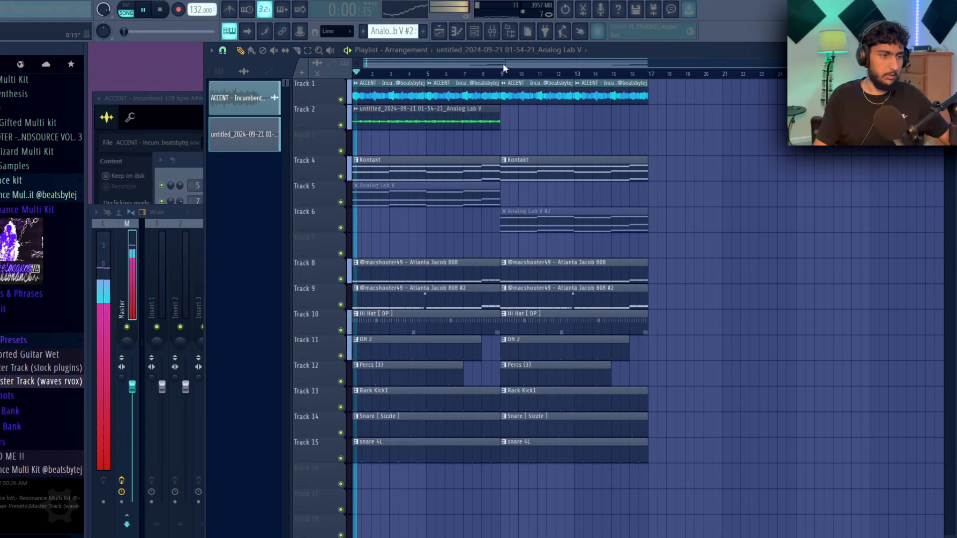
left_click(480, 73)
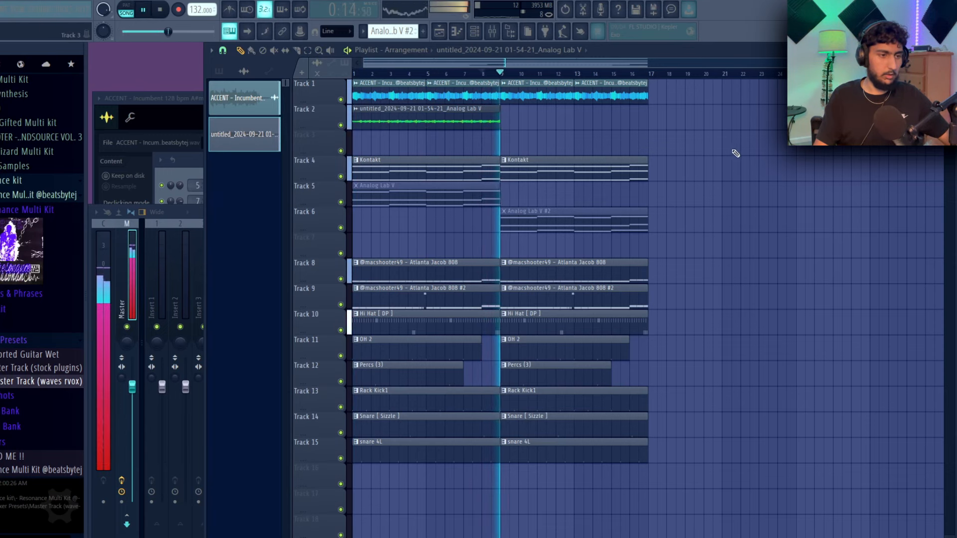
key("space")
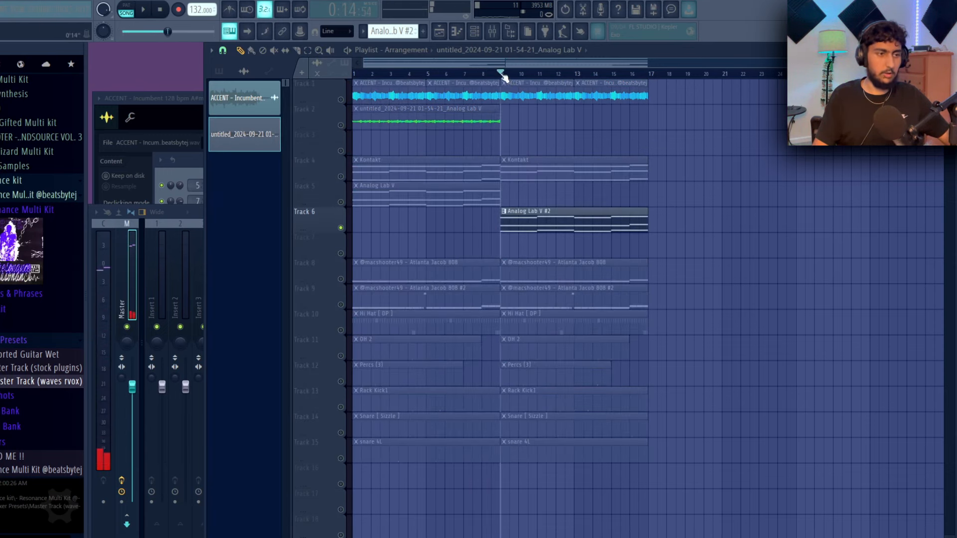
- Select the time range from bar 9 past the clip's end and render the soloed Analog Lab V #2 part to audio on Track 3
left_click_drag(502, 75, 703, 93)
left_click(106, 536)
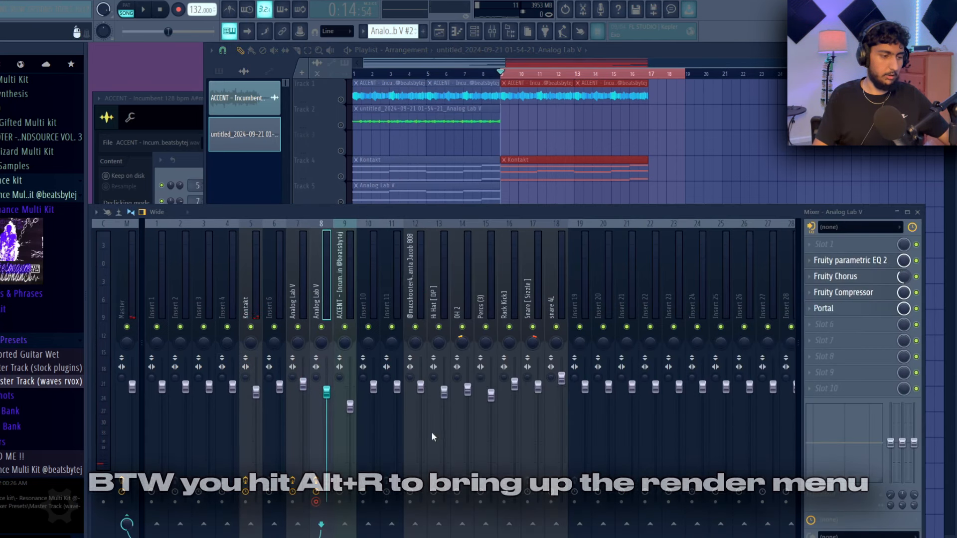
key("alt+r")
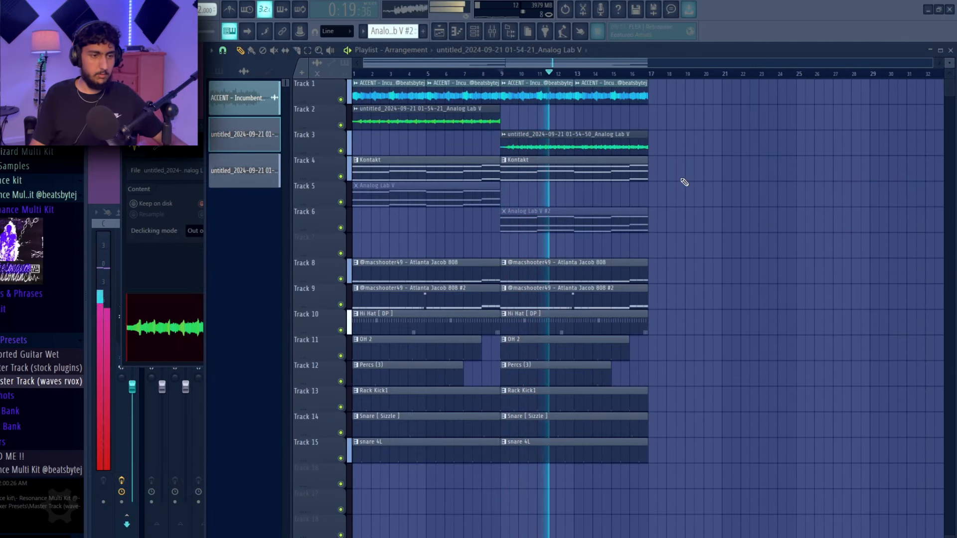
- Alternate the two 808 patterns, keeping Track 8's clip in bars 1 to 8 and Track 9's clip in bars 9 to 16
scroll(723, 214, "down", 1, "alt")
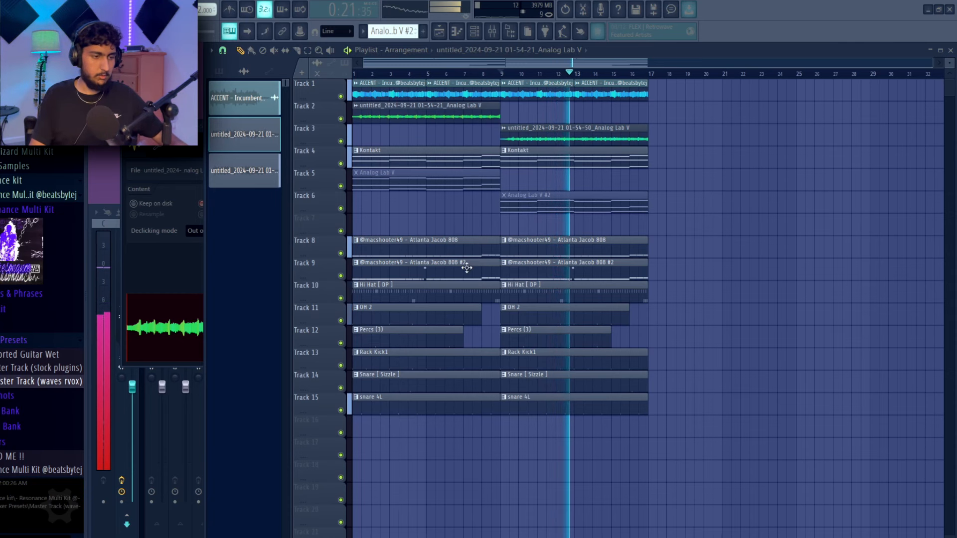
key("F6")
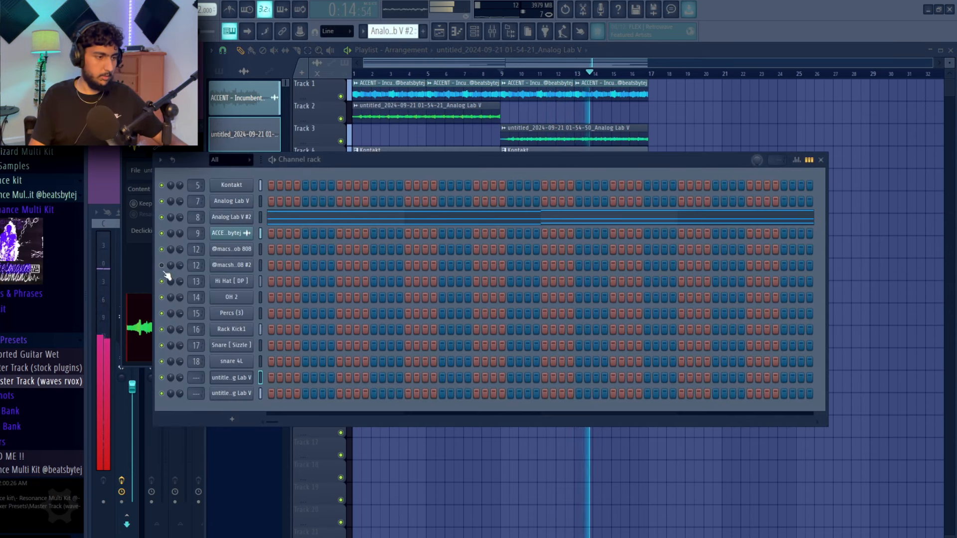
key("F5")
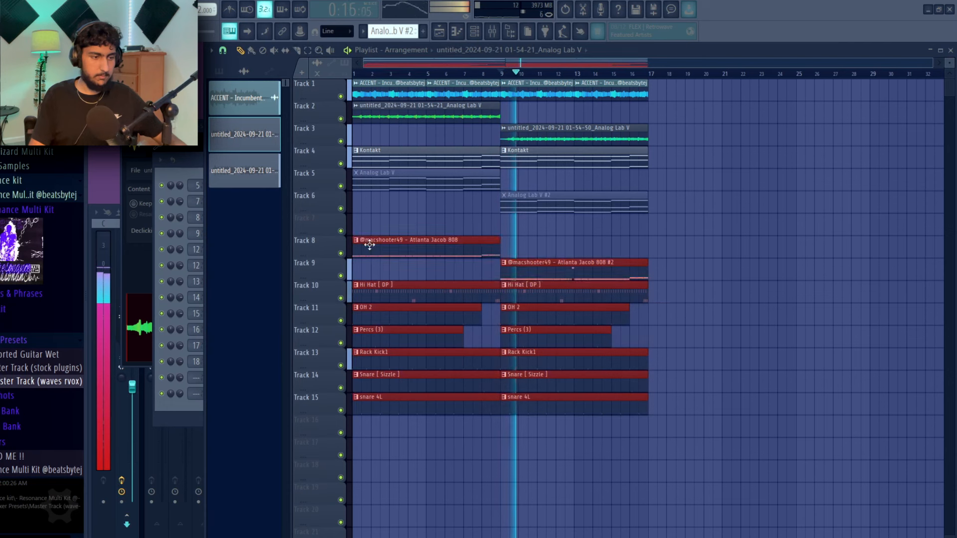
- Duplicate the 808, drum, Kontakt, ACCENT and rendered audio clips from bars 1 to 16 into bars 17 to 32
key("ctrl+b")
left_click(712, 216, "ctrl")
scroll(711, 216, "down", 1, "ctrl")
left_click_drag(620, 167, 385, 89, "ctrl")
key("ctrl+b")
left_click(698, 199, "ctrl")
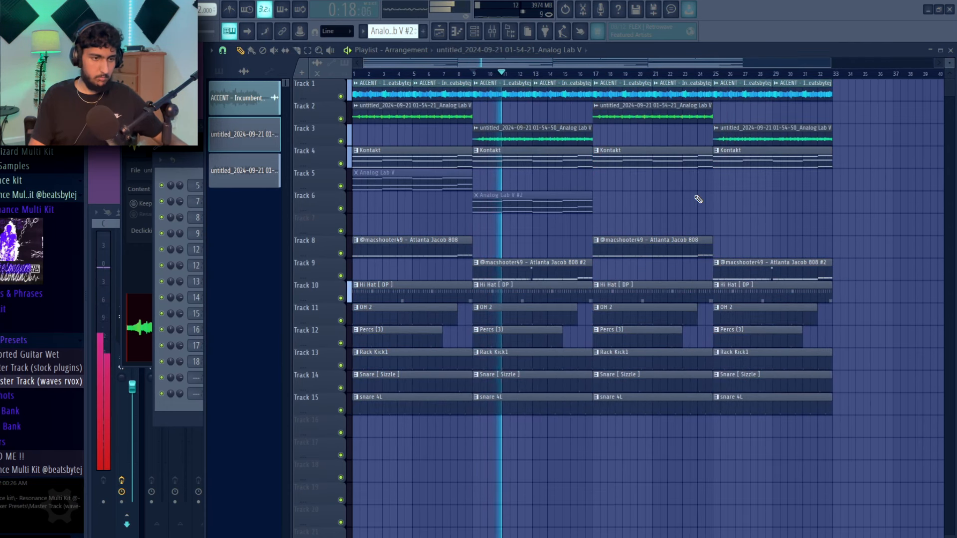
- Delete the ACCENT loop clips from bars 17 to 32 and restart playback at bar 1
scroll(699, 200, "down", 1)
scroll(741, 220, "up", 1)
right_click(653, 87)
left_click_drag(867, 100, 633, 92)
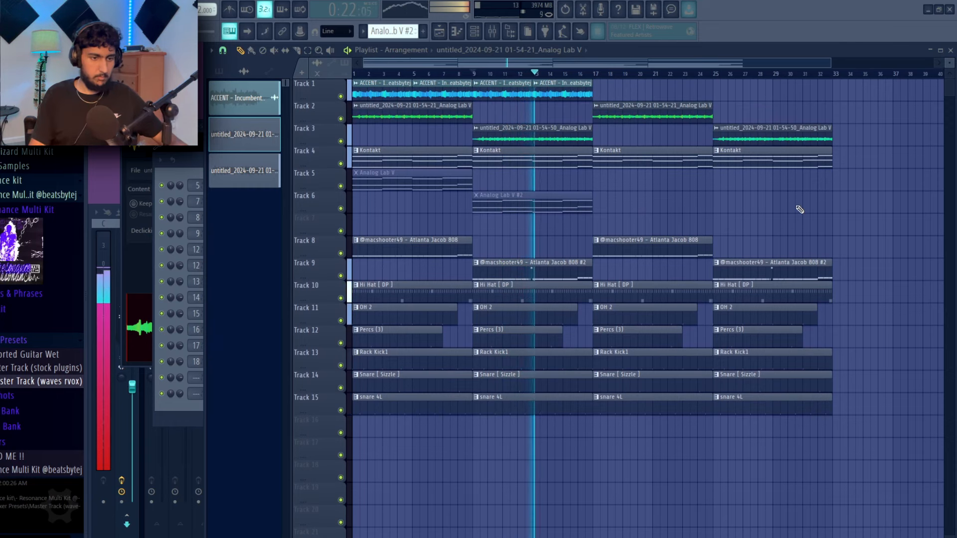
left_click(355, 74)
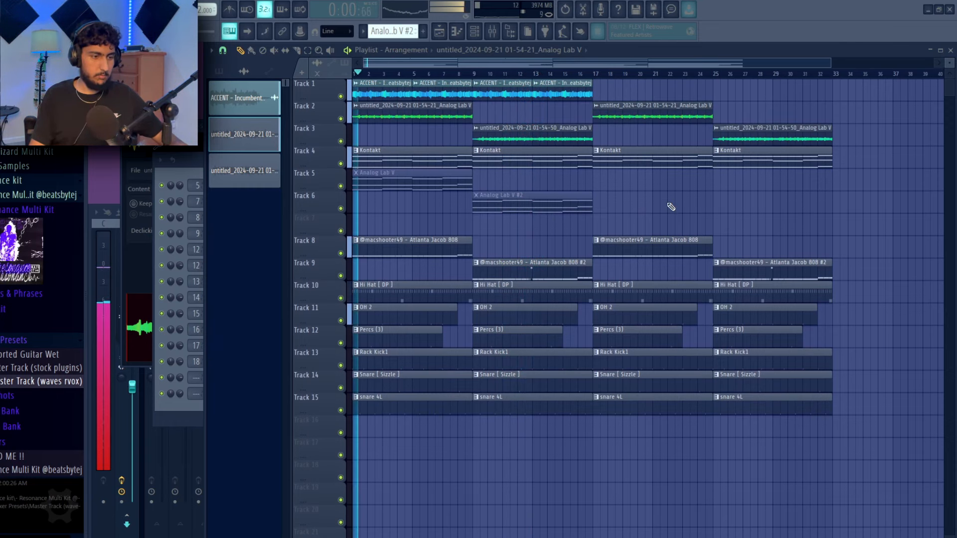
- Remove Percs (3) and Snare [ Sizzle ] from bars 17 to 24 and Rack Kick1 from bars 25 to 32, moving Track 3's last audio clip to bar 17
scroll(671, 207, "down", 3)
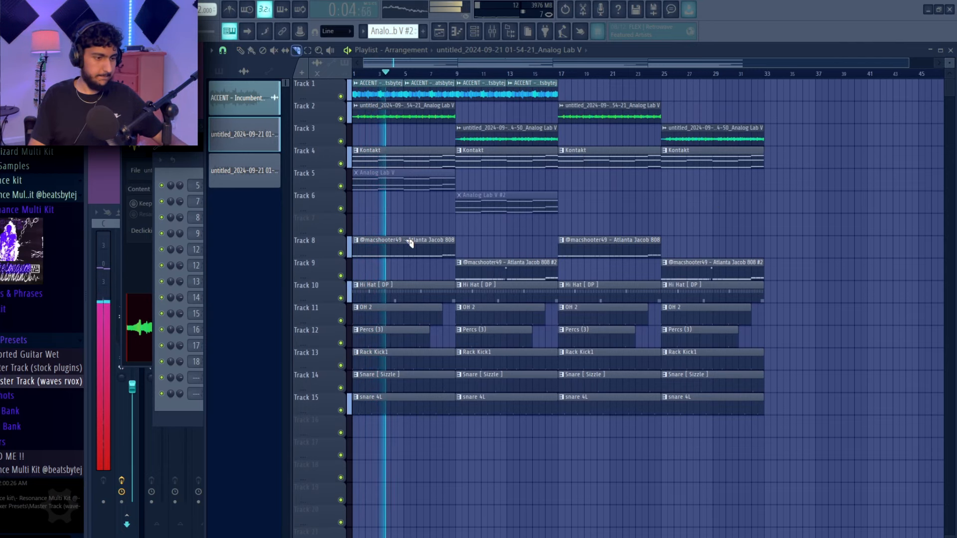
scroll(396, 343, "up", 3)
scroll(514, 343, "down", 2)
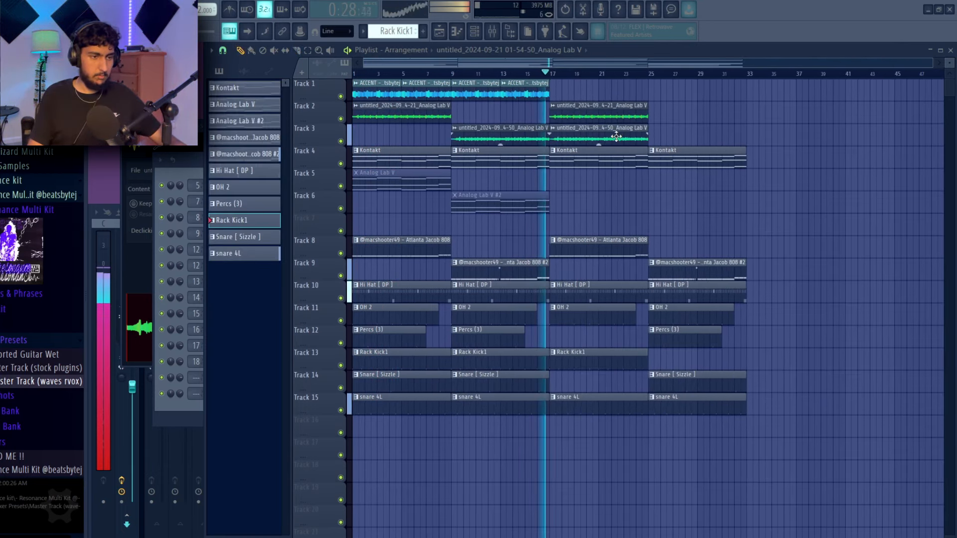
- Move Track 2's second audio clip to bar 25 and slice the Track 3 audio clip starting at bar 17 in half
left_click_drag(600, 108, 697, 108)
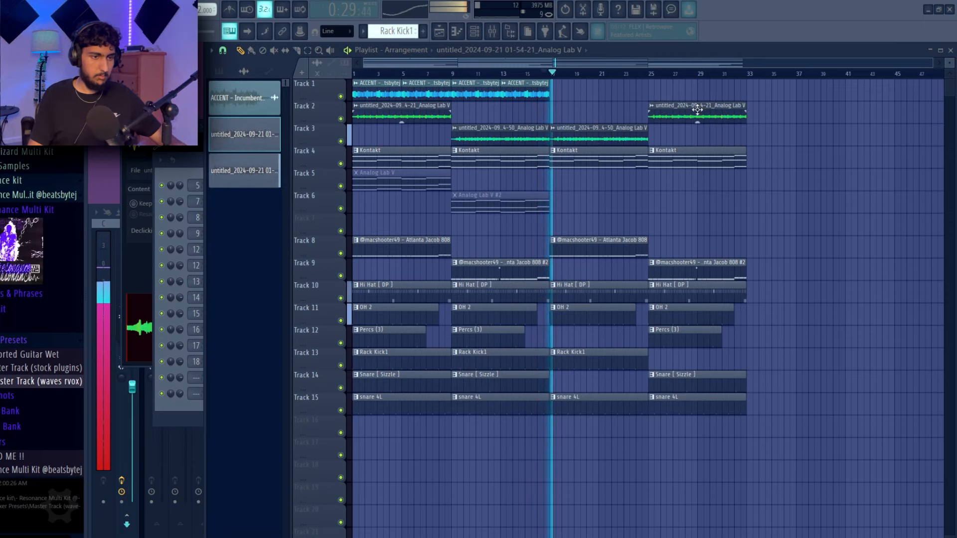
left_click(602, 142)
left_click(241, 50)
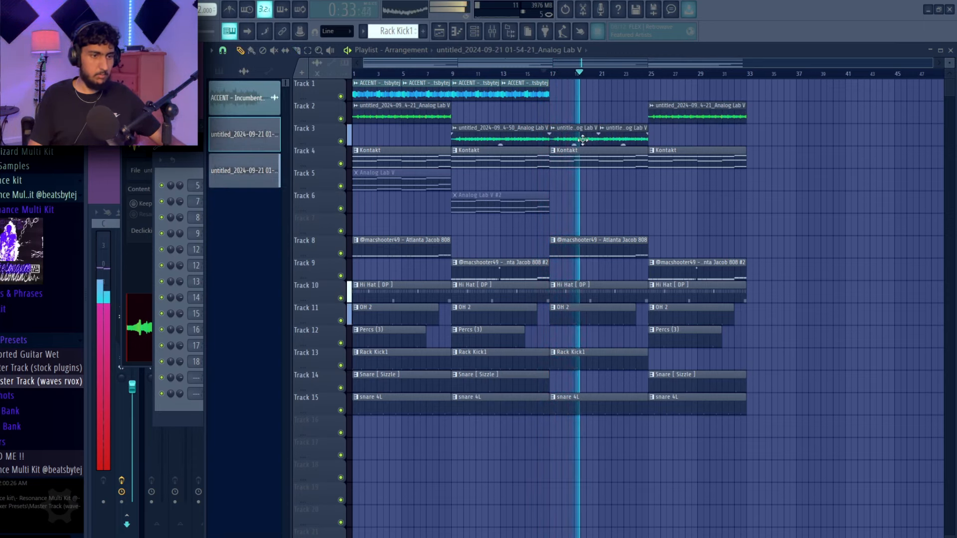
left_click_drag(572, 135, 571, 134)
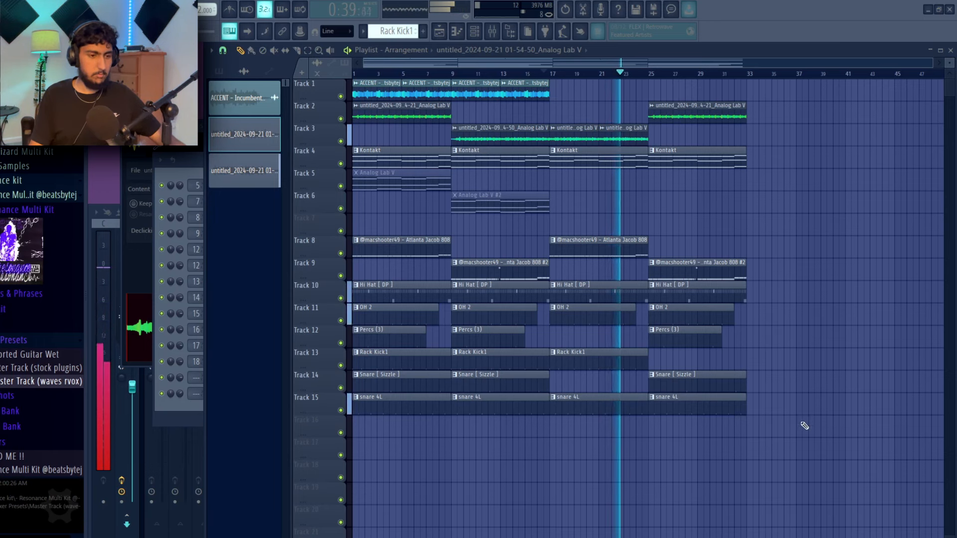
- Load SoundShifter Pitch Stereo into the first effect slot of the master
left_click_drag(803, 427, 425, 156)
left_click(797, 262, "ctrl")
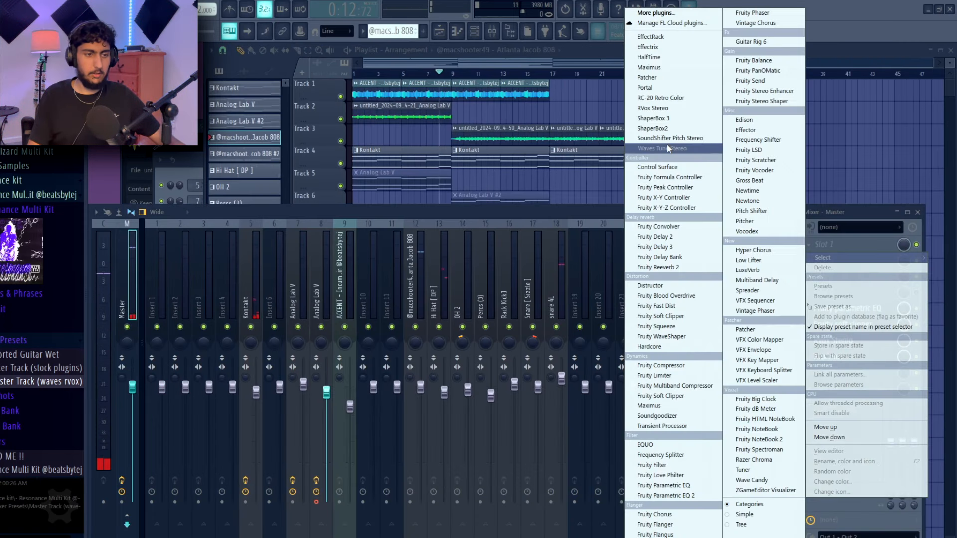
left_click(668, 138)
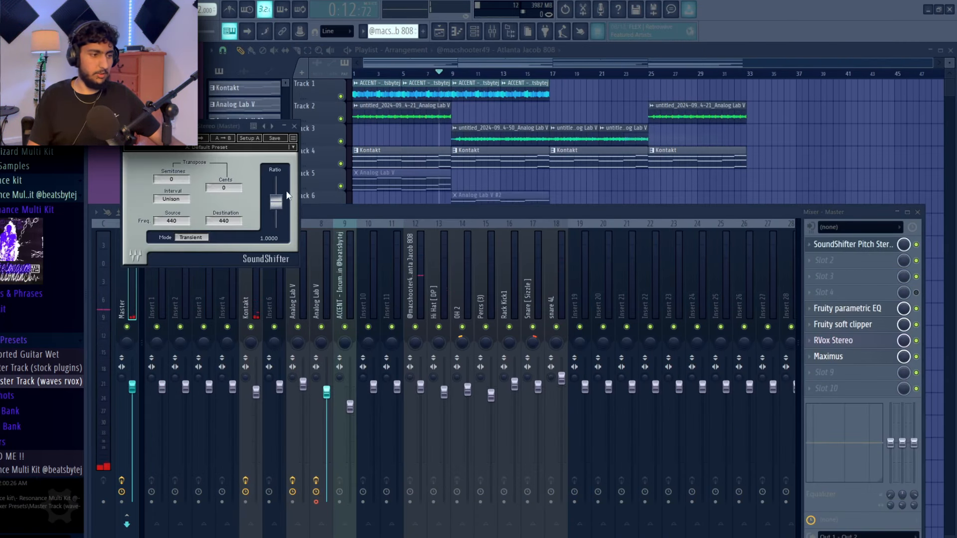
right_click(769, 164)
left_click(164, 127)
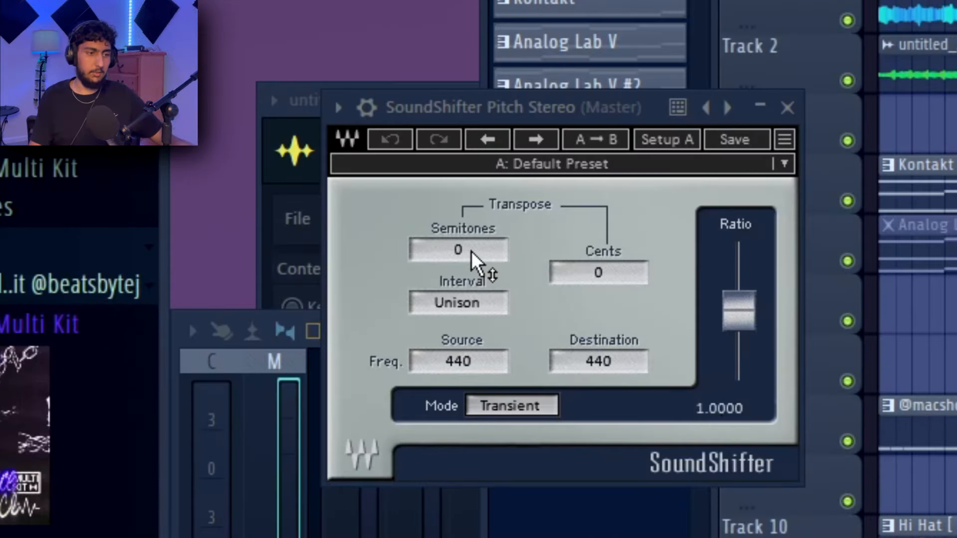
- Set SoundShifter's transposition on the master to 2 semitones, then close the plugin and stop playback
left_click_drag(471, 250, 485, 250)
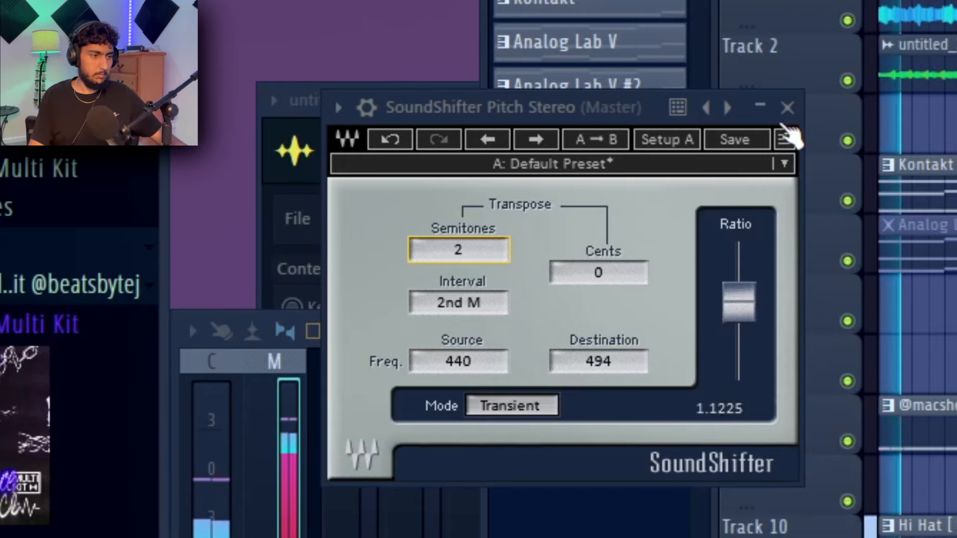
left_click(788, 107)
key("space")
right_click(873, 188)
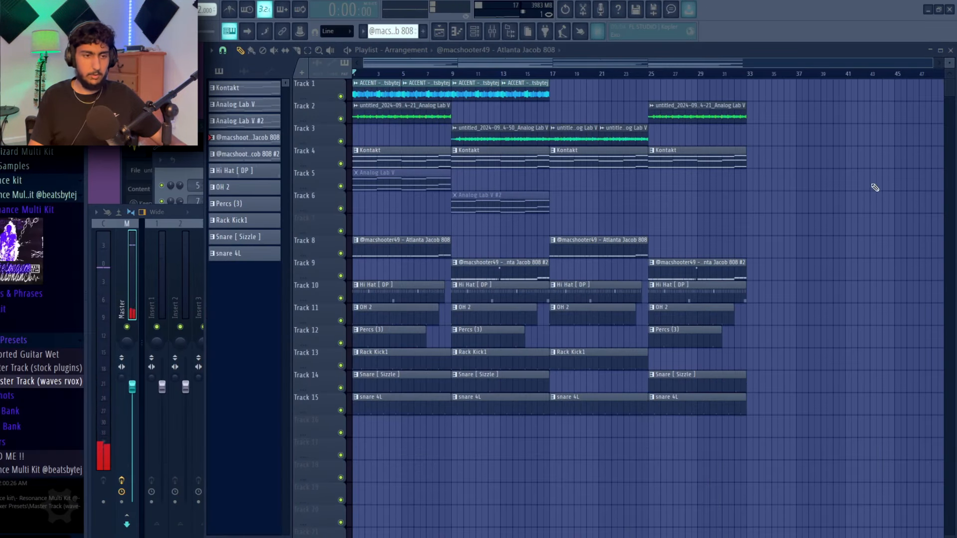
left_click_drag(793, 459, 361, 95)
right_click(885, 272)
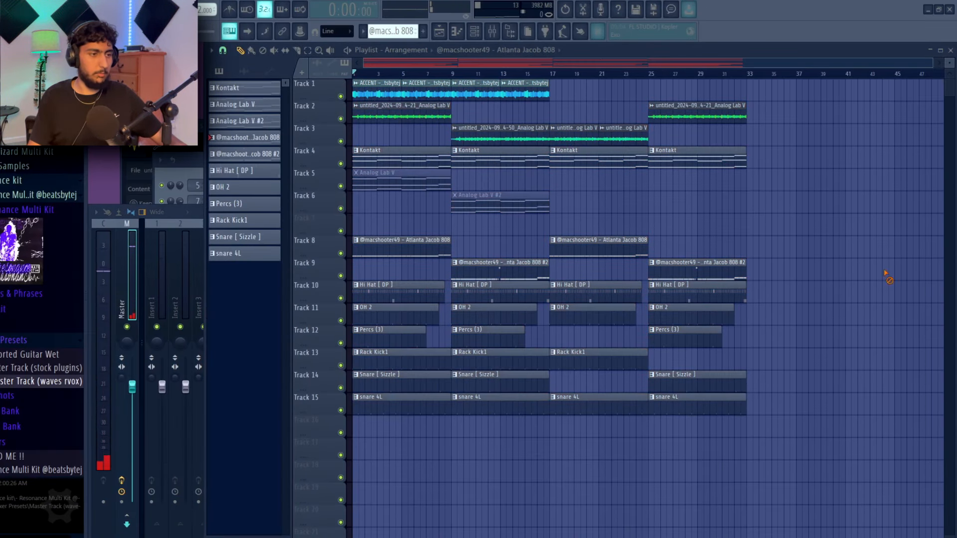
- Open the audio clip settings of the ACCENT loop and of the Analog Lab V recordings on Tracks 2 and 3
double_click(392, 96)
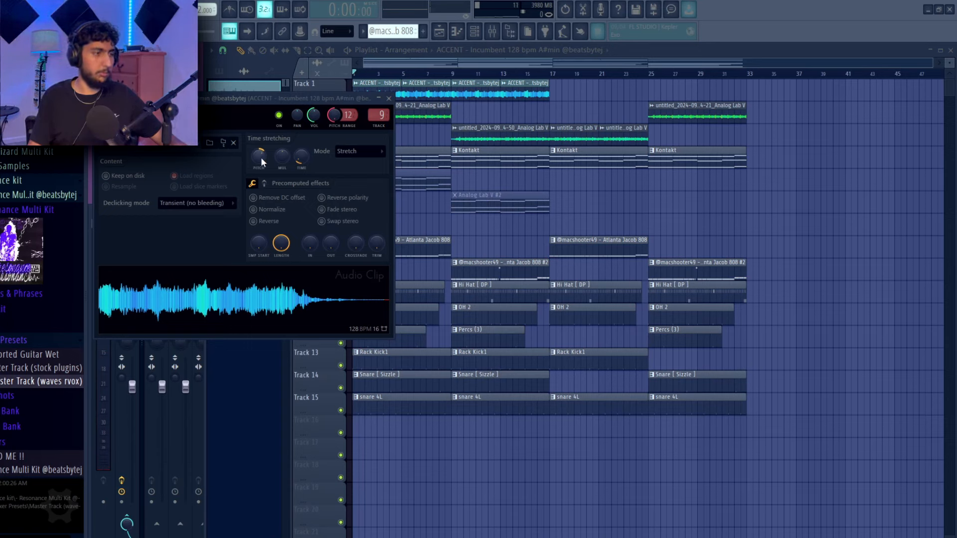
double_click(410, 113)
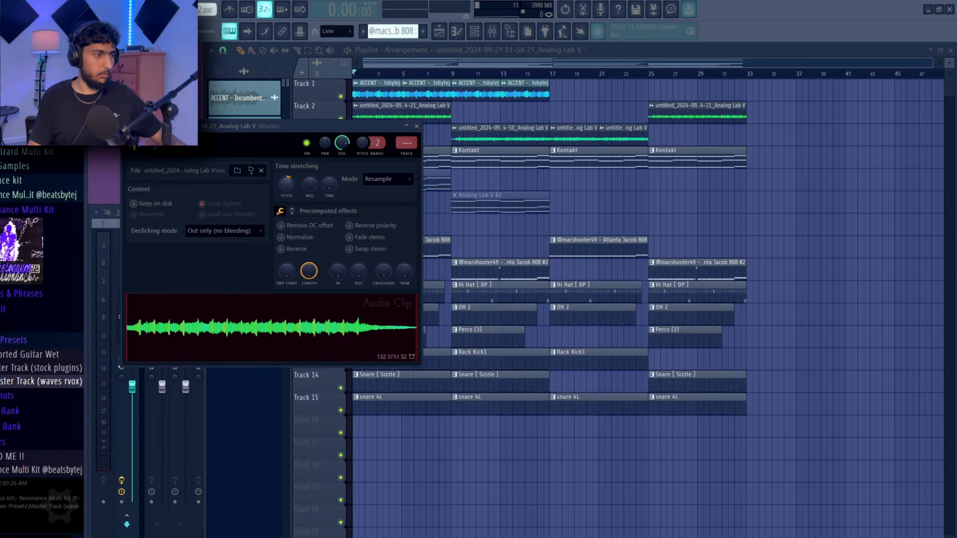
double_click(495, 132)
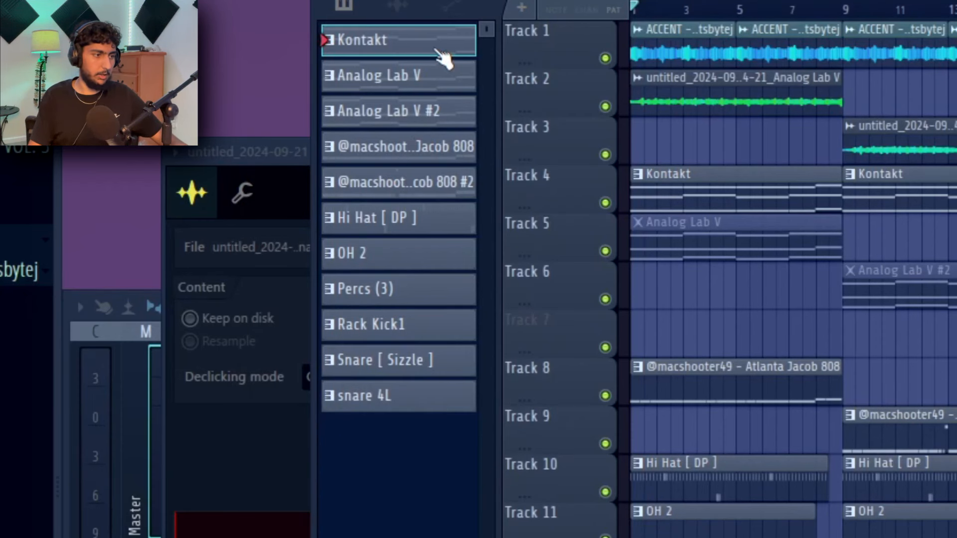
- Transpose the Kontakt pattern and both macshooter49 Atlanta Jacob 808 patterns by +2 semitones and preview the arrangement
right_click(416, 152)
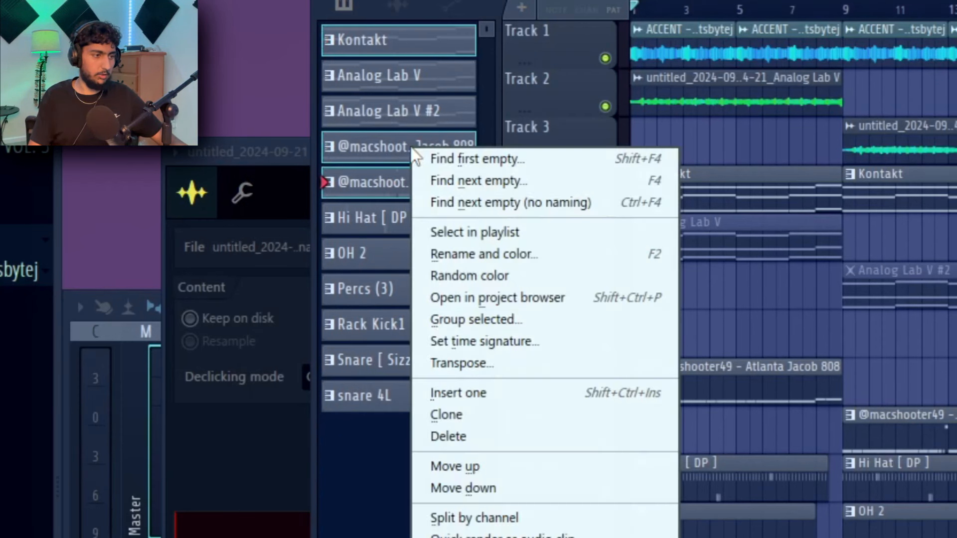
left_click(500, 369)
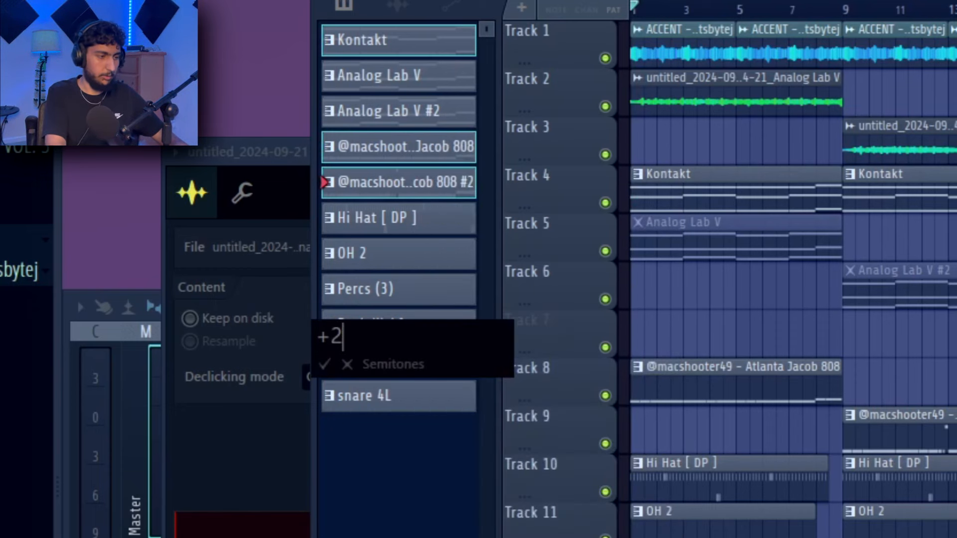
key("Return")
key("space")
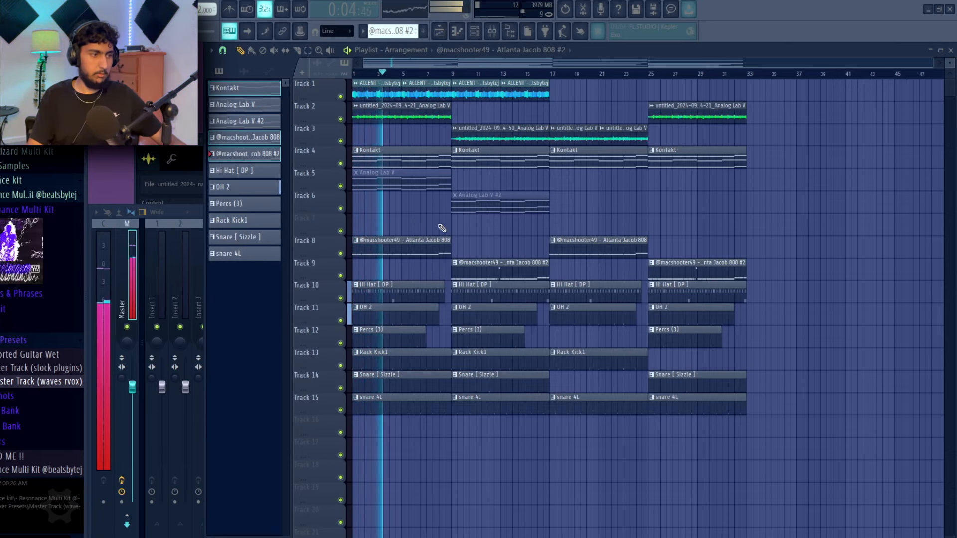
key("space")
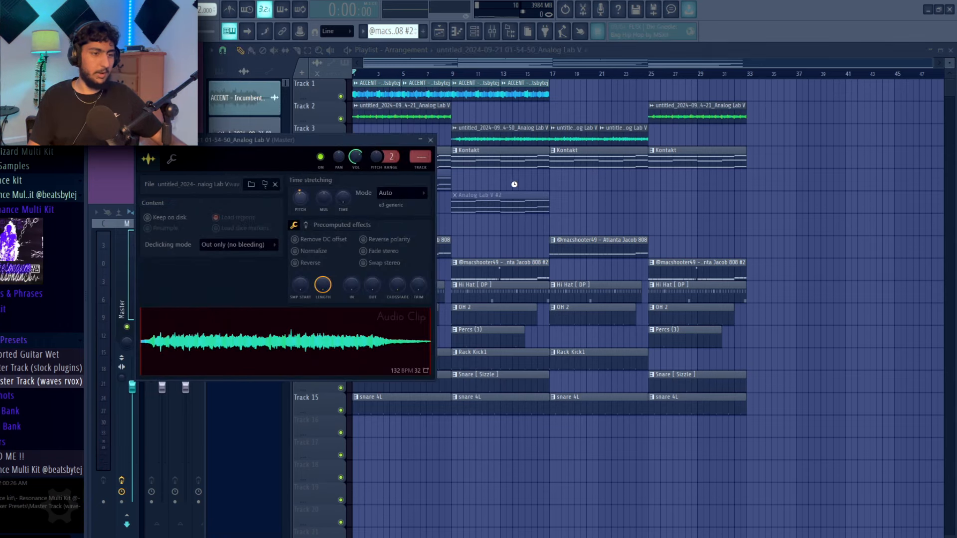
- Close the Track 3 clip settings and open the Kontakt pattern's notes in the piano roll
right_click(600, 195)
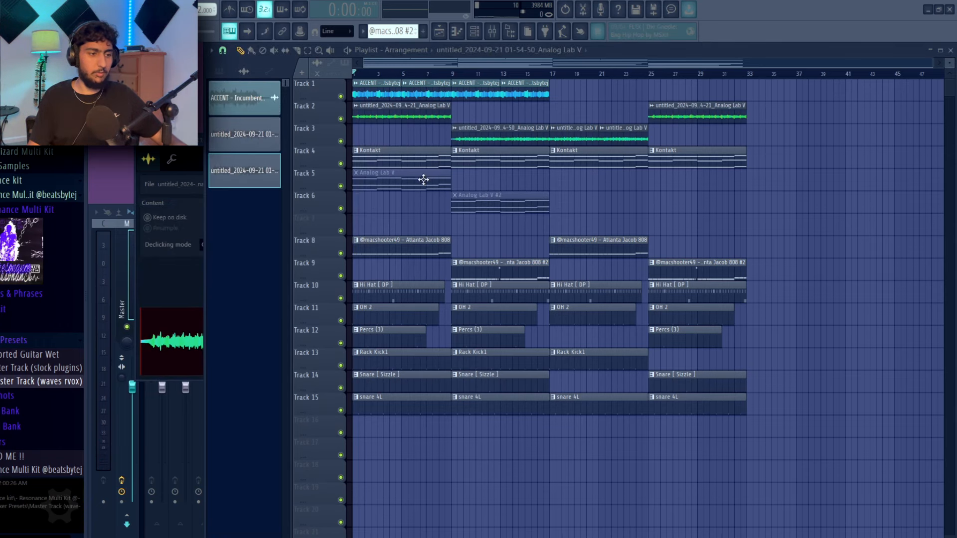
double_click(409, 163)
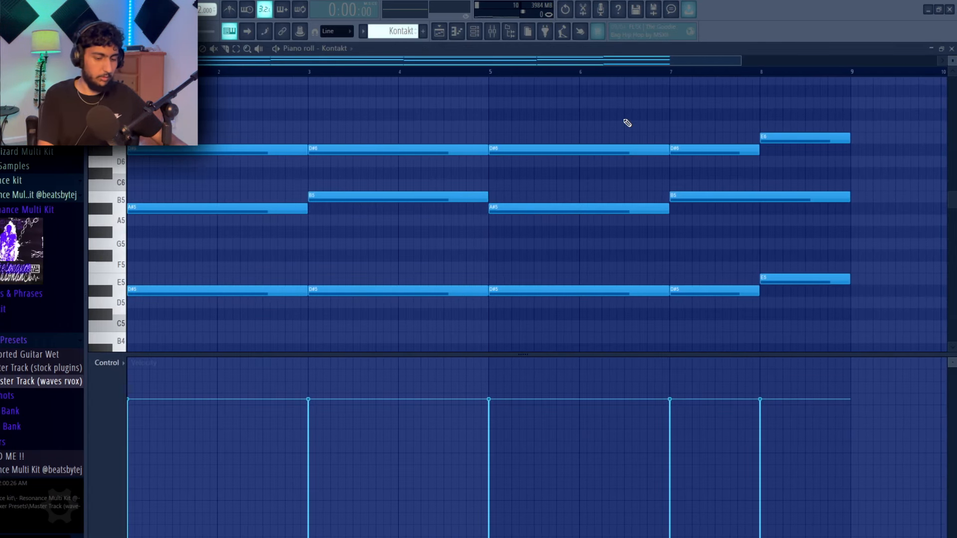